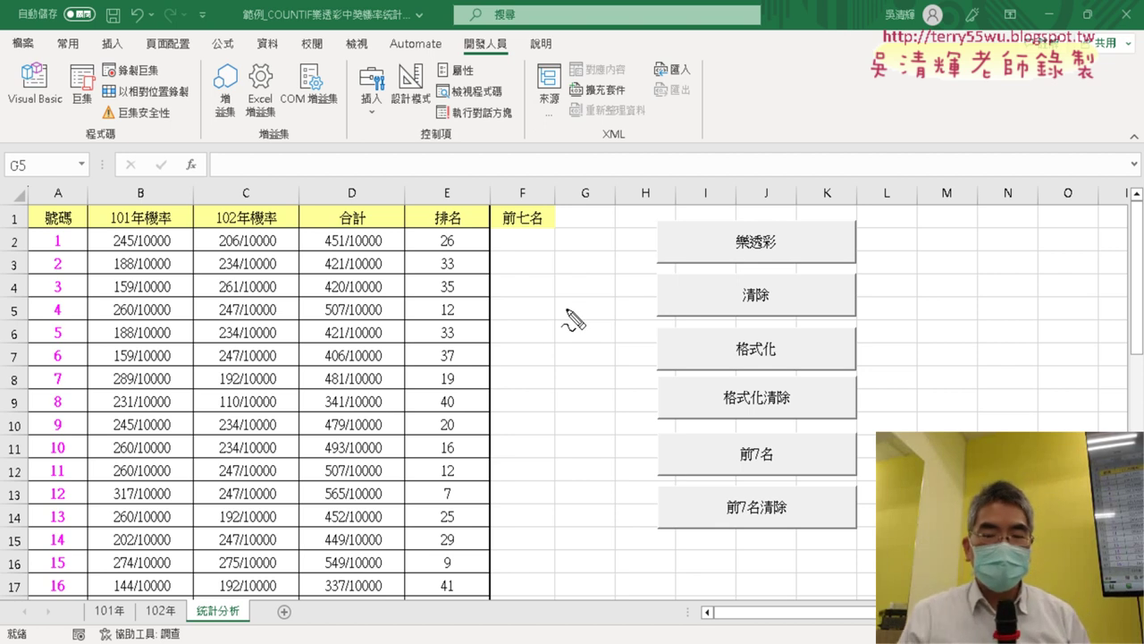
Mark up the statistics table on screen, then select an empty cell beside it
left_click_drag(793, 545, 768, 549)
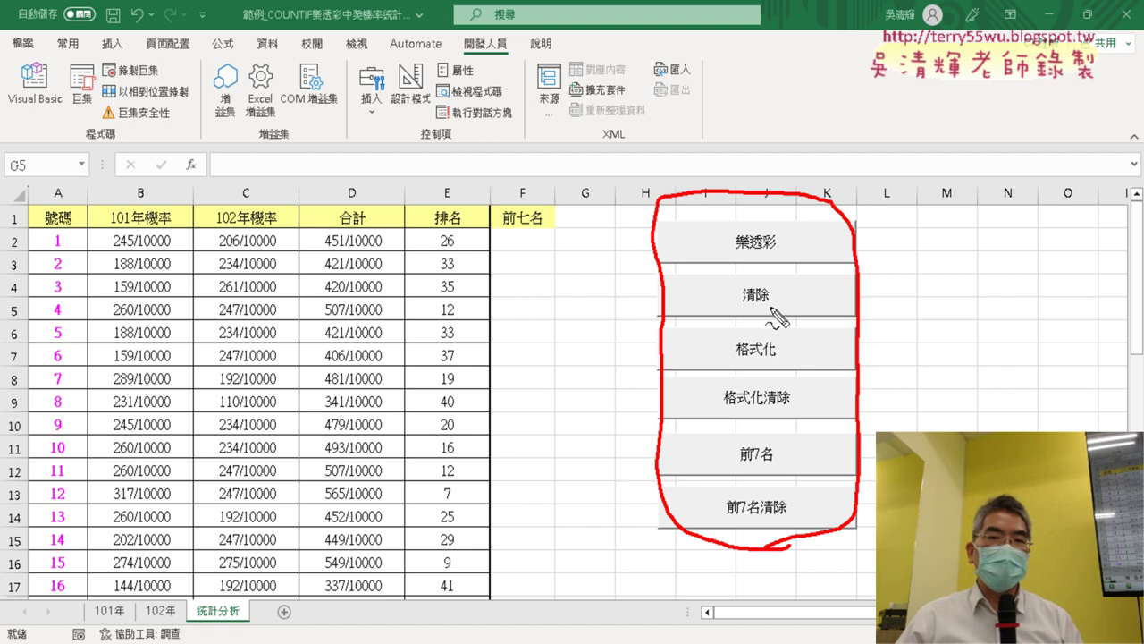
left_click_drag(738, 258, 787, 265)
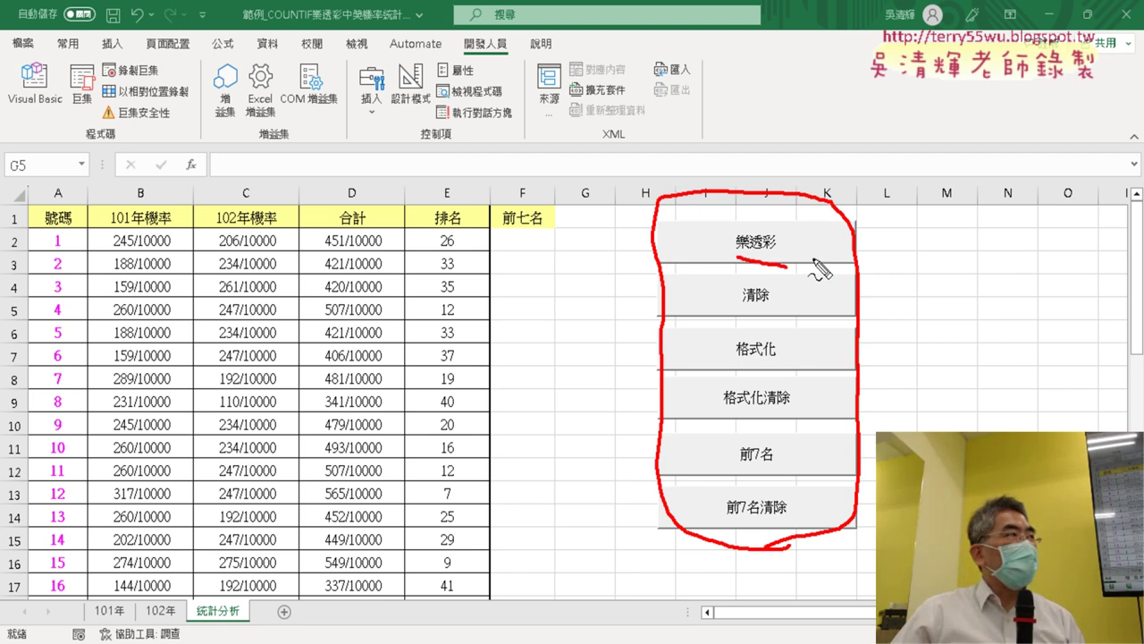
left_click_drag(943, 218, 974, 241)
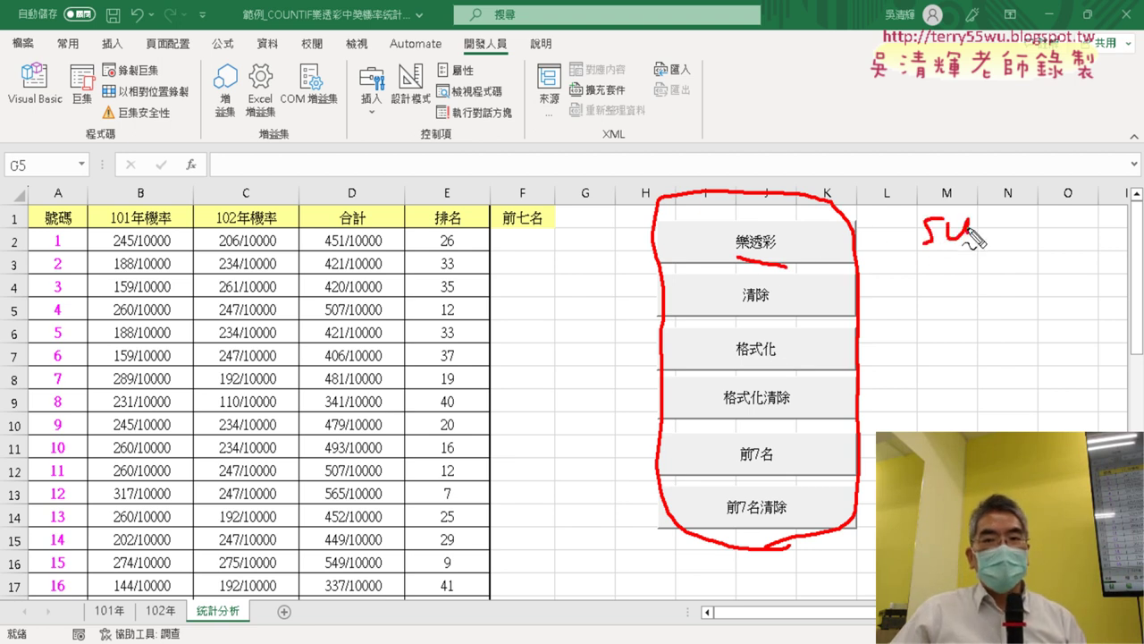
left_click_drag(983, 190, 1000, 242)
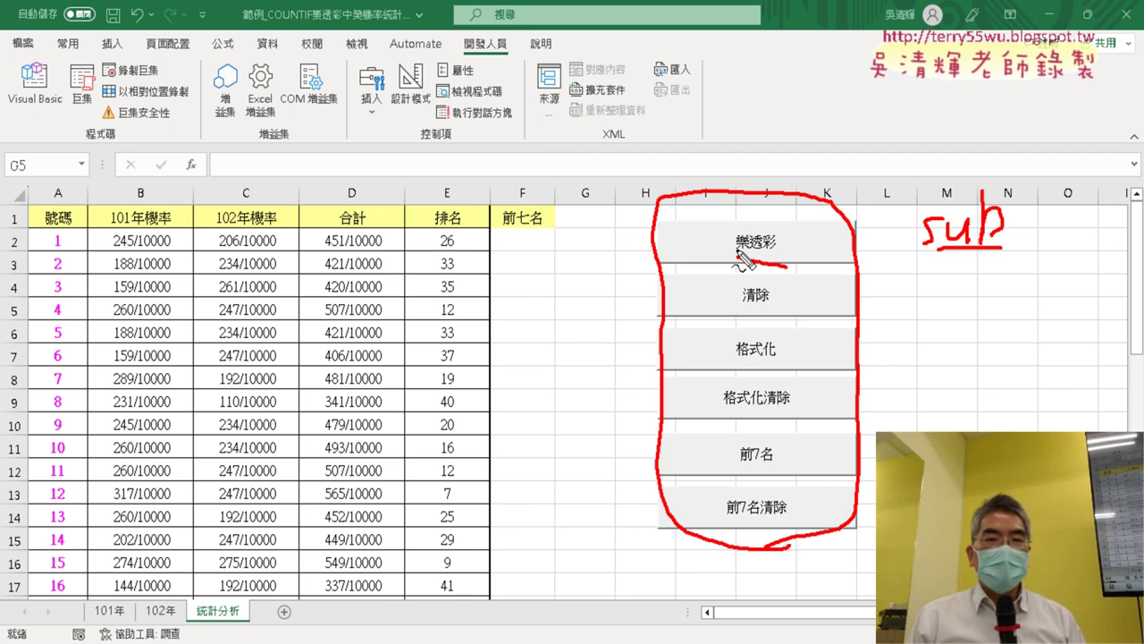
key("Escape")
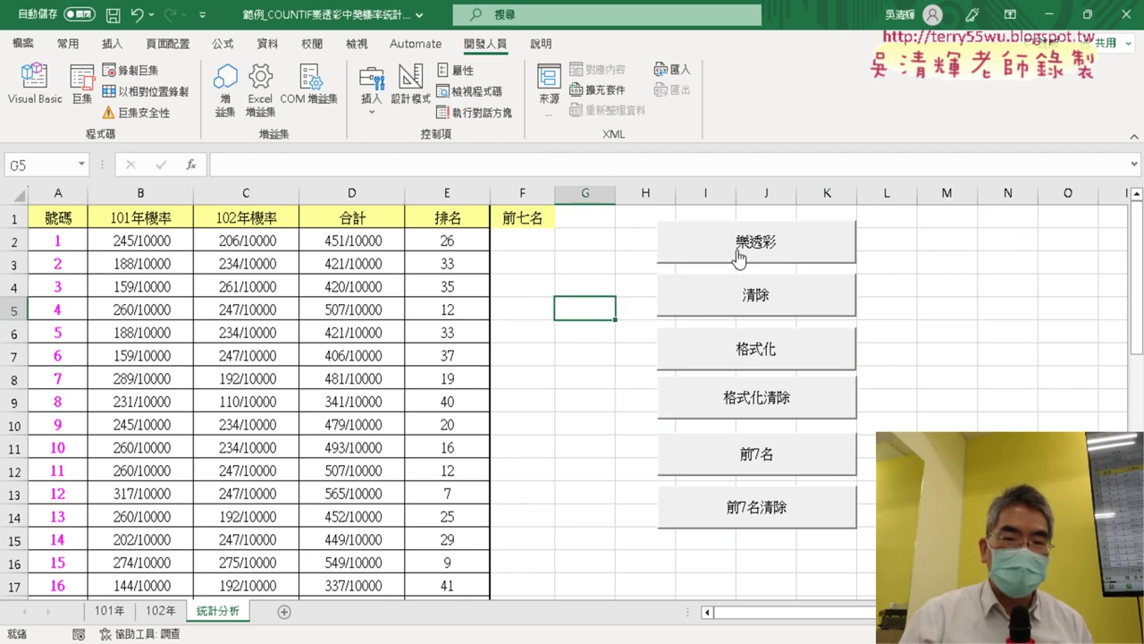
left_click(924, 278)
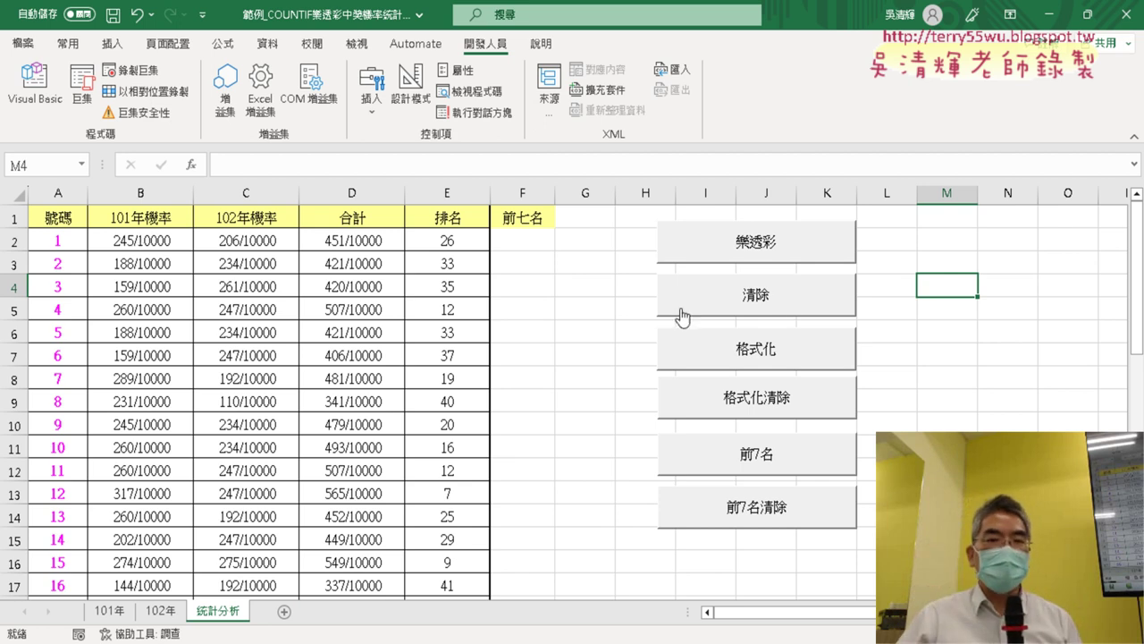
Run 清除 to empty B2:E17 and annotate the now-empty columns B–E
left_click(787, 302)
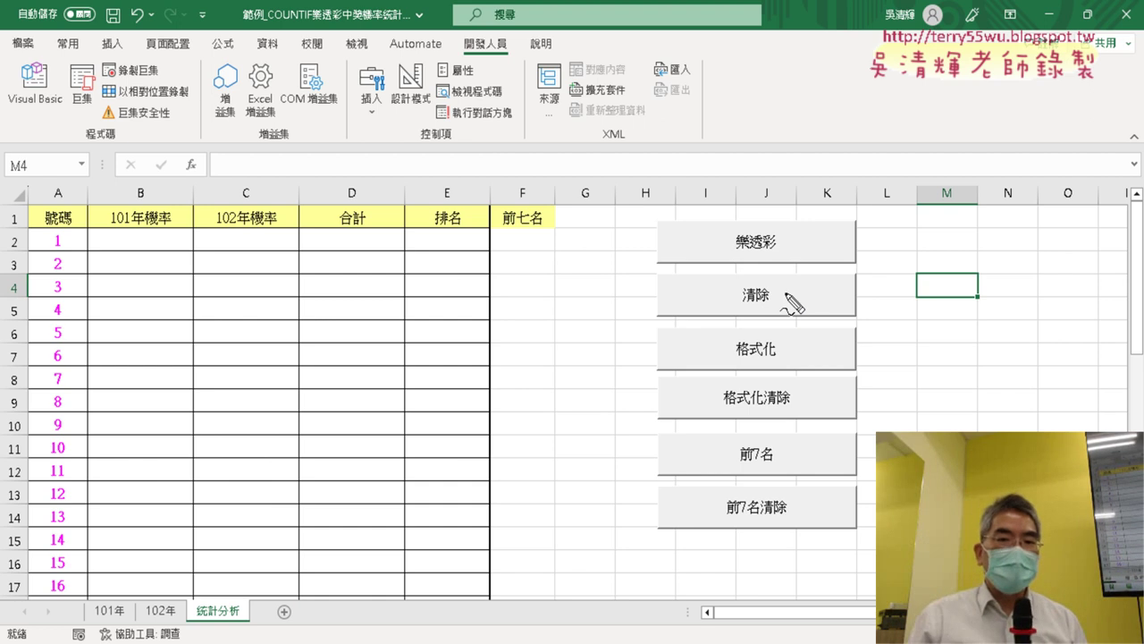
left_click_drag(103, 228, 78, 243)
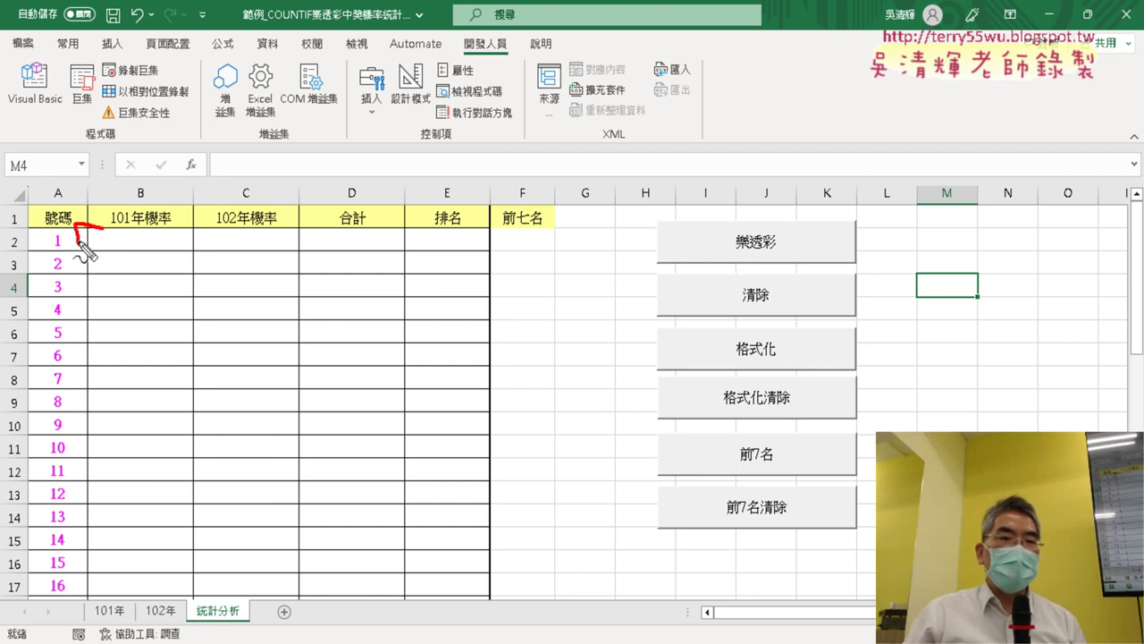
left_click_drag(122, 209, 144, 202)
mouse_move(424, 204)
left_mouse_down()
mouse_move(463, 198)
mouse_move(487, 279)
left_mouse_up()
left_click_drag(328, 349, 243, 424)
left_click_drag(237, 342, 356, 459)
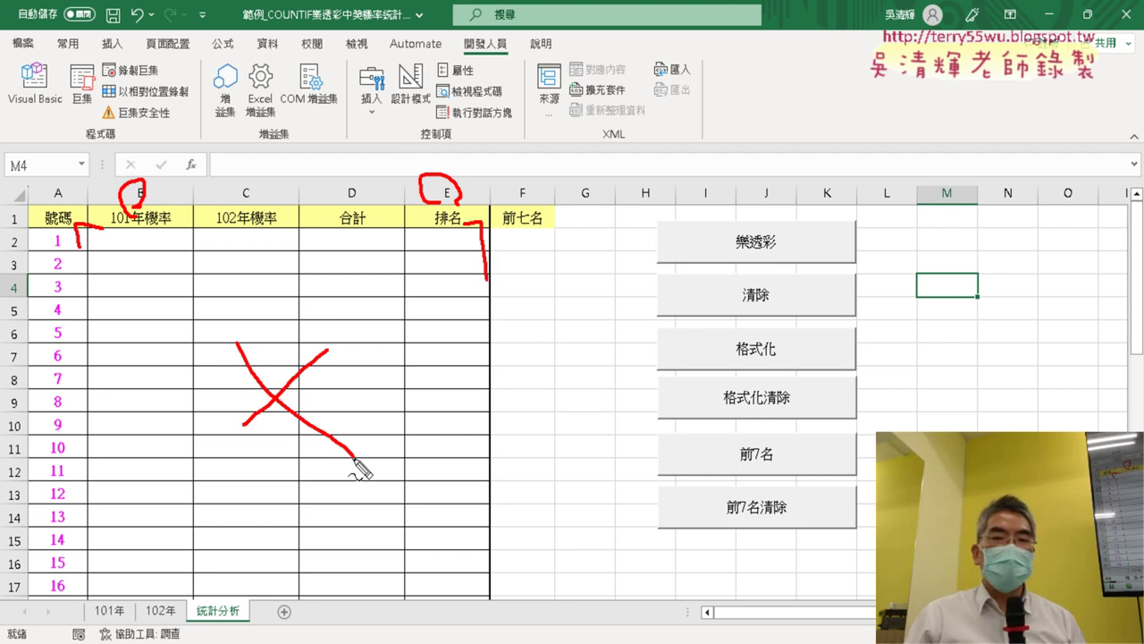
key("Escape")
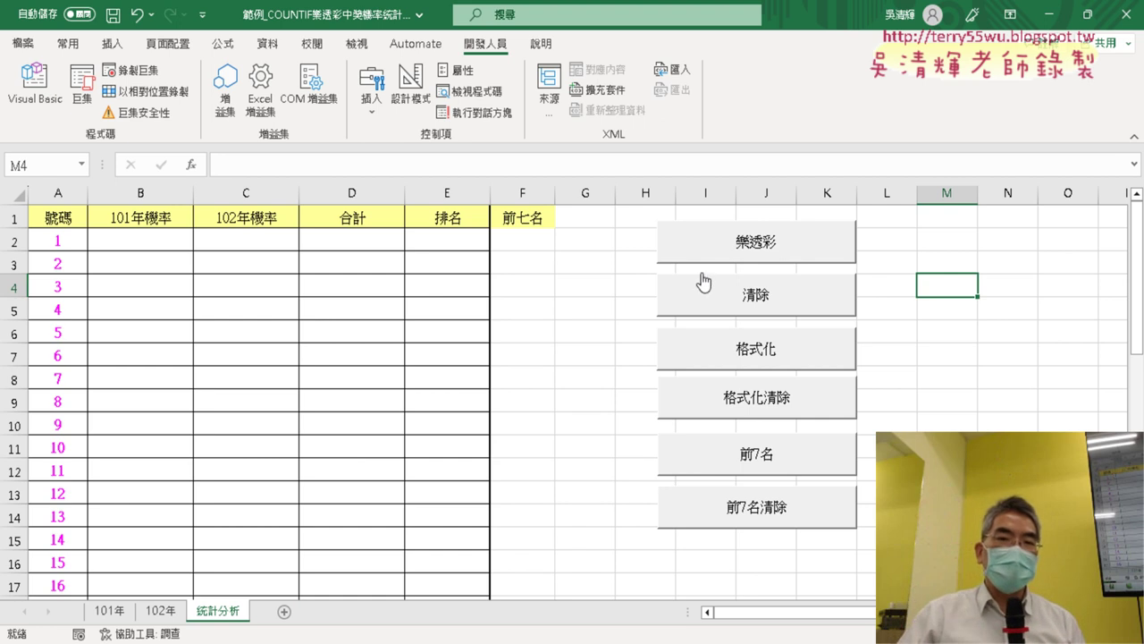
Run 樂透彩 to fill columns B–E, clear them with 清除, and refill them
left_click(783, 248)
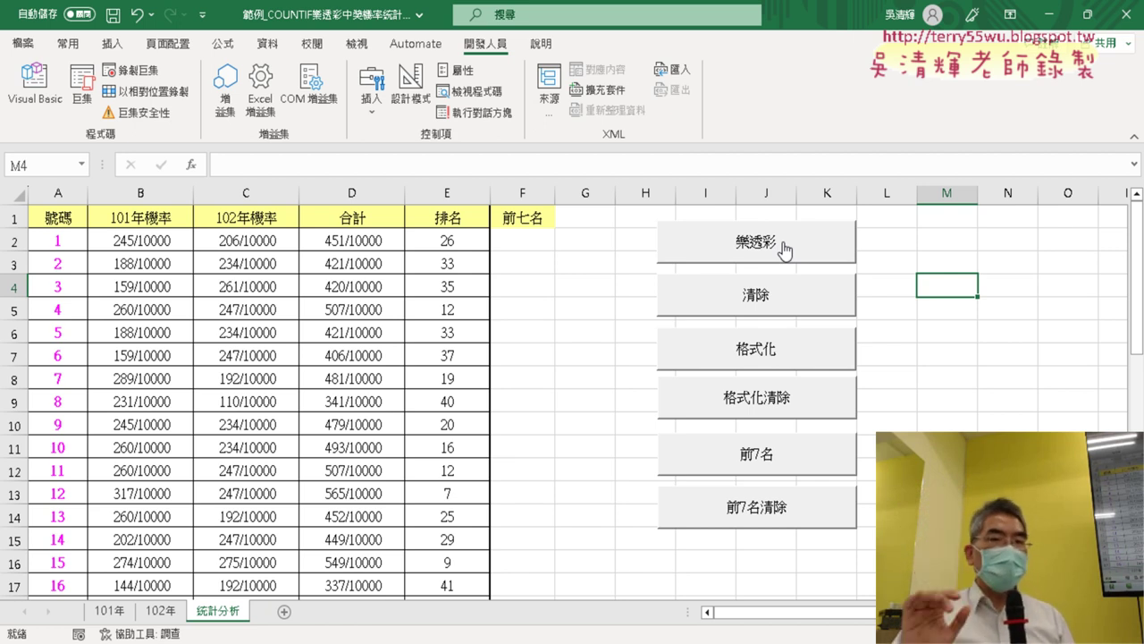
left_click(772, 286)
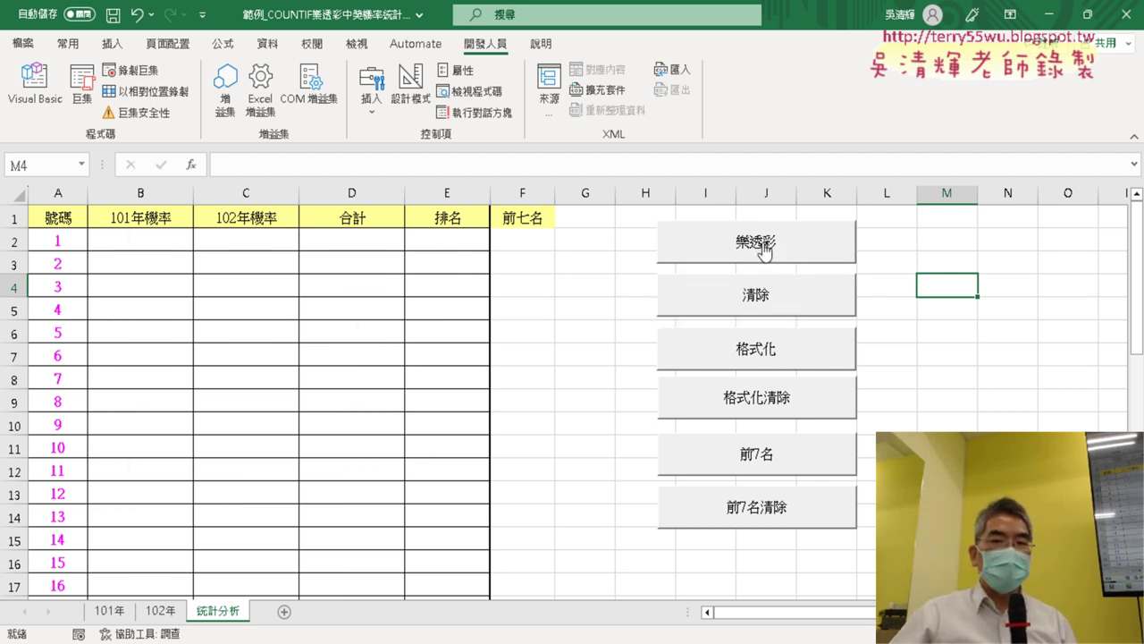
left_click(765, 248)
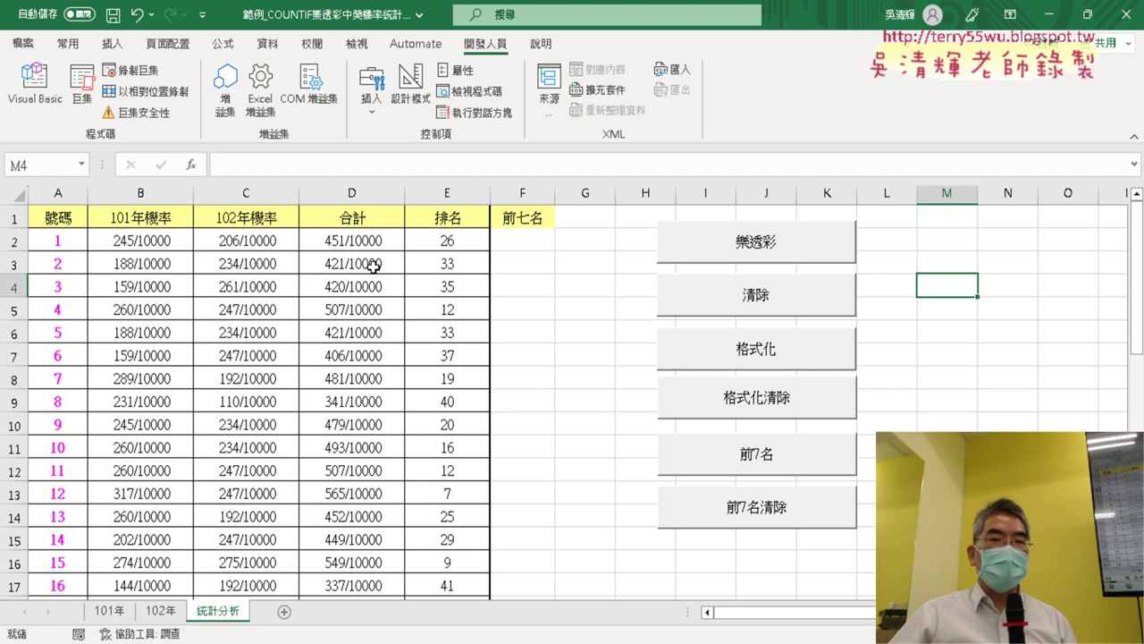
Select columns B–E, clear them with 清除, and refill them with 樂透彩
left_click_drag(147, 185, 421, 185)
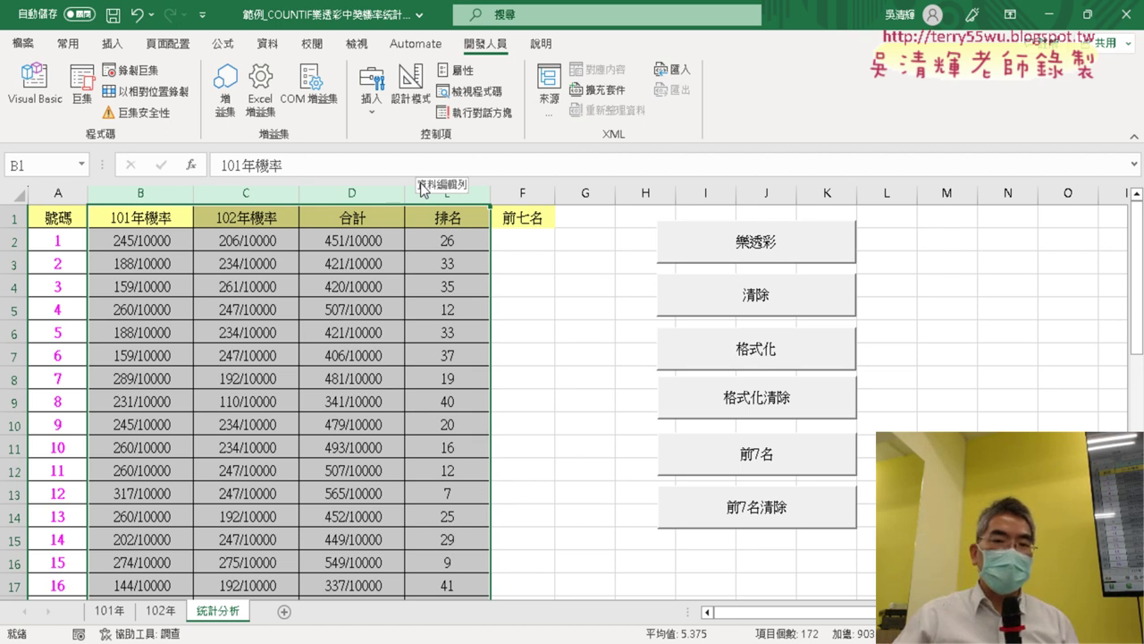
left_click(755, 297)
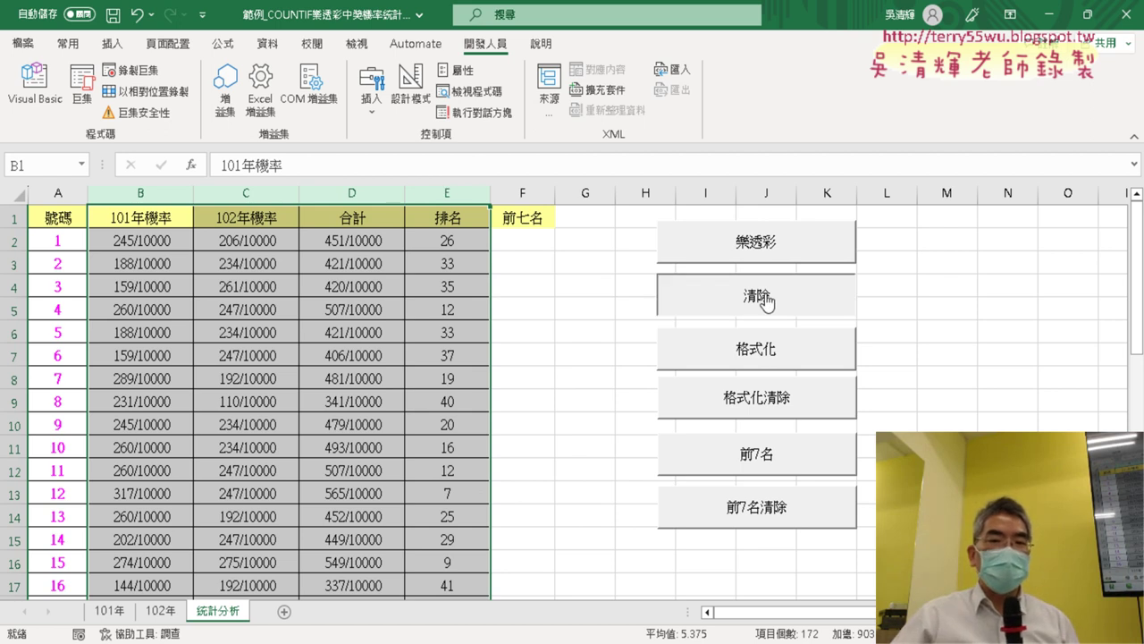
left_click(758, 242)
left_click(590, 261)
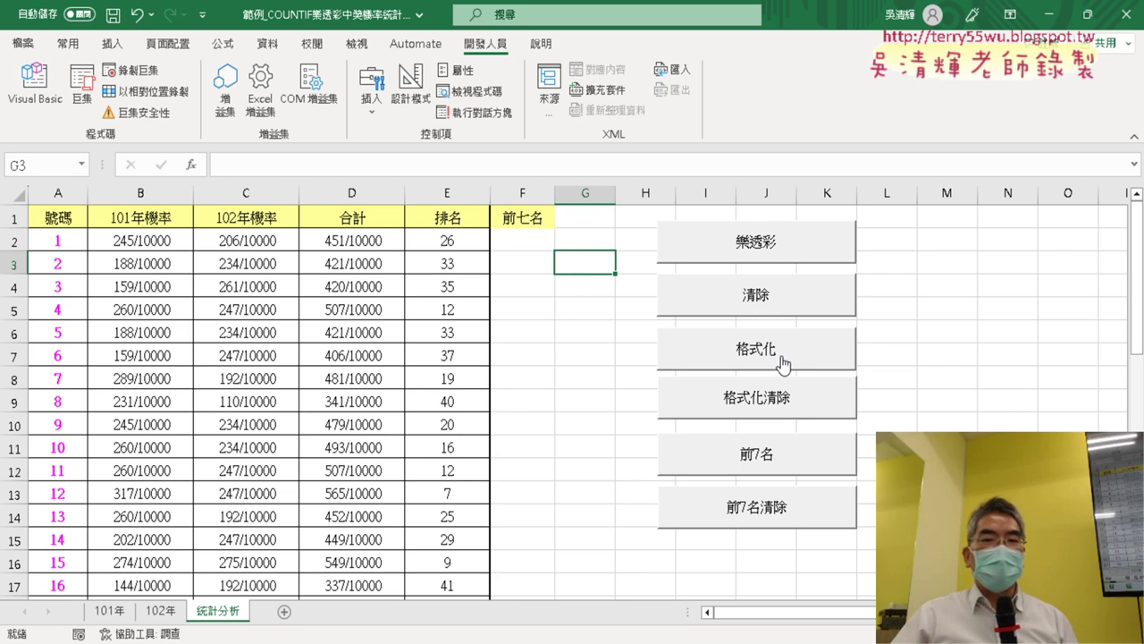
Inspect the 排名 column and the RANK.EQ formula in cell E13
left_click(451, 192)
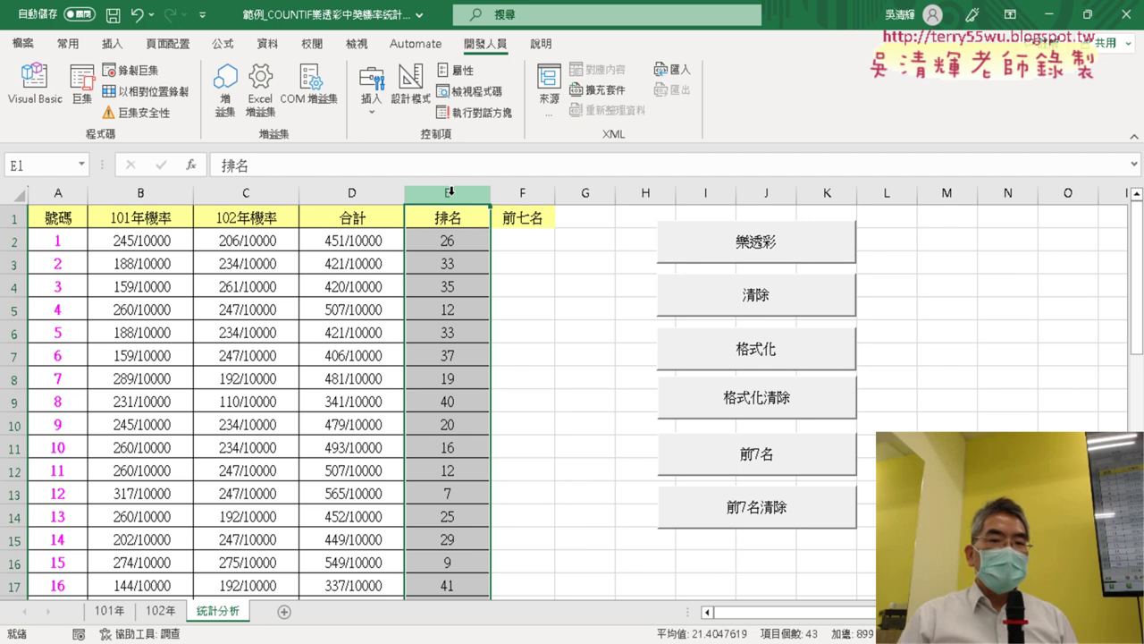
left_click(449, 217)
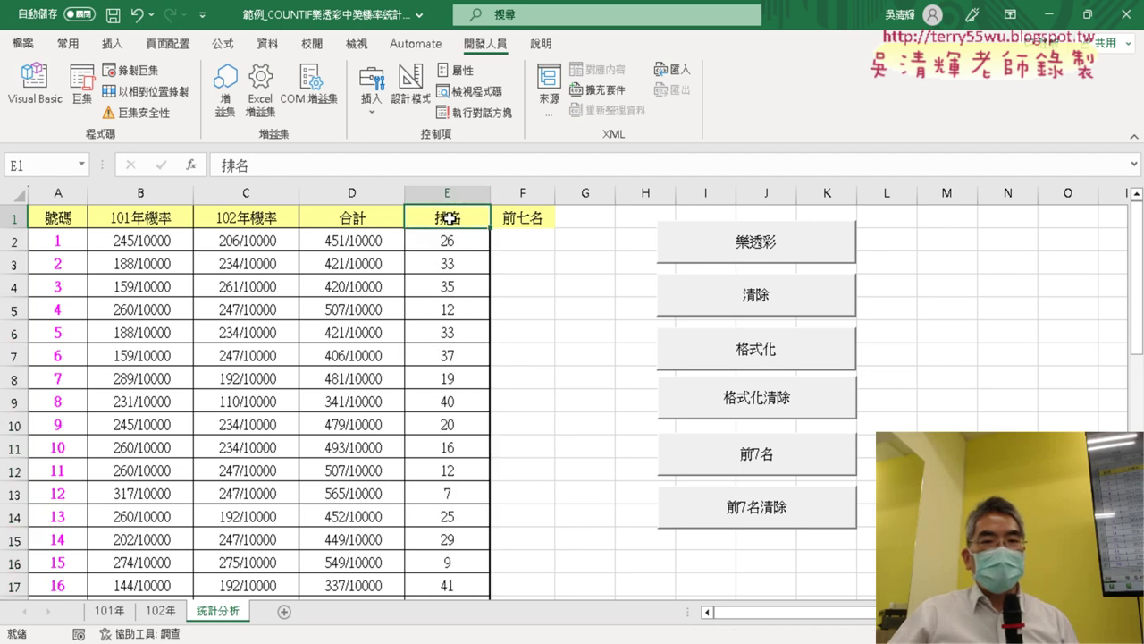
scroll(470, 362, "down", 1)
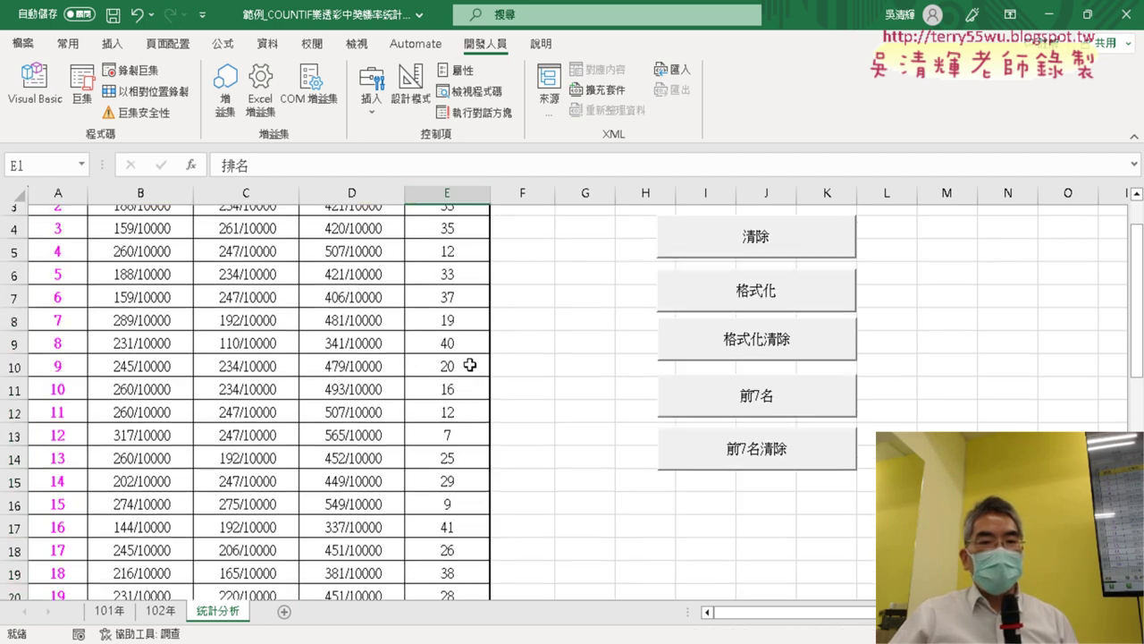
left_click(453, 435)
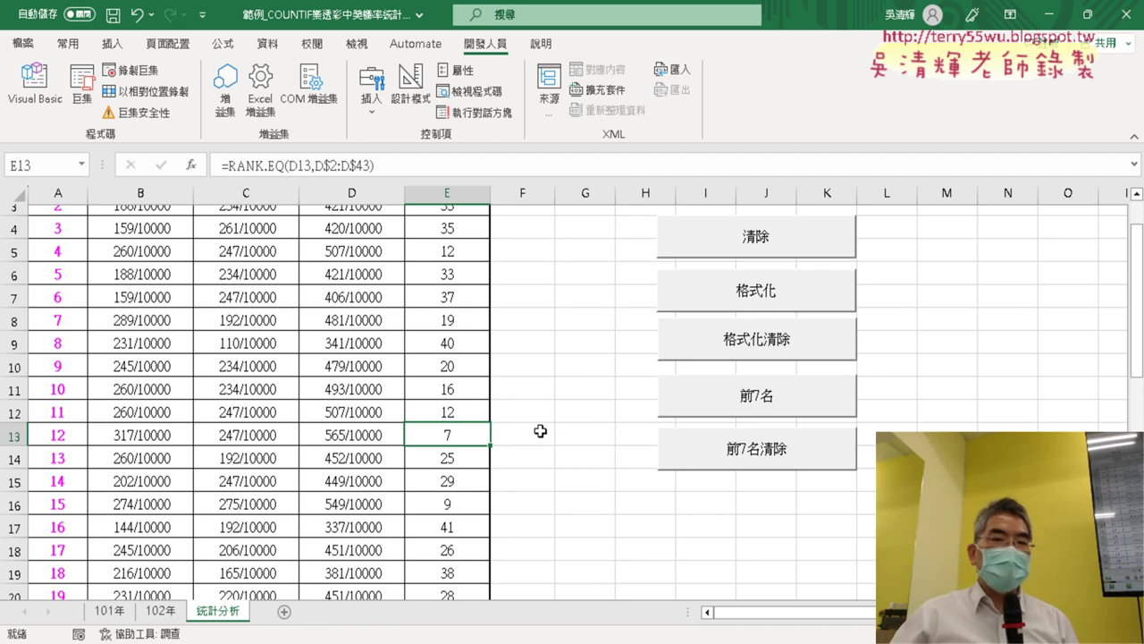
Give number 12 in A13 a yellow fill, then undo it
left_click(59, 435)
scroll(59, 438, "up", 1)
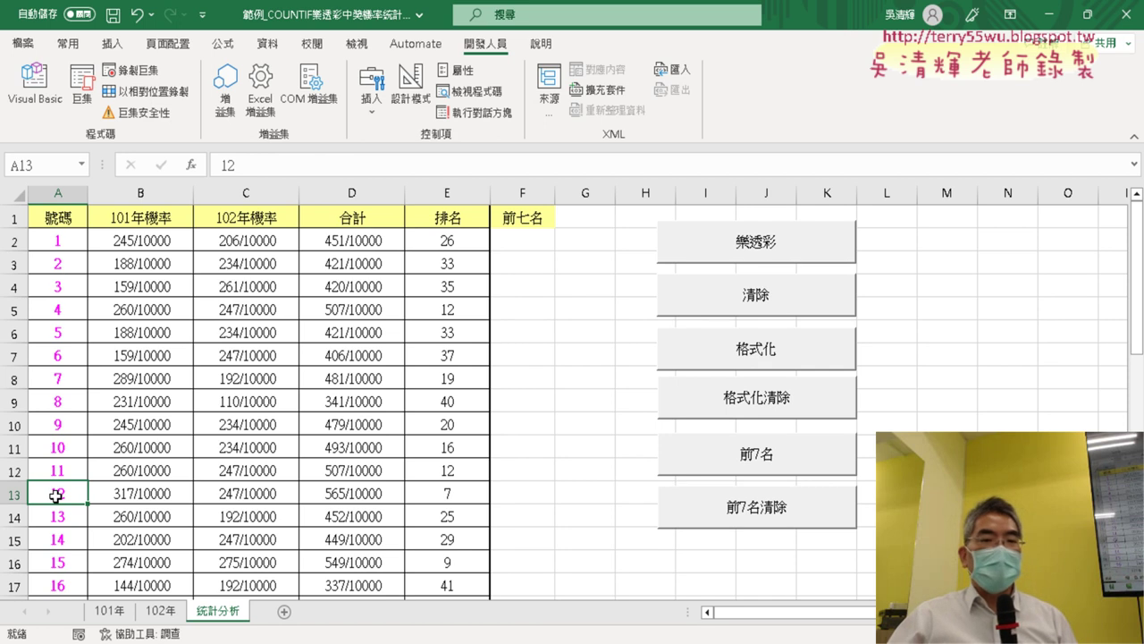
left_click(67, 43)
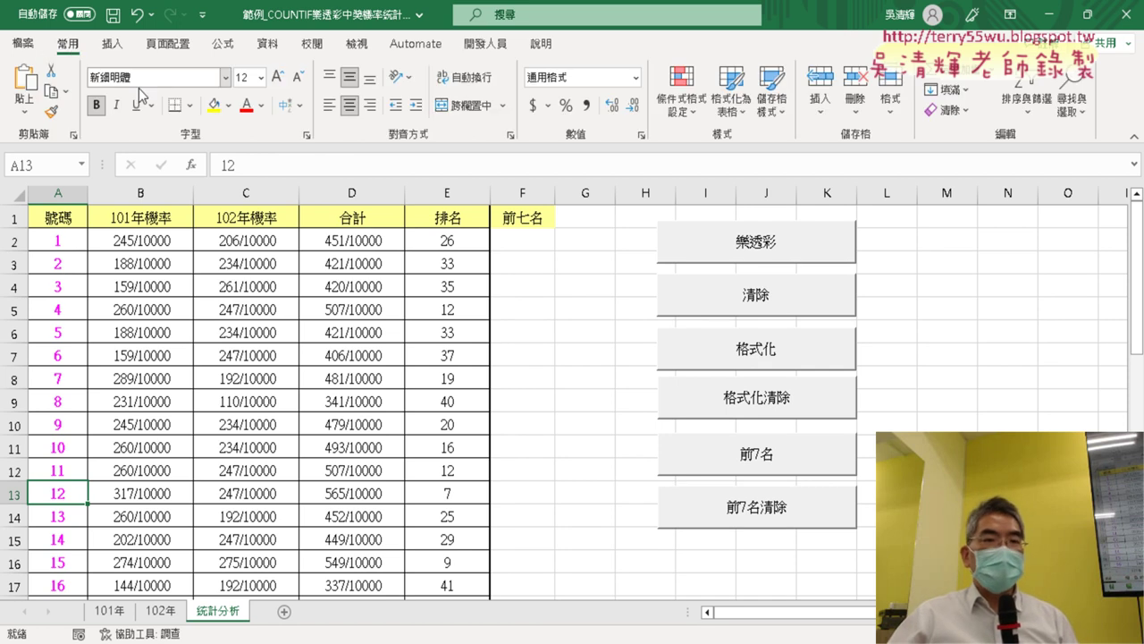
left_click(213, 105)
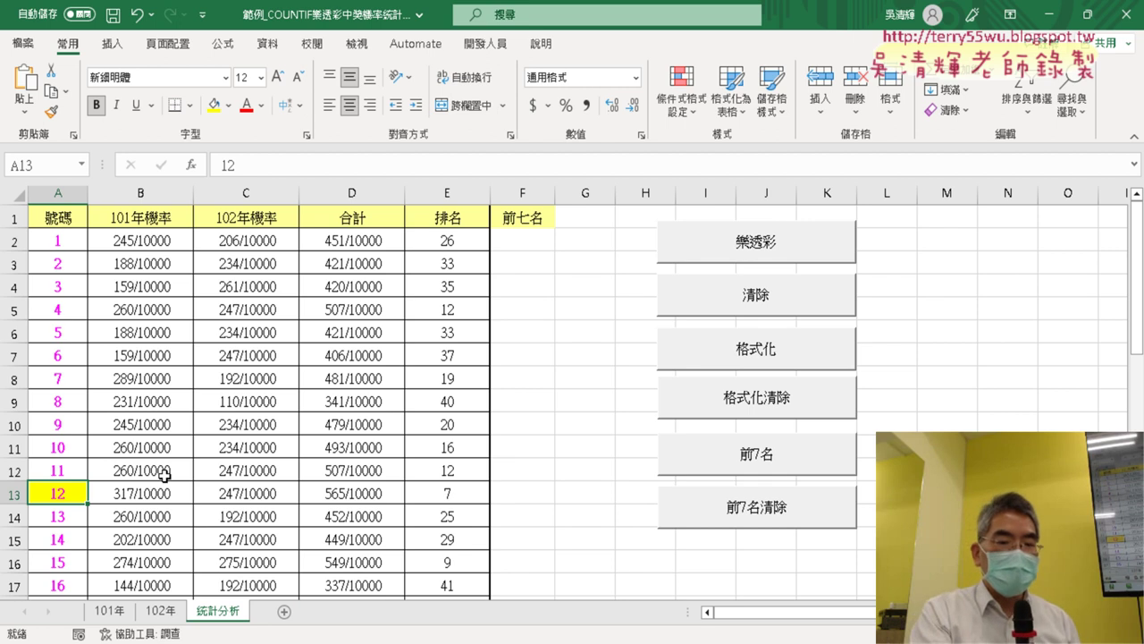
key("ctrl+z")
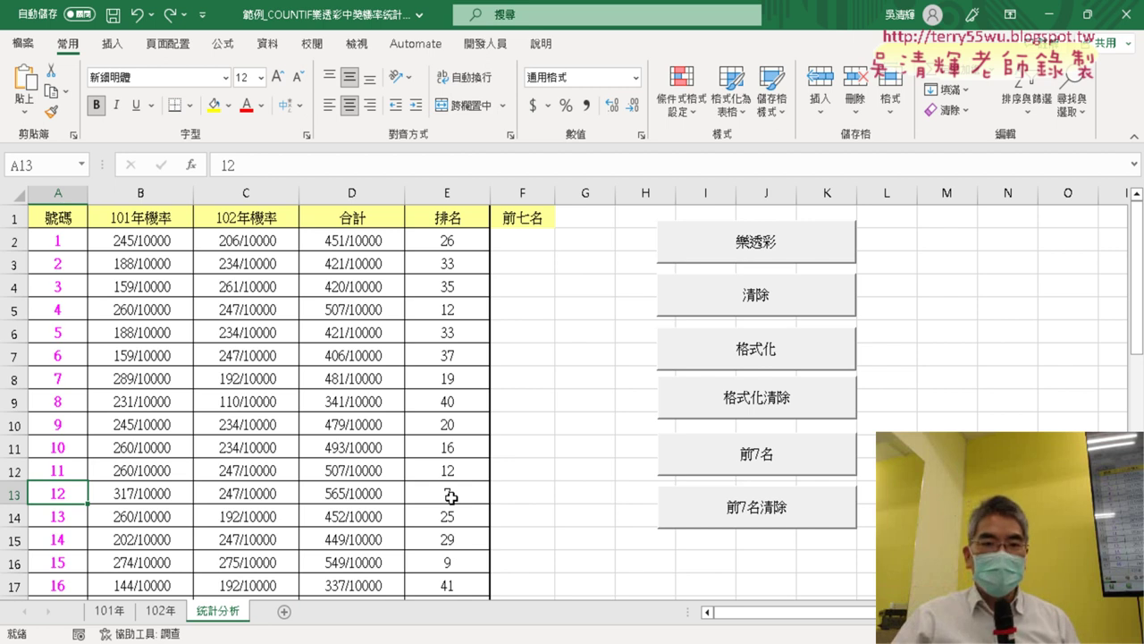
Highlight top-ranked numbers yellow, then compare ranks 5 and 3 in E28:E29 with 27 and 28
left_click(756, 354)
scroll(297, 459, "down", 2)
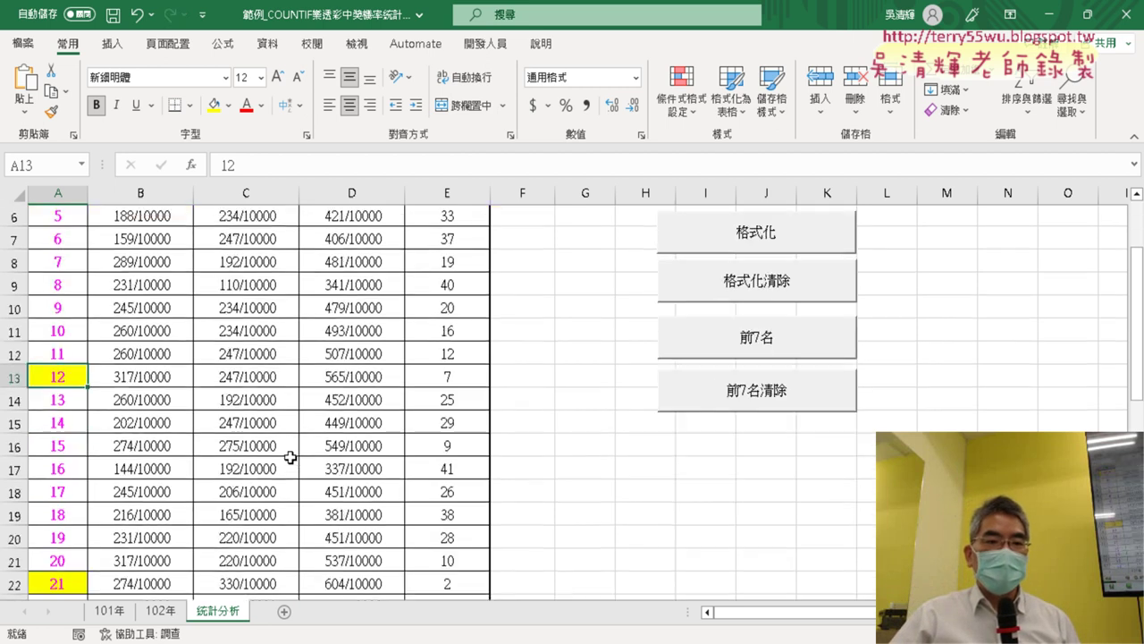
scroll(232, 415, "down", 2)
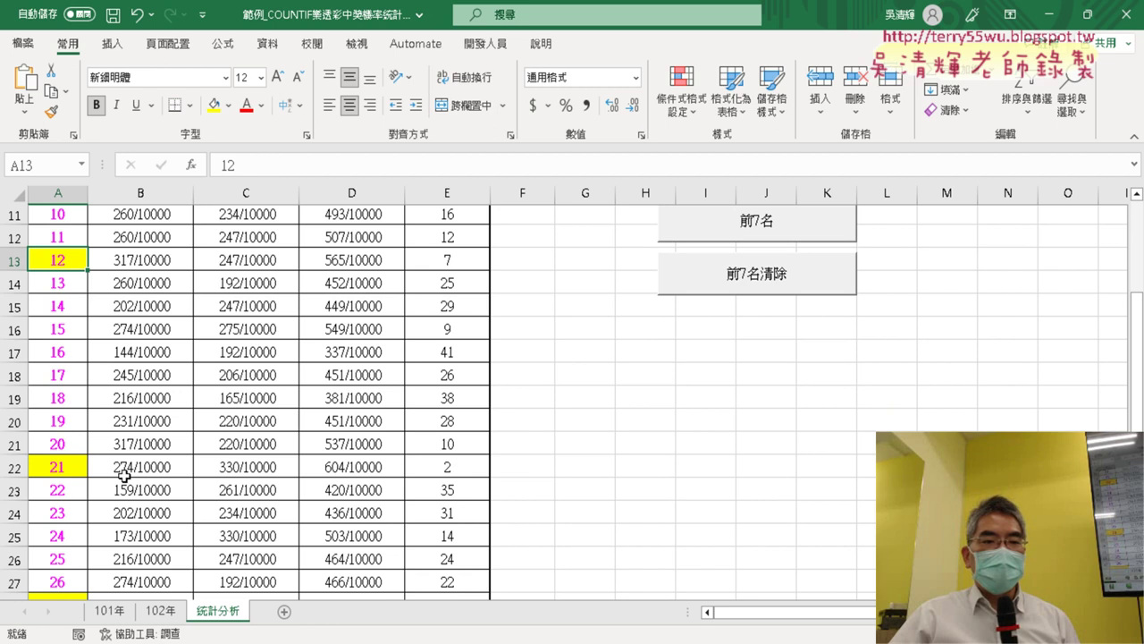
scroll(124, 476, "down", 2)
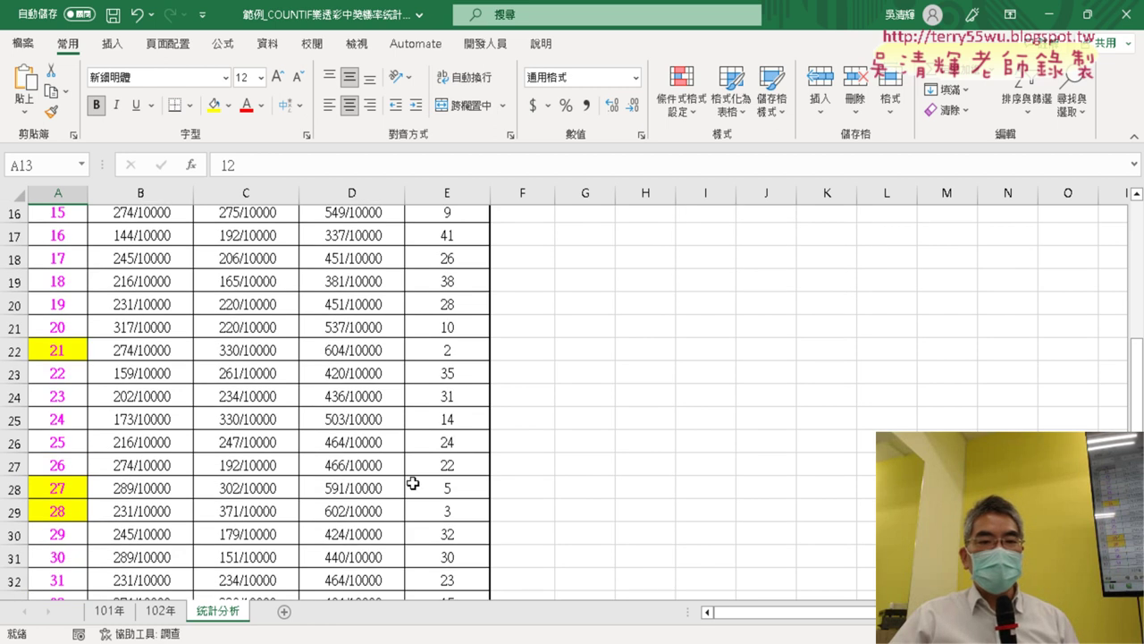
scroll(255, 482, "down", 2)
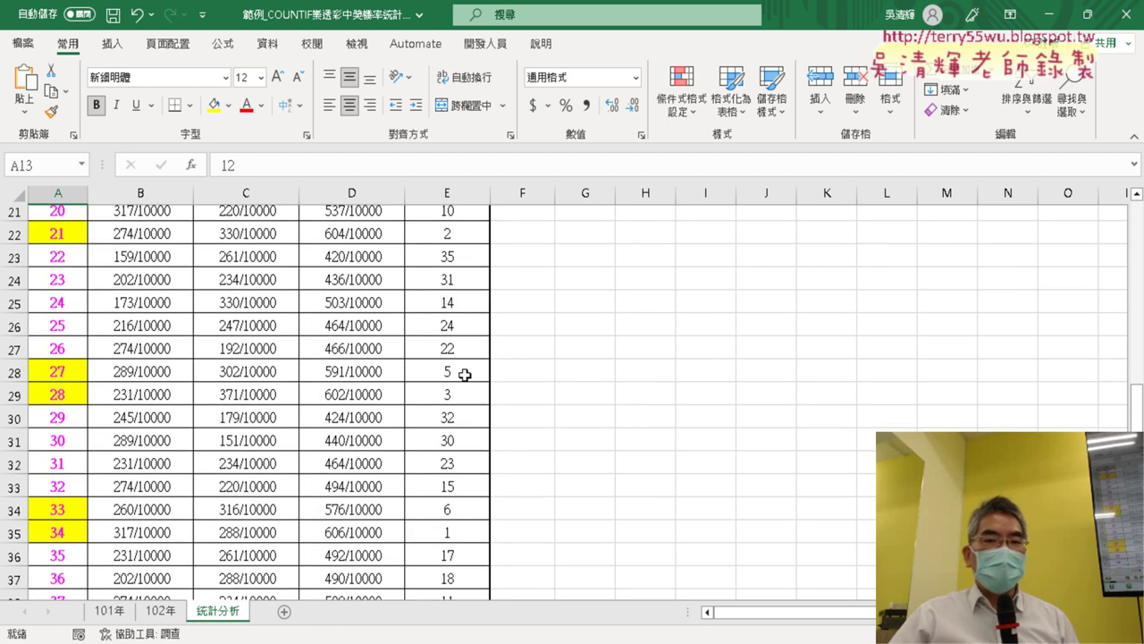
mouse_move(465, 374)
left_mouse_down()
mouse_move(461, 397)
mouse_move(453, 385)
left_mouse_up()
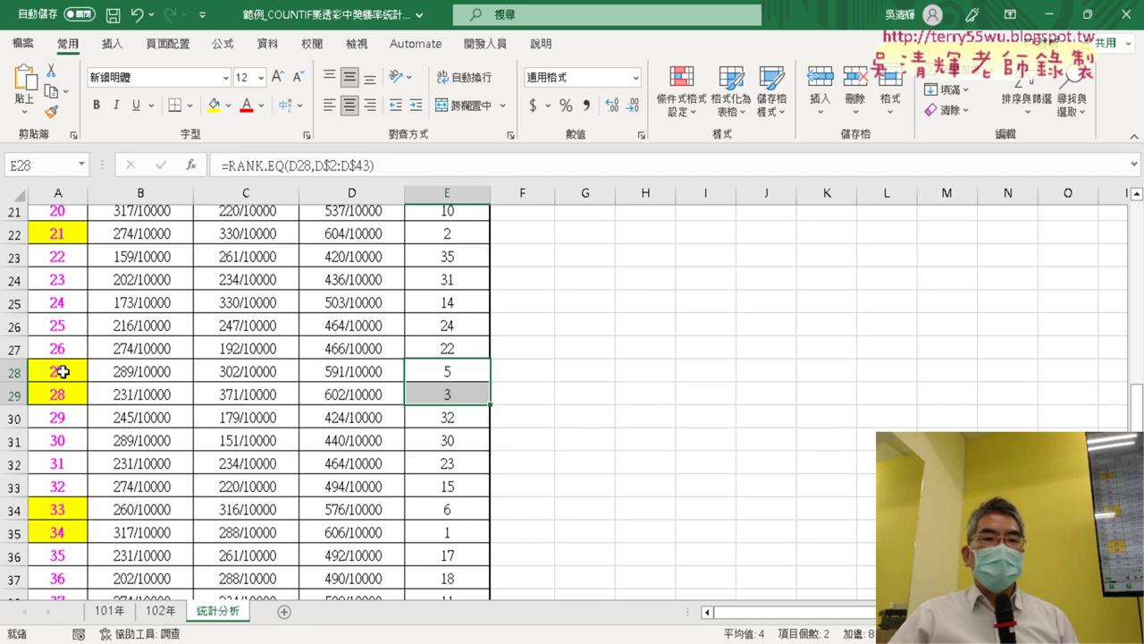
left_click_drag(66, 370, 61, 391)
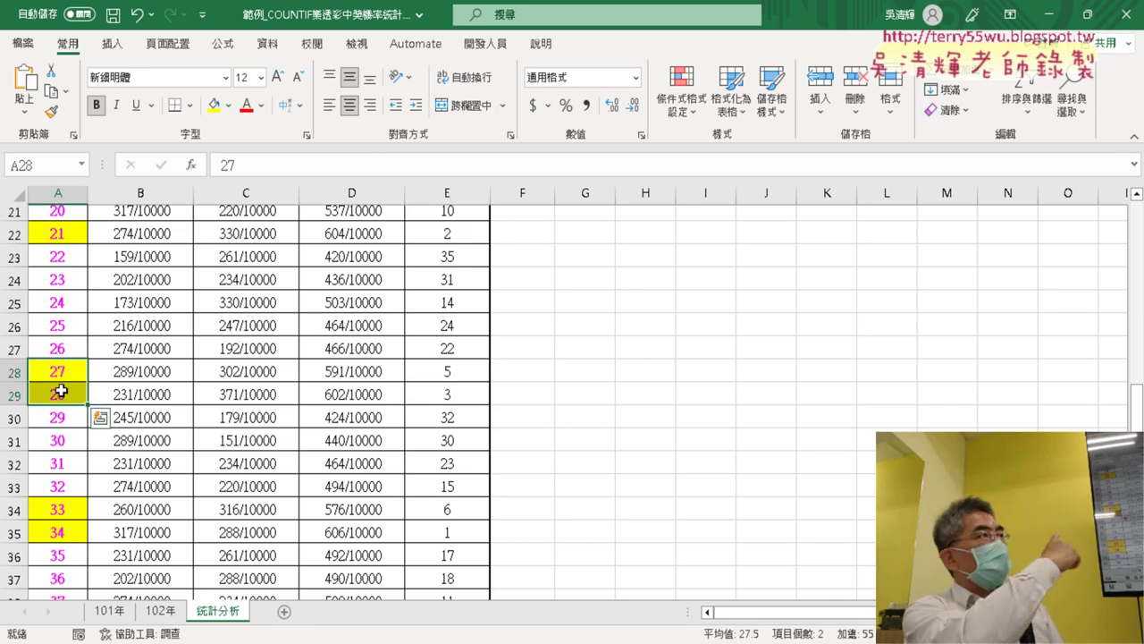
View column E's RANK.EQ formula, select A28 holding 27, and return to the top
left_click(443, 192)
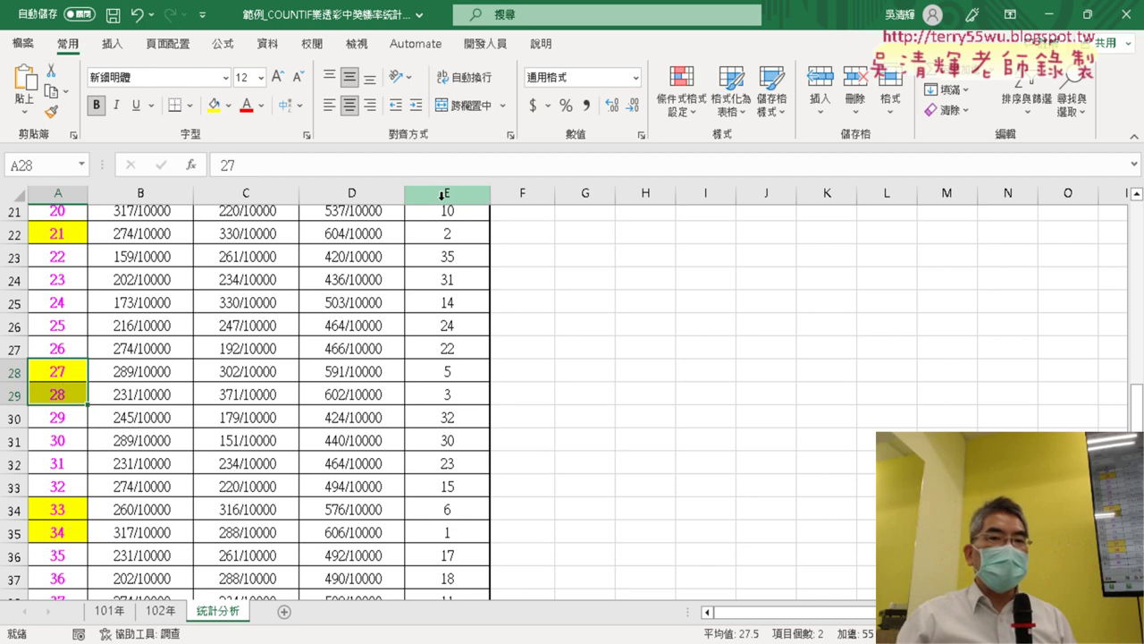
left_click(60, 380)
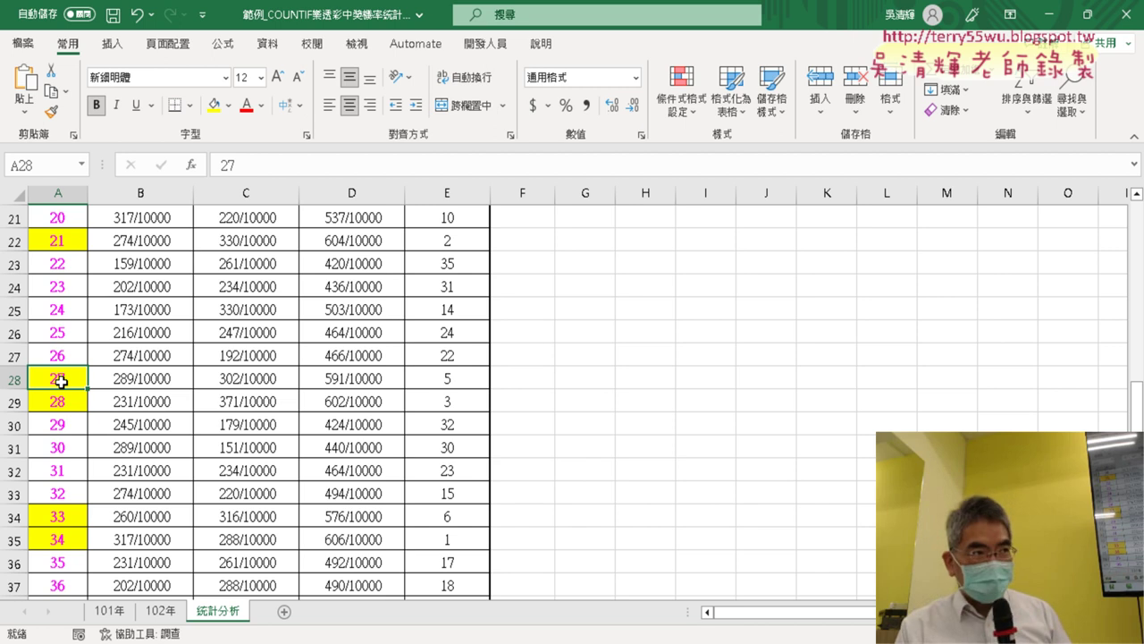
scroll(540, 421, "up", 3)
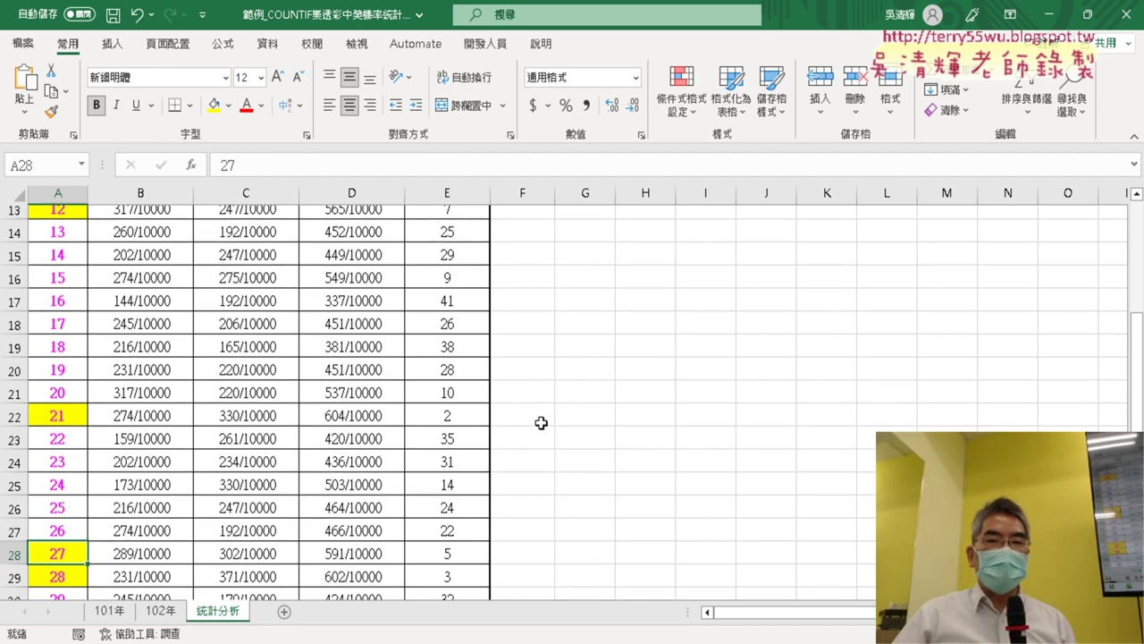
scroll(541, 423, "up", 4)
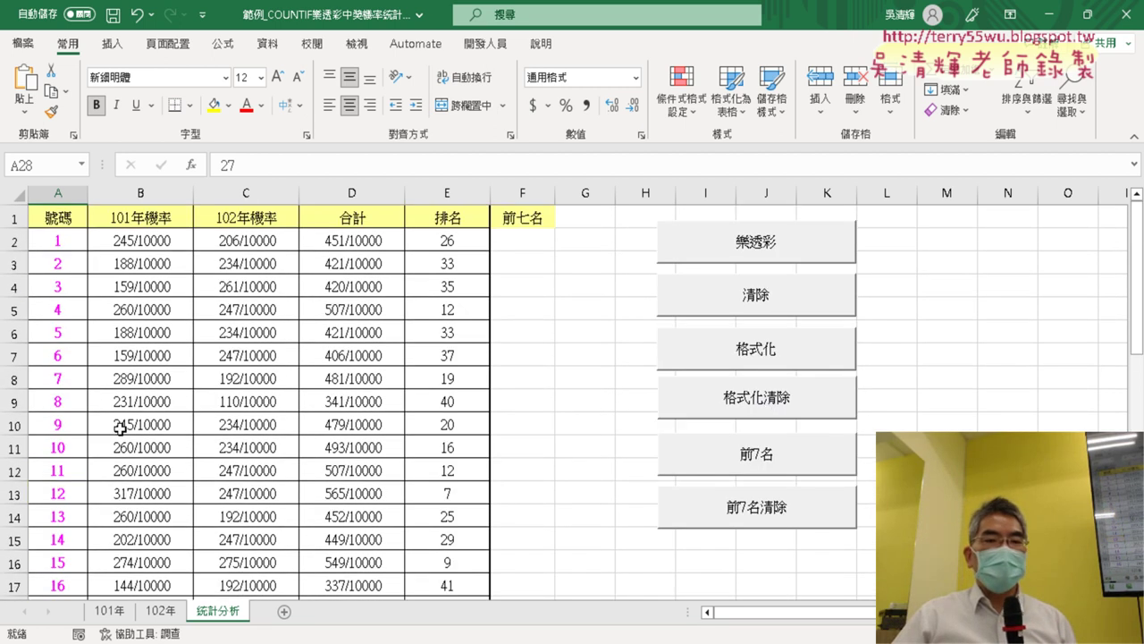
Highlight the top seven numbers with 格式化, clear with 格式化清除, then reapply 格式化
scroll(85, 446, "down", 3)
scroll(85, 446, "down", 4)
scroll(85, 446, "down", 2)
scroll(84, 445, "up", 2)
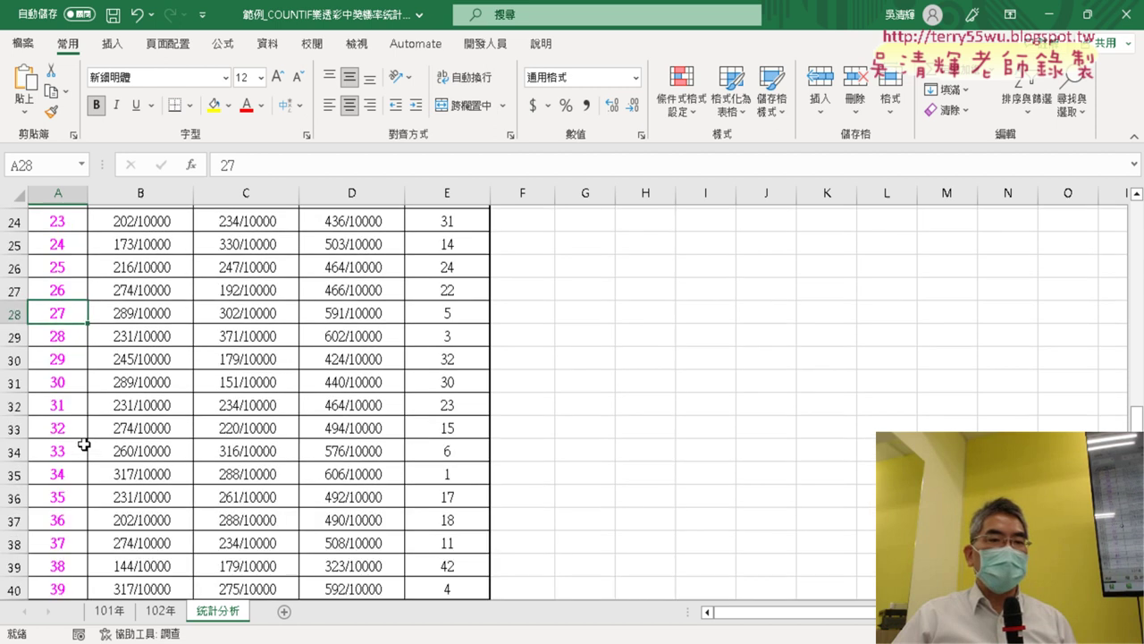
scroll(83, 444, "up", 5)
scroll(84, 444, "up", 3)
left_click(725, 368)
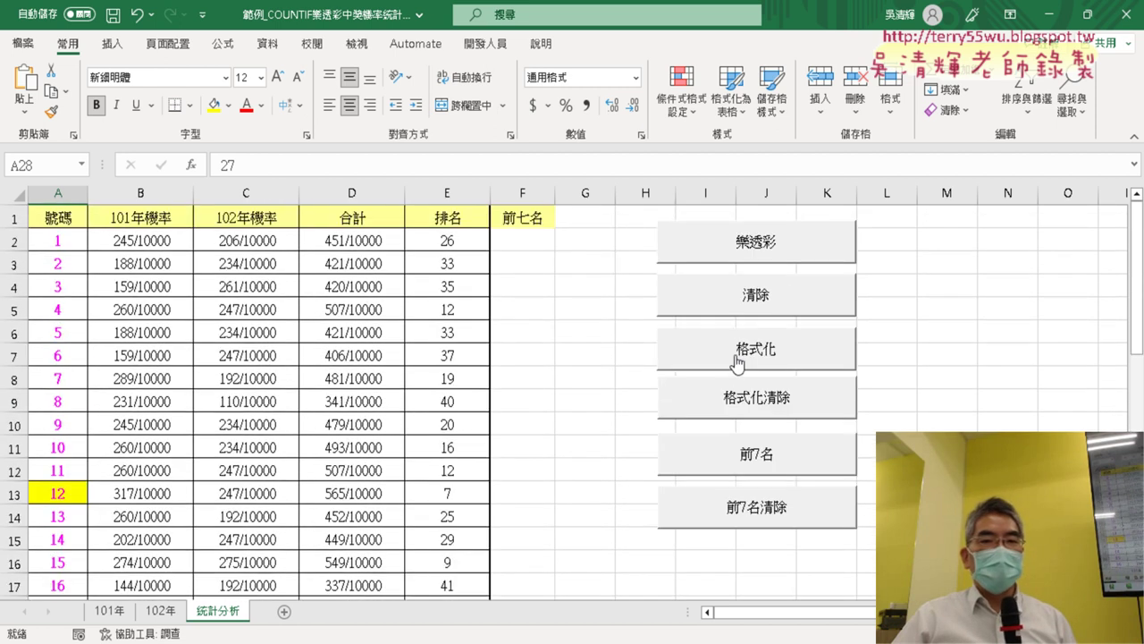
left_click(747, 399)
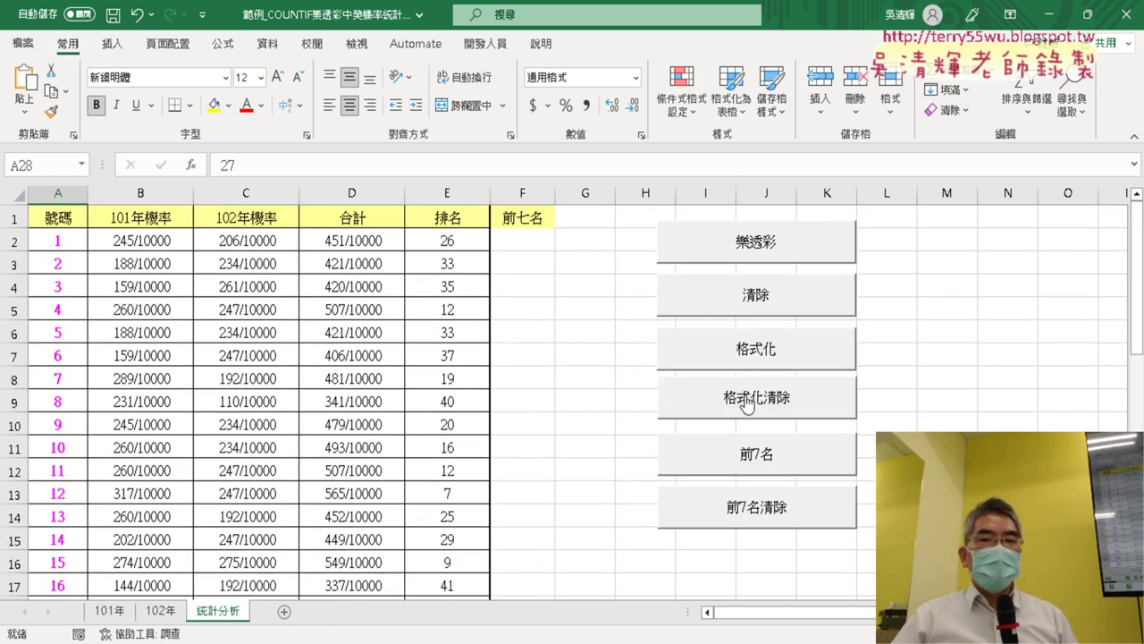
left_click(666, 350)
Check the yellow highlights on 12, 21, 27, 28, 33, 34, 39 and select F1 (前七名)
scroll(327, 416, "down", 1)
scroll(328, 417, "down", 2)
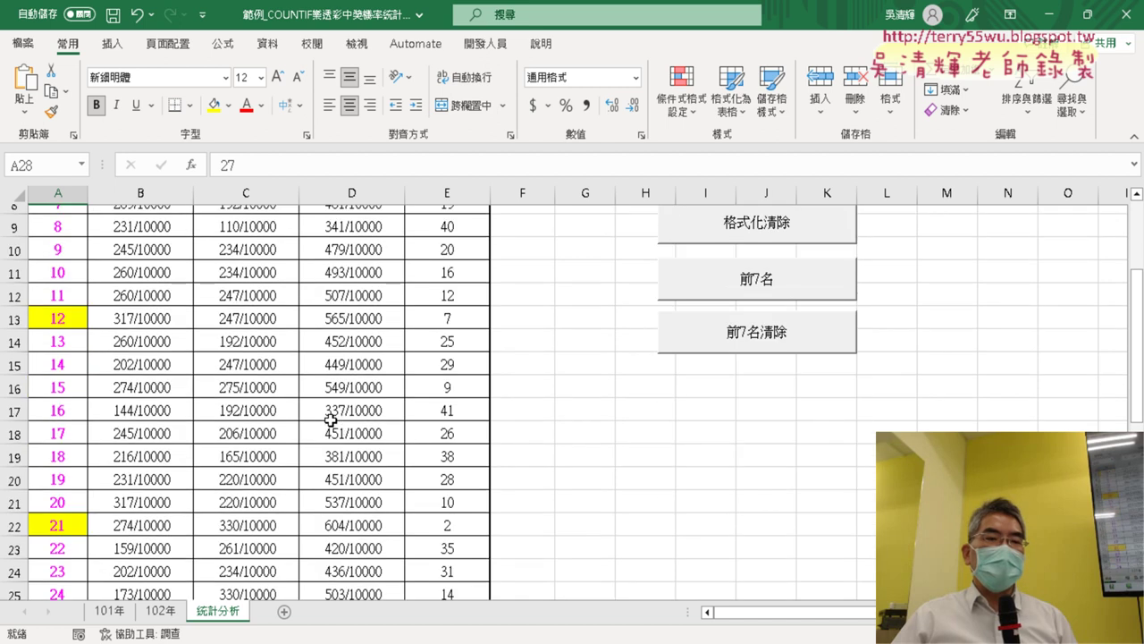
scroll(329, 419, "down", 2)
scroll(330, 419, "up", 1)
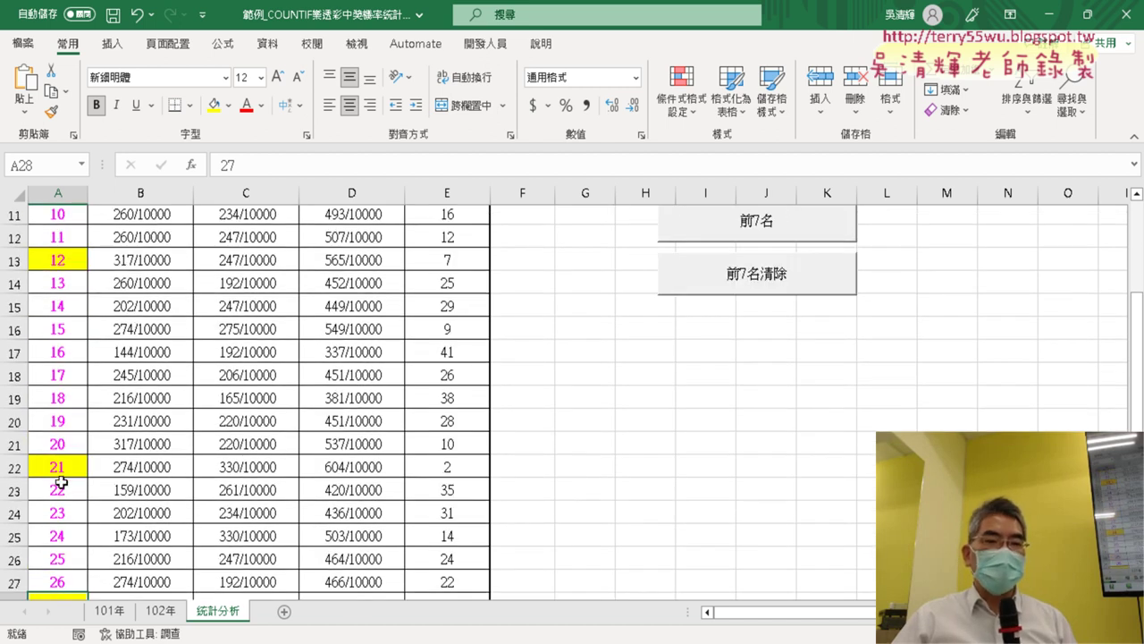
scroll(189, 458, "down", 3)
scroll(90, 442, "down", 2)
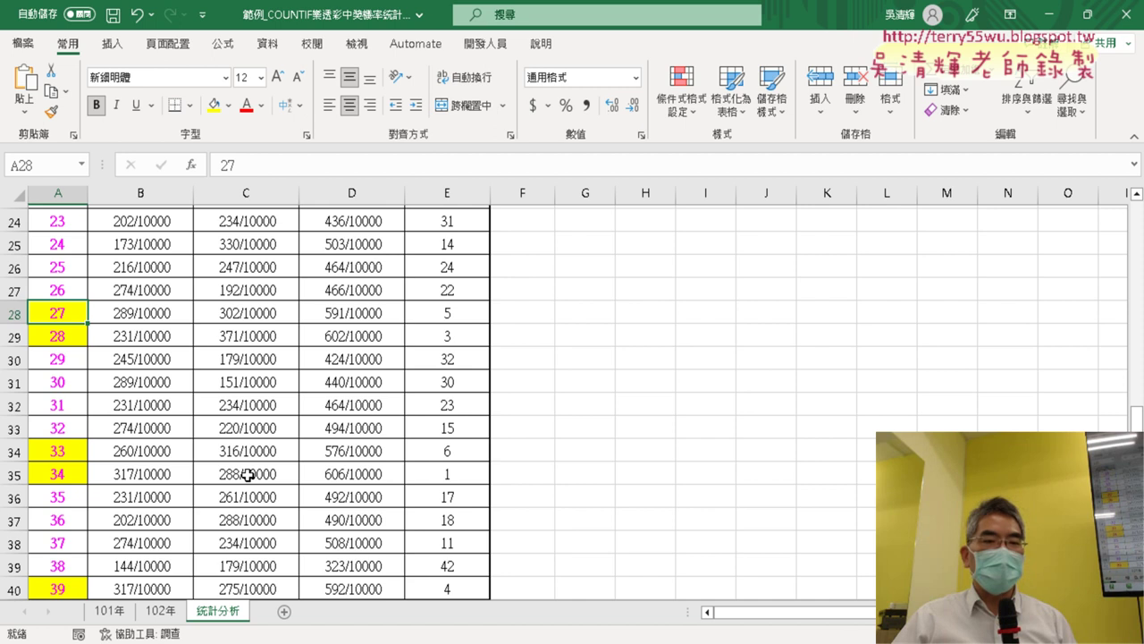
scroll(245, 472, "down", 2)
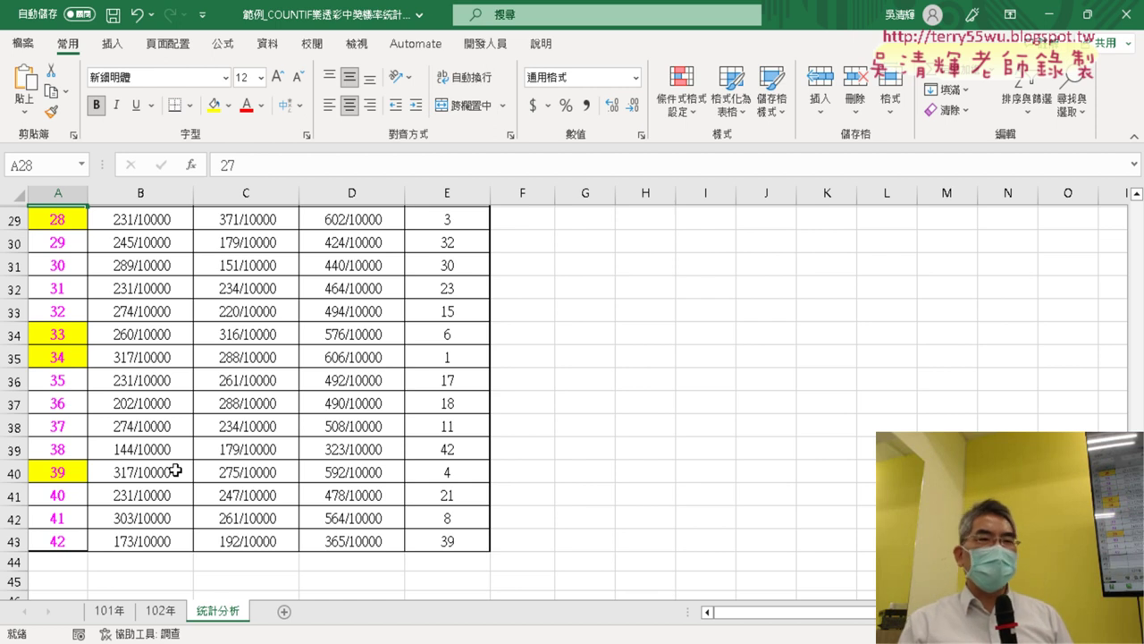
scroll(175, 470, "up", 4)
scroll(175, 469, "up", 2)
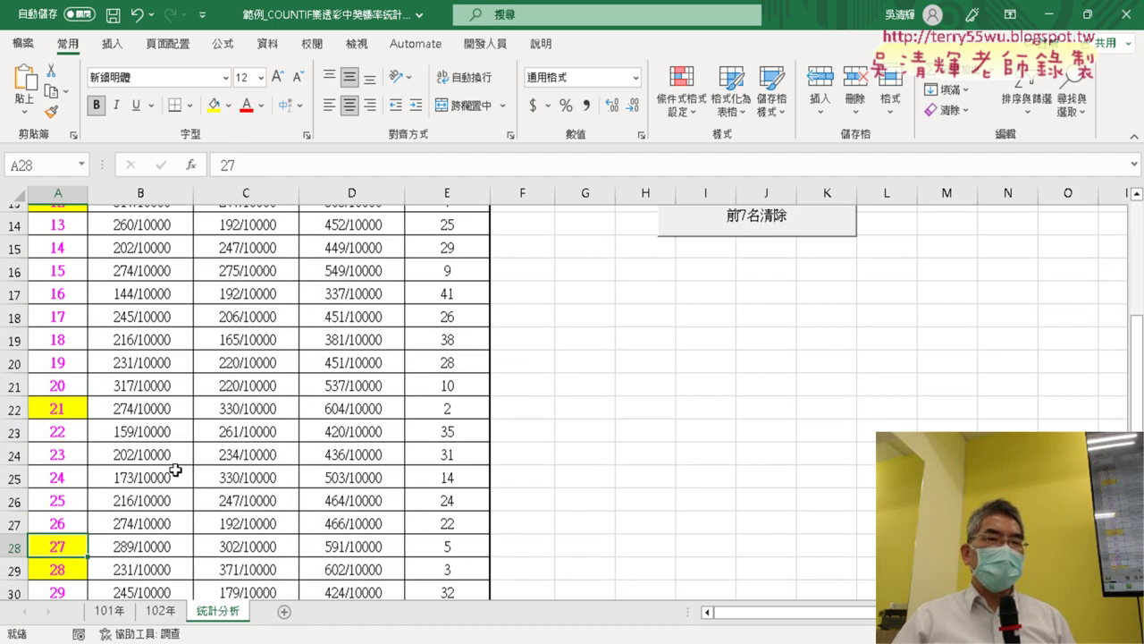
scroll(175, 469, "up", 3)
scroll(175, 469, "up", 1)
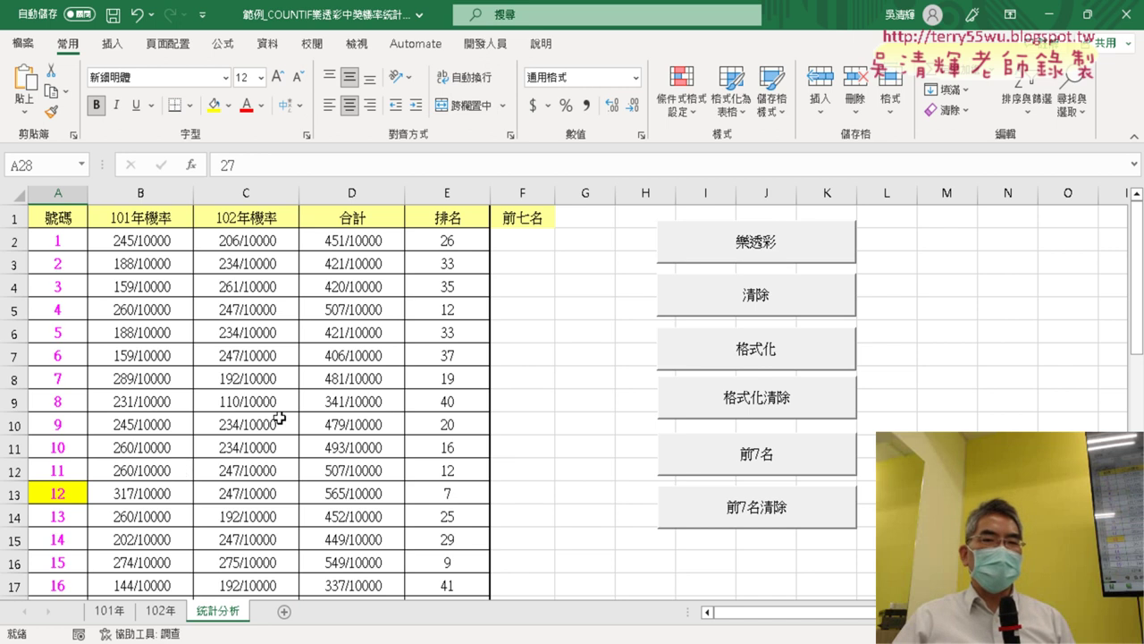
left_click(526, 216)
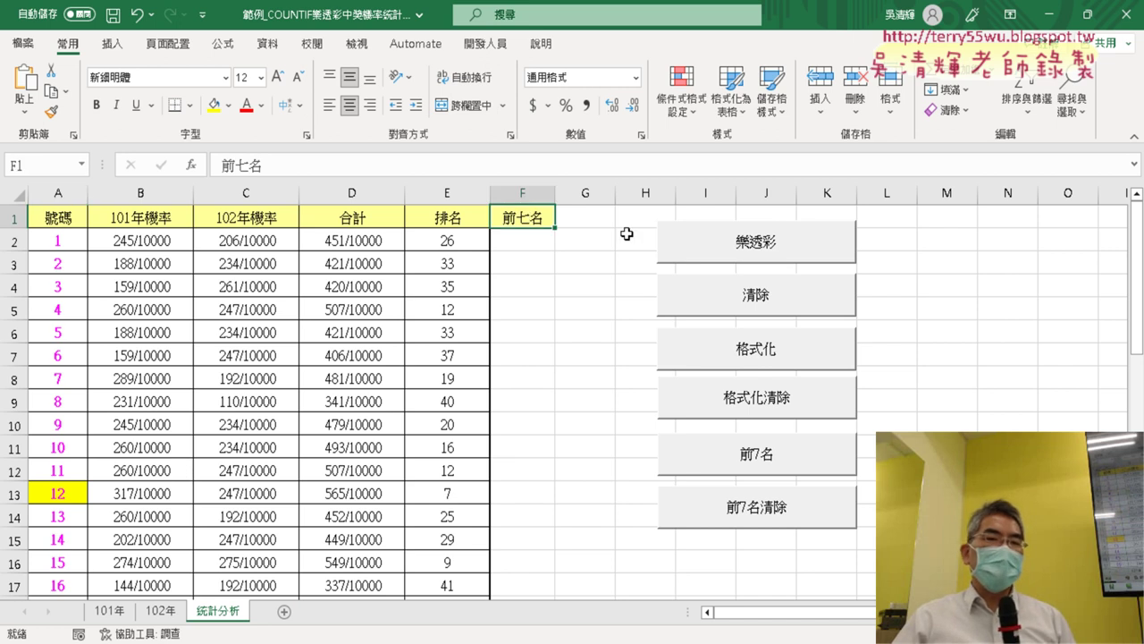
left_click(780, 463)
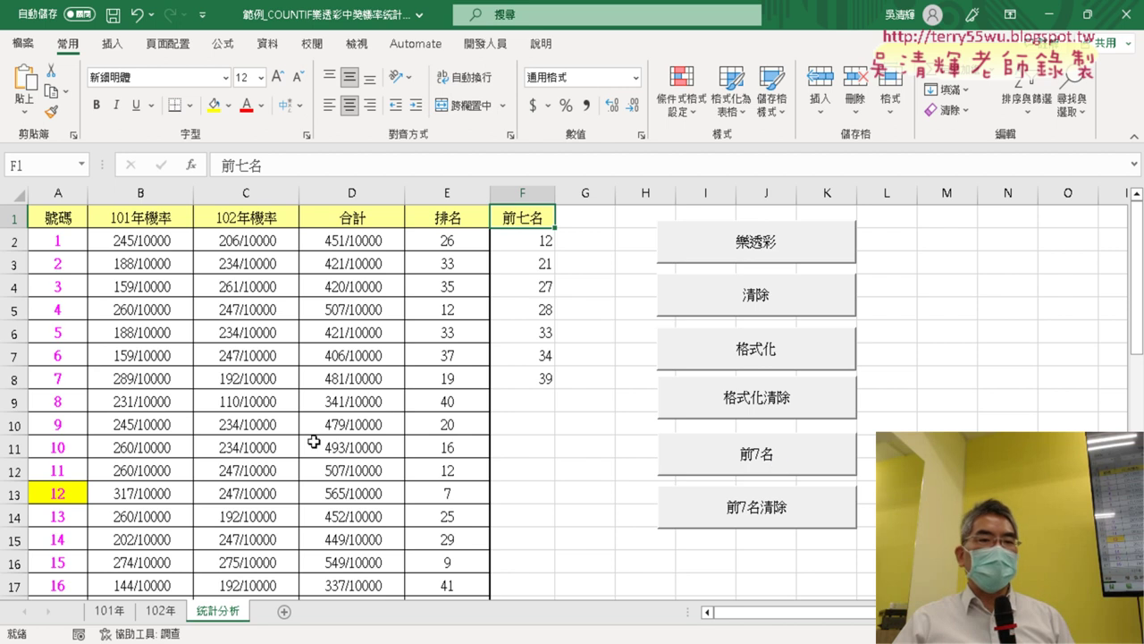
left_click_drag(548, 239, 548, 377)
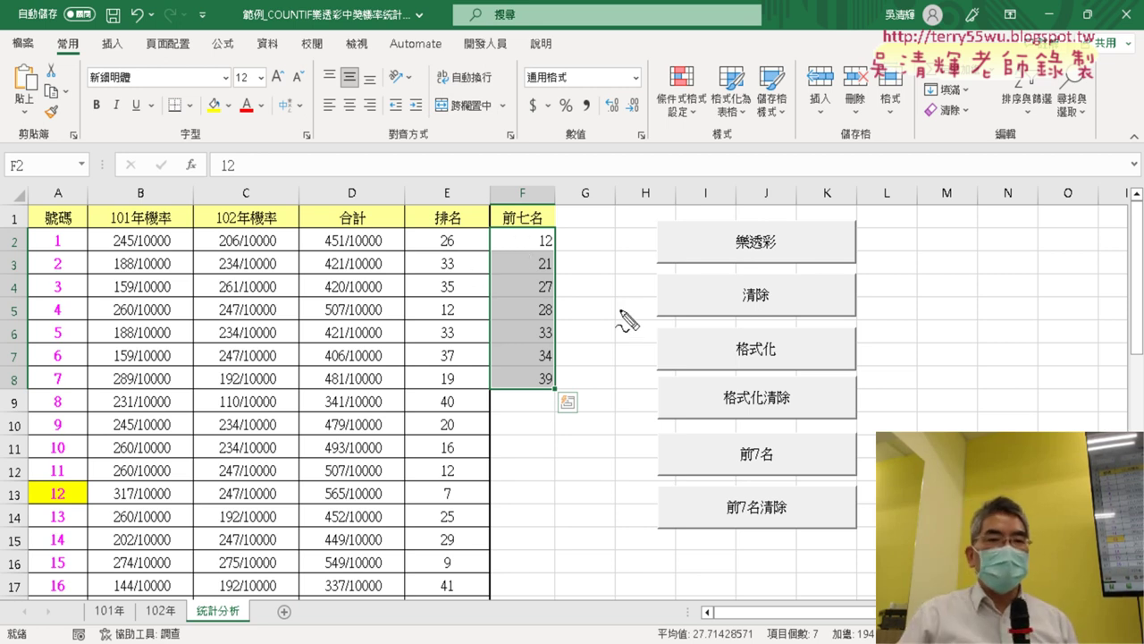
left_click_drag(517, 176, 536, 206)
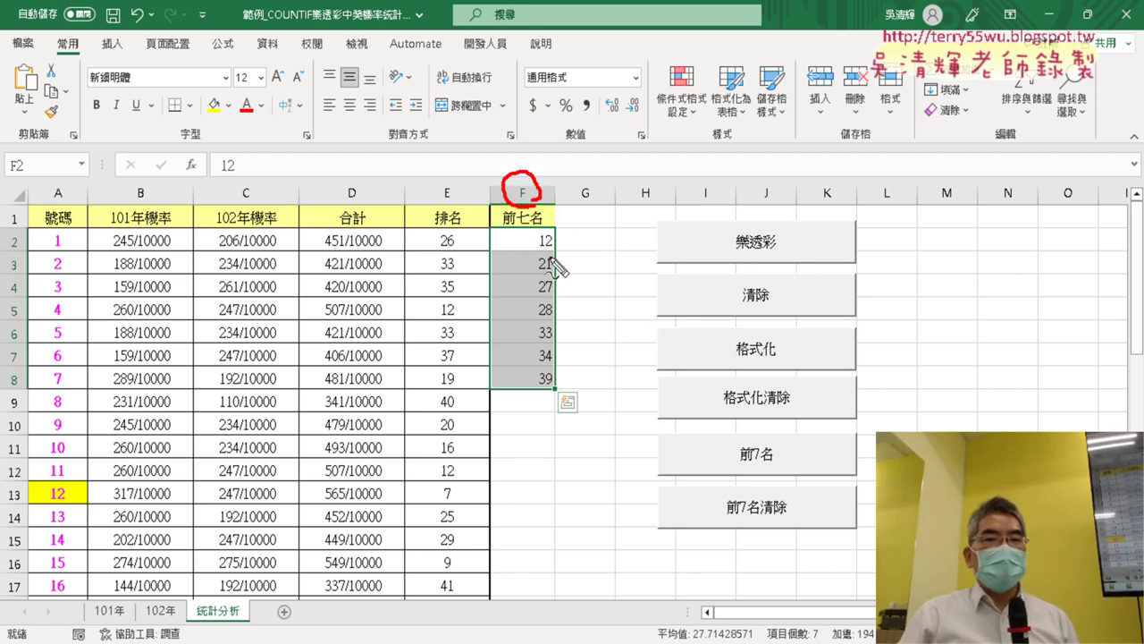
left_click_drag(552, 259, 559, 250)
left_click_drag(27, 230, 22, 259)
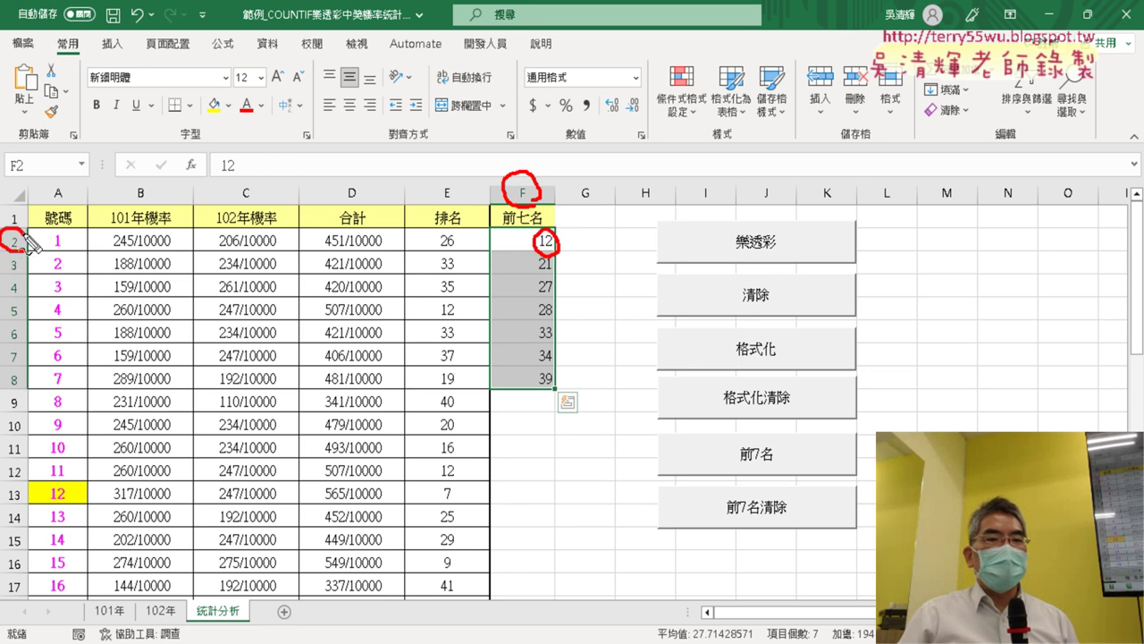
mouse_move(74, 488)
left_mouse_down()
mouse_move(66, 517)
mouse_move(485, 239)
mouse_move(478, 261)
left_mouse_up()
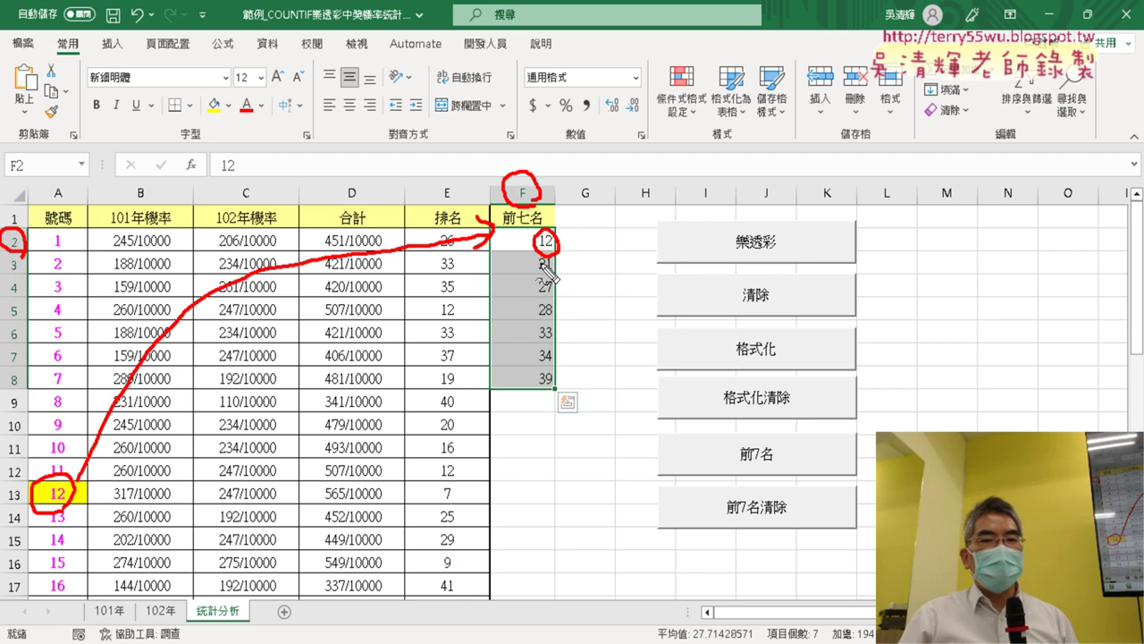
mouse_move(549, 234)
left_mouse_down()
mouse_move(543, 283)
mouse_move(563, 291)
left_mouse_up()
left_click_drag(541, 332, 561, 404)
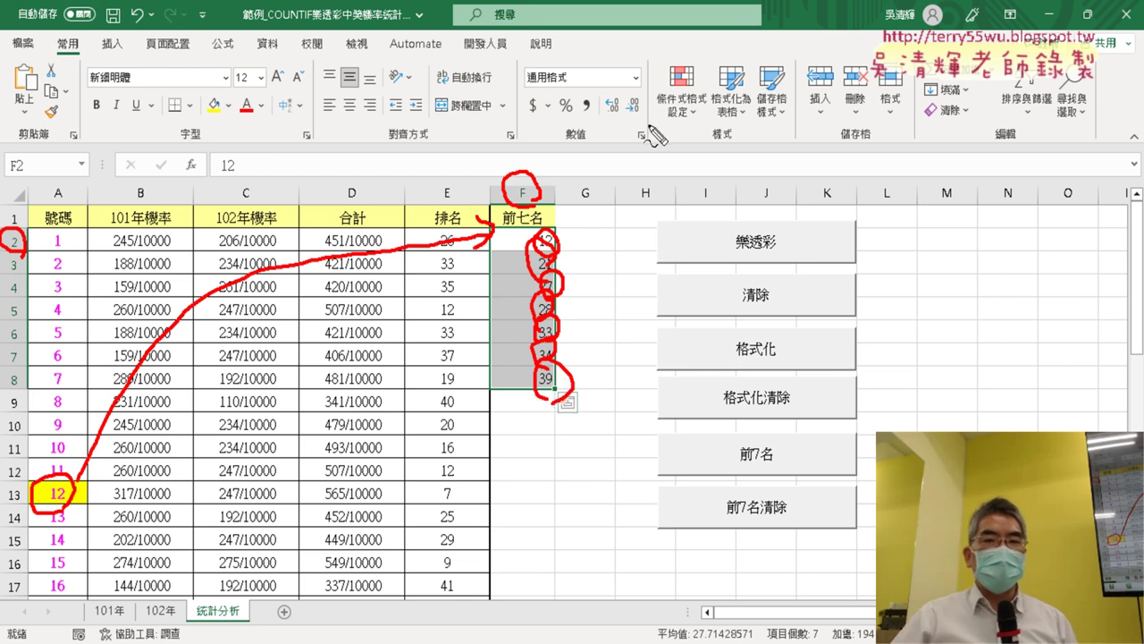
left_click_drag(787, 315, 809, 315)
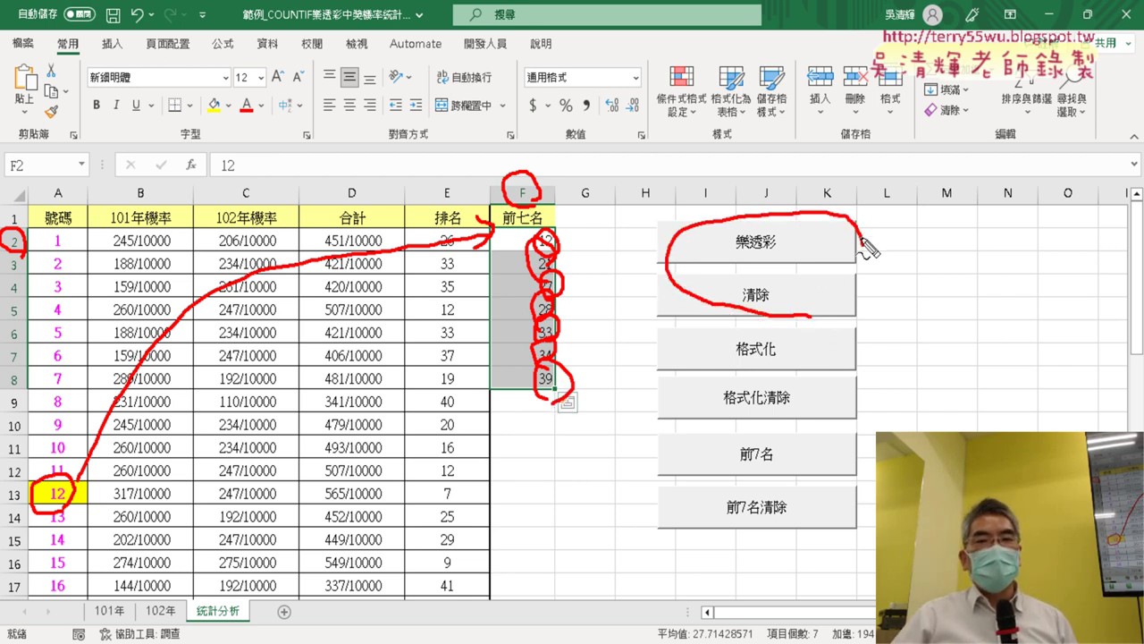
mouse_move(800, 420)
left_mouse_down()
mouse_move(706, 414)
mouse_move(856, 396)
mouse_move(805, 442)
left_mouse_up()
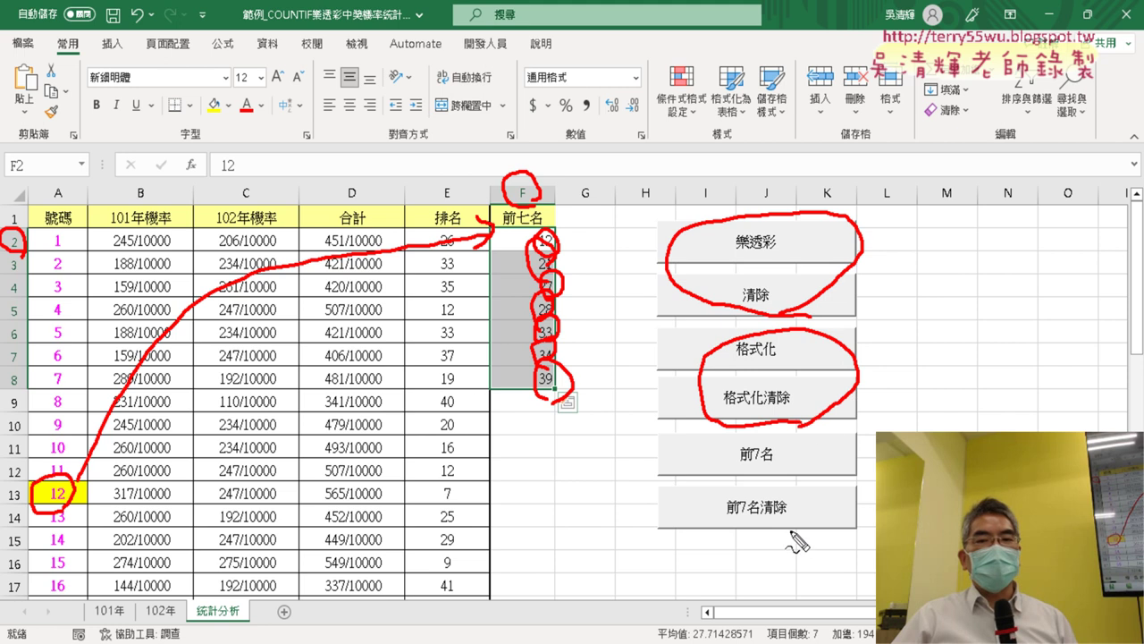
mouse_move(799, 536)
left_mouse_down()
mouse_move(804, 421)
mouse_move(755, 539)
left_mouse_up()
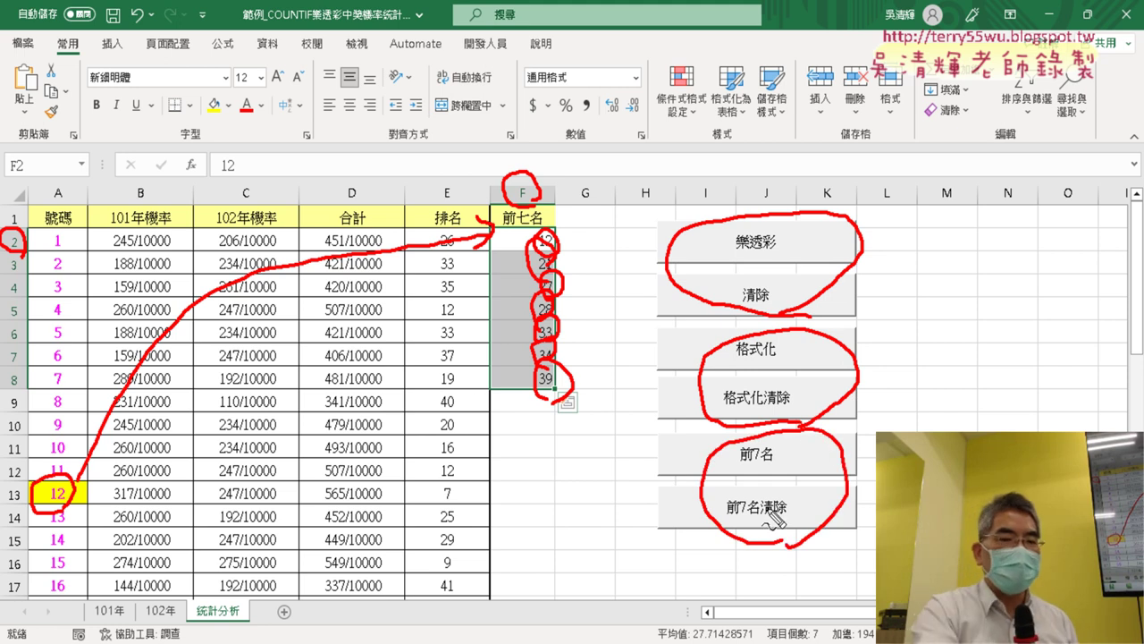
key("Escape")
Clear the seven numbers from column F, then run 清除, 樂透彩, 清除 so B–E ends empty
left_click(767, 516)
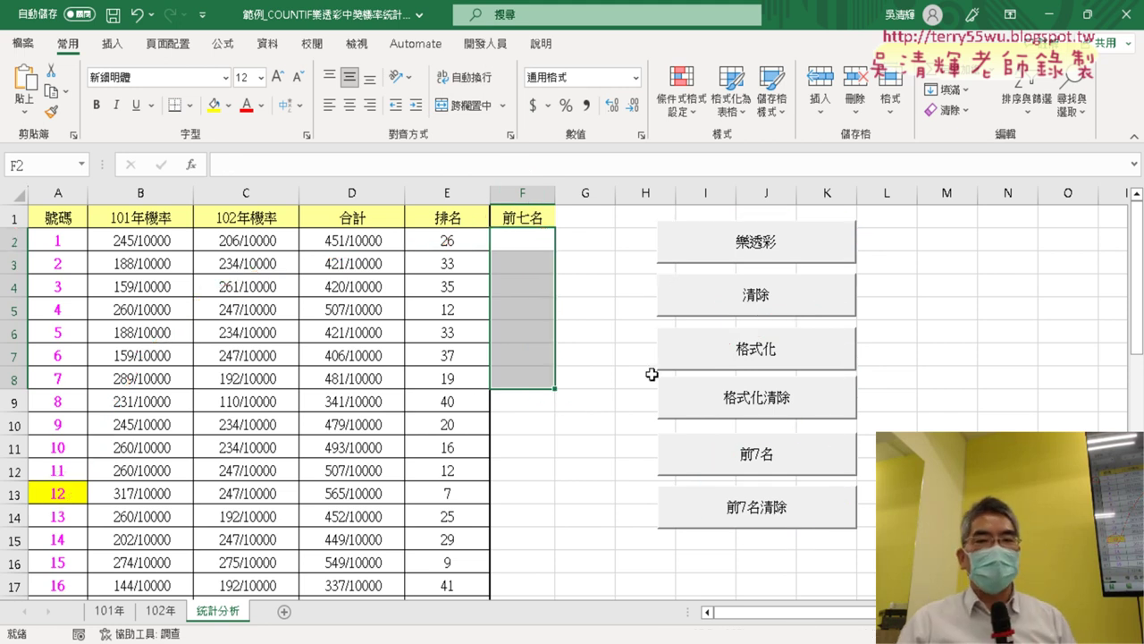
left_click(632, 445)
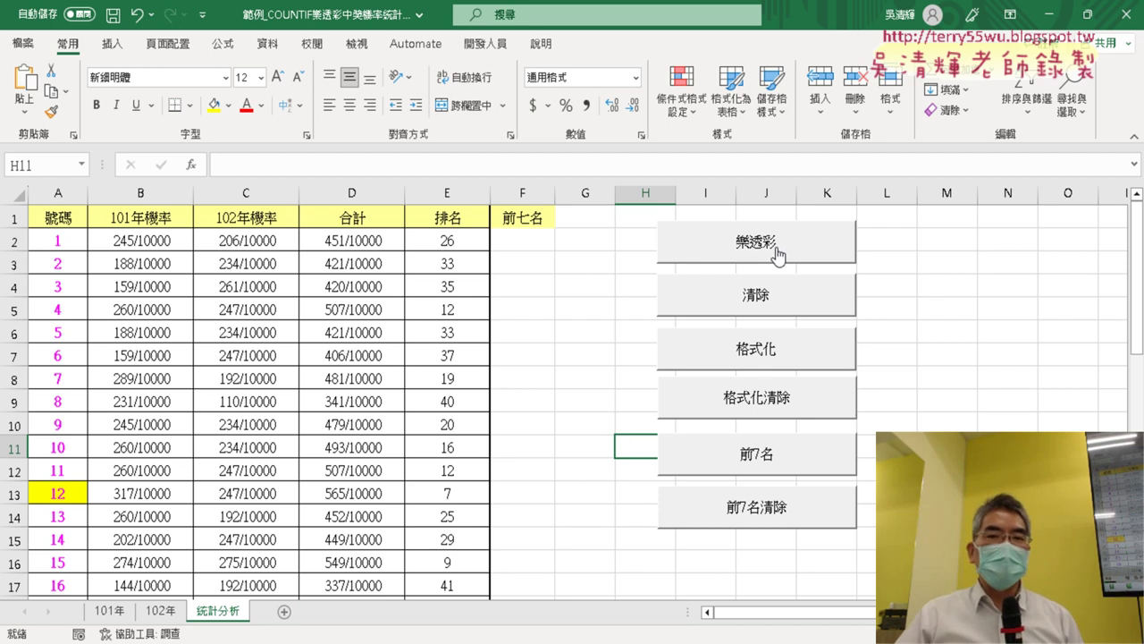
left_click(781, 310)
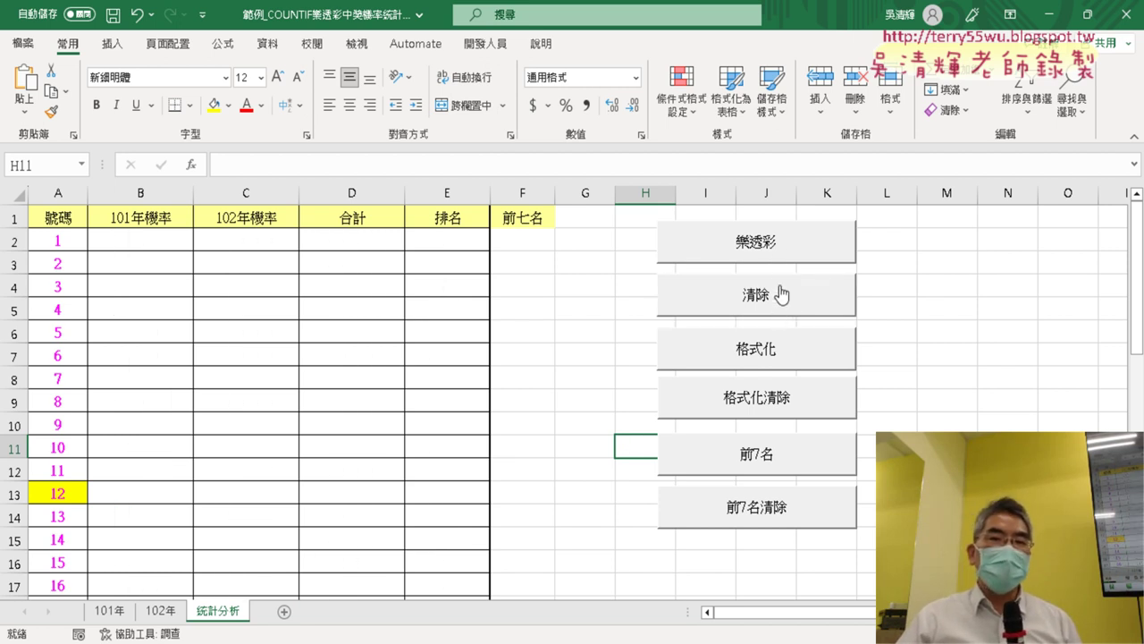
left_click(780, 264)
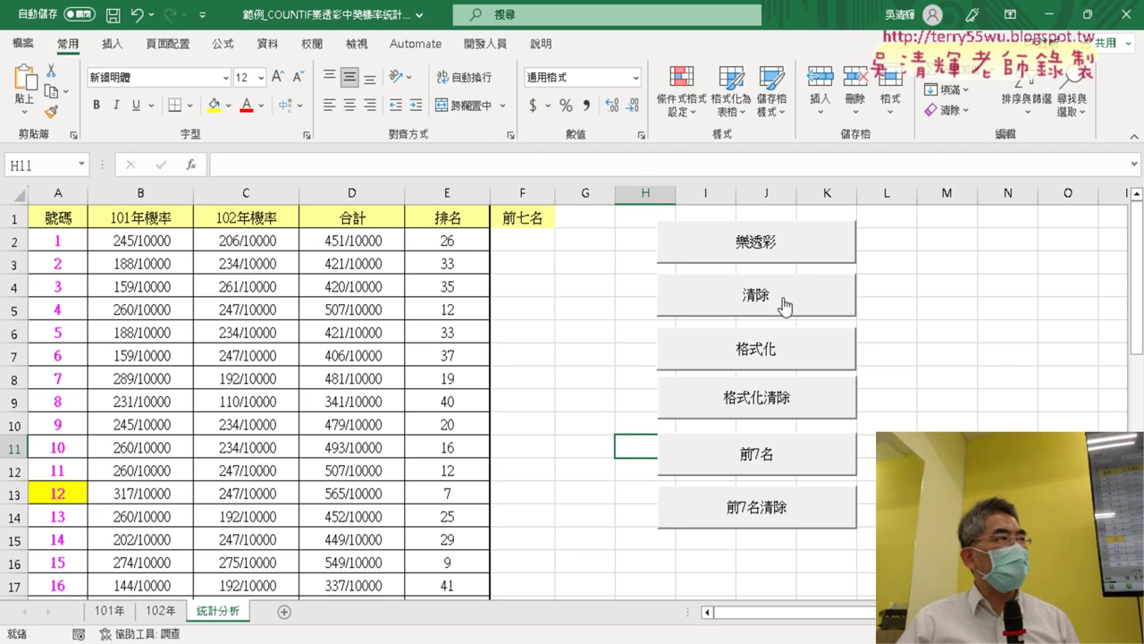
left_click(784, 307)
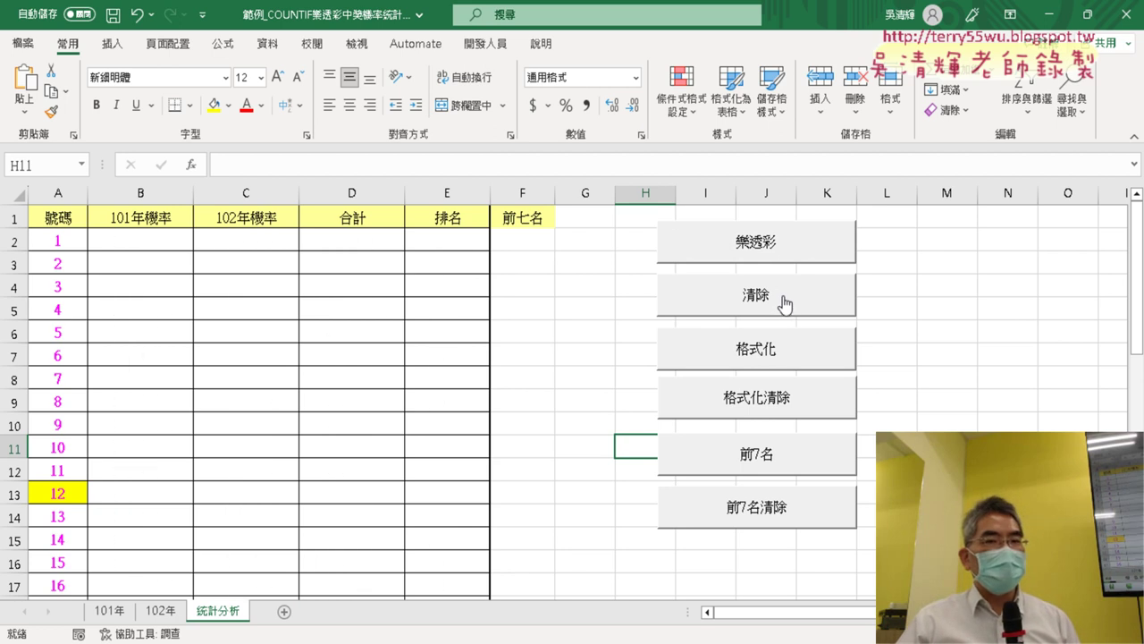
In the VBA editor, remove Module1 without exporting its code
left_click(486, 44)
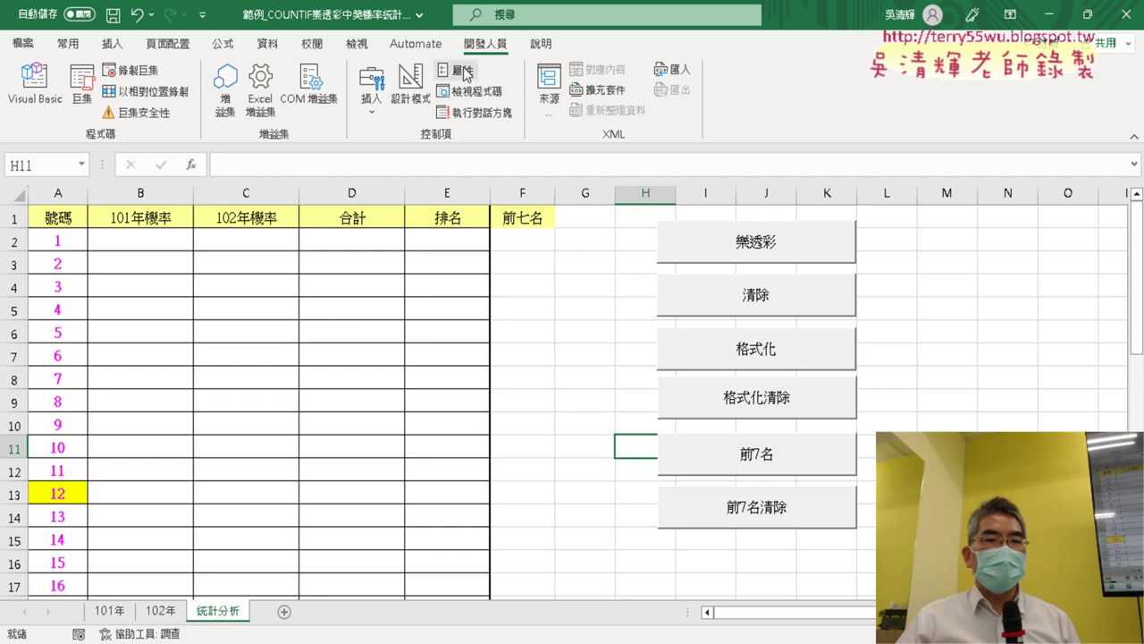
left_click(35, 100)
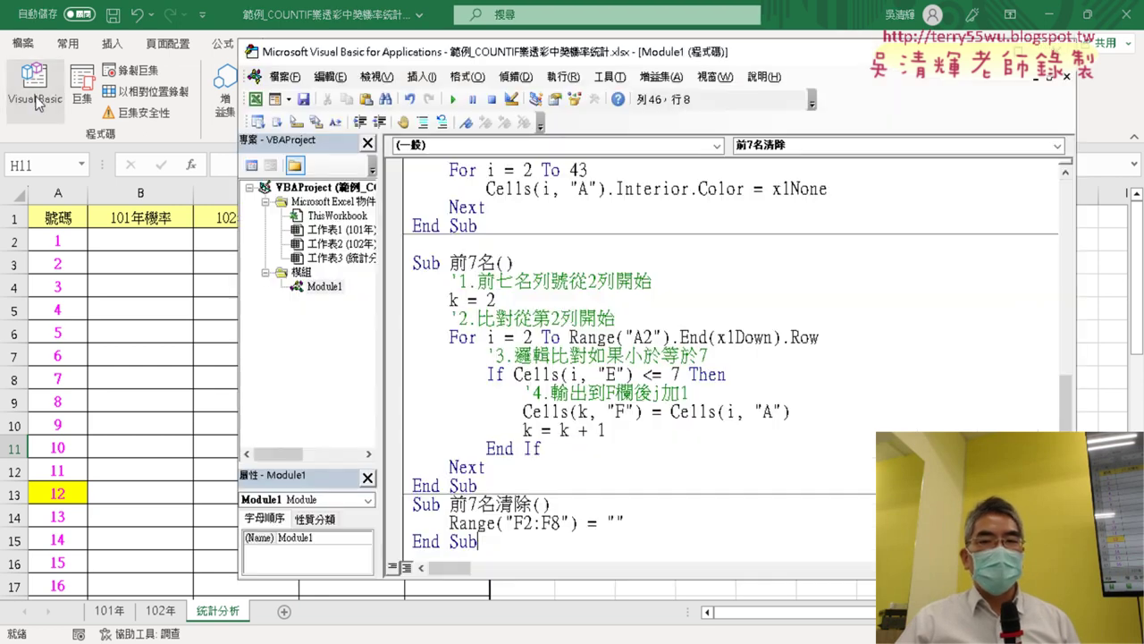
scroll(818, 311, "down", 1)
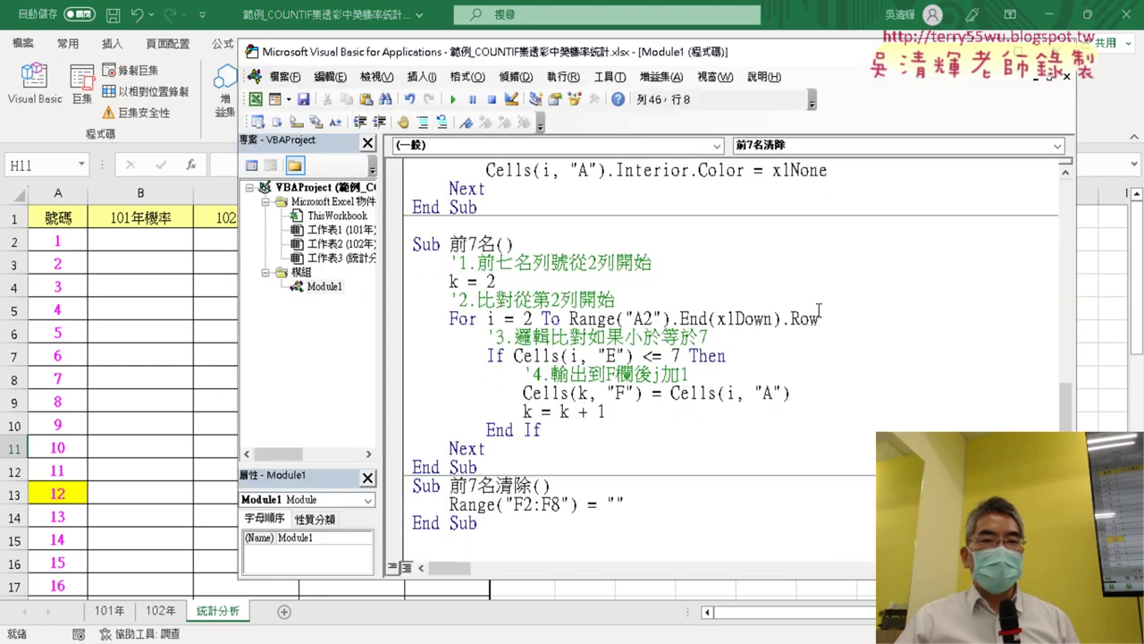
right_click(324, 287)
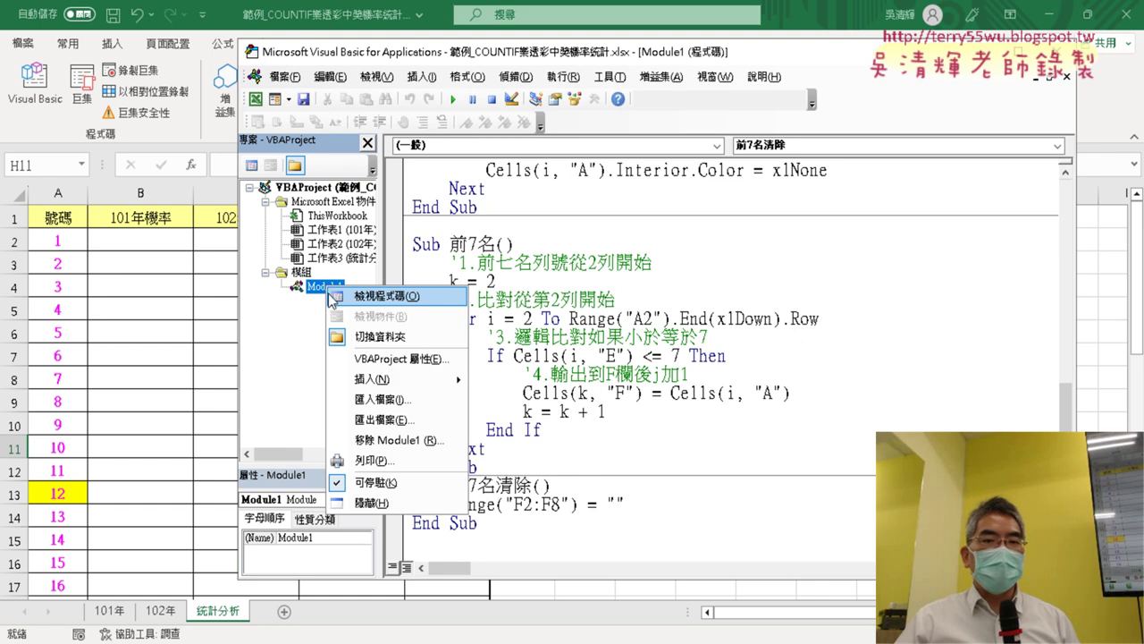
left_click(396, 440)
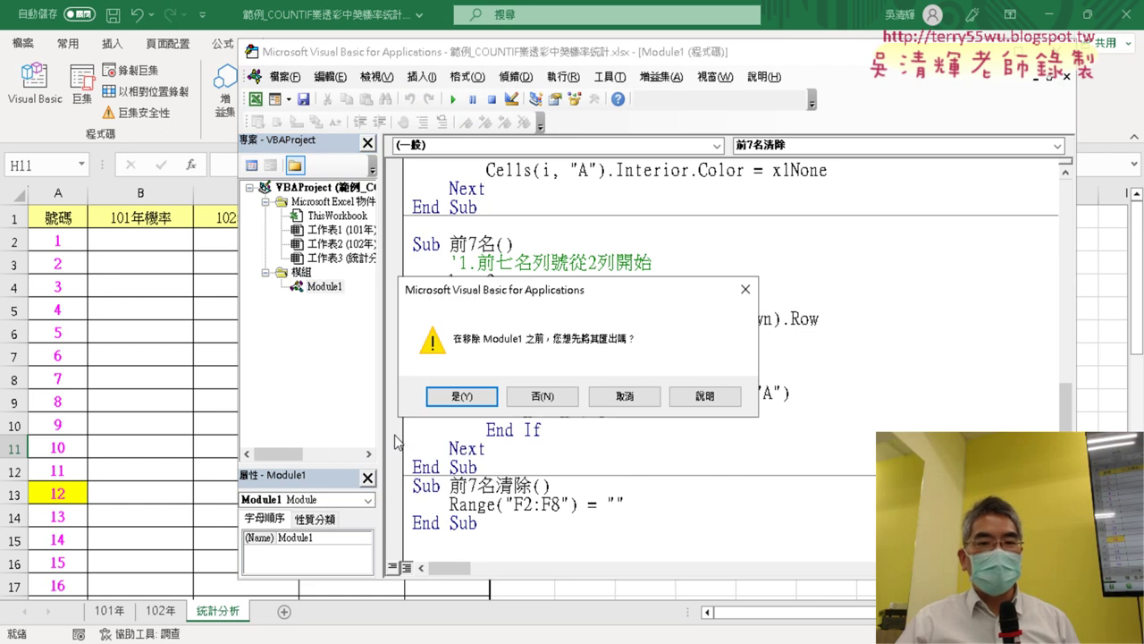
left_click(570, 404)
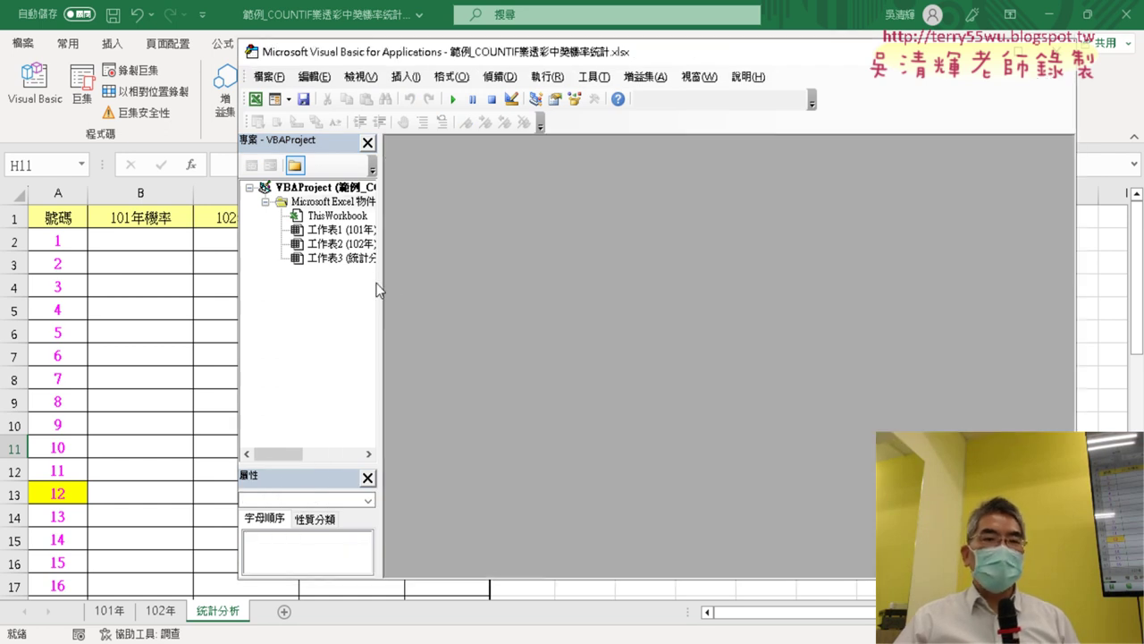
Insert a new empty module into the project and resize the editor to uncover the sheet's buttons
left_click_drag(381, 286, 433, 300)
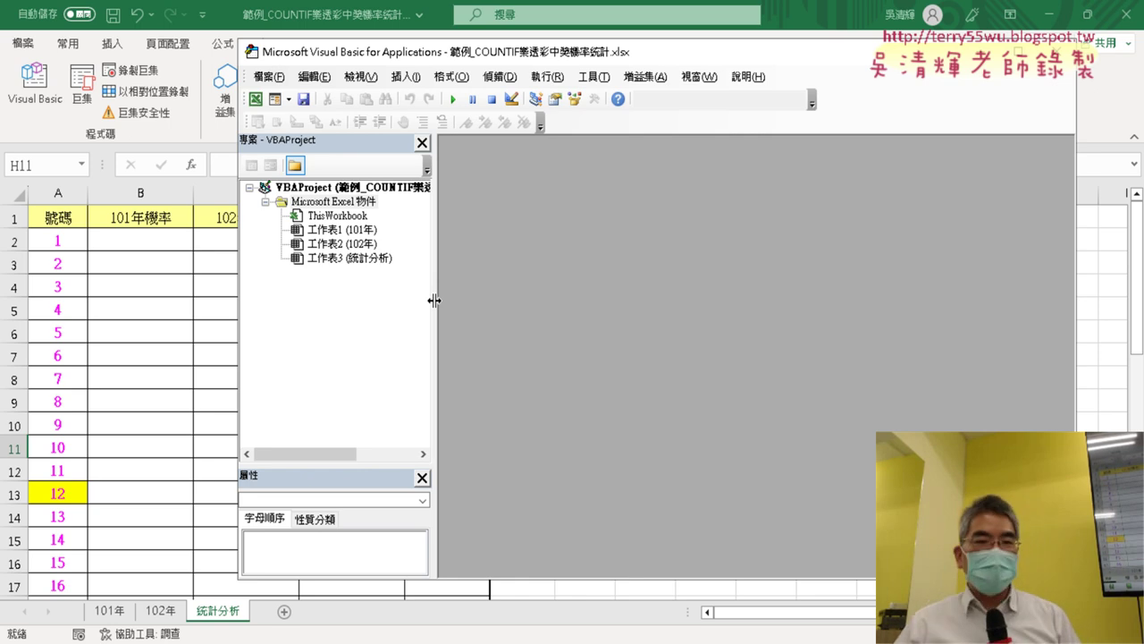
left_click_drag(405, 60, 335, 104)
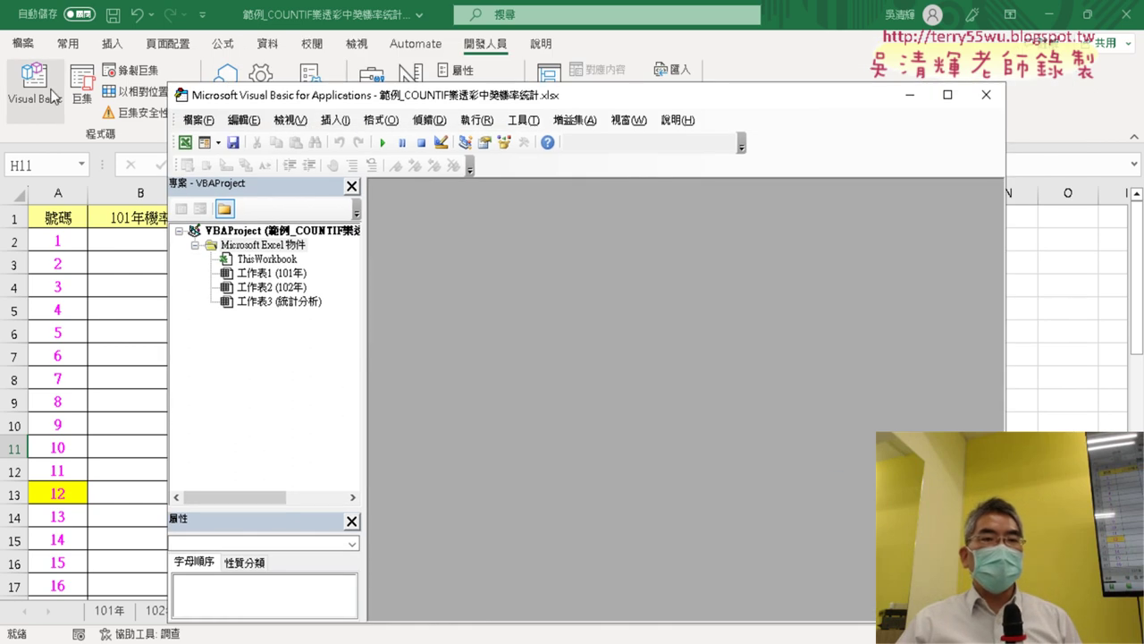
right_click(256, 289)
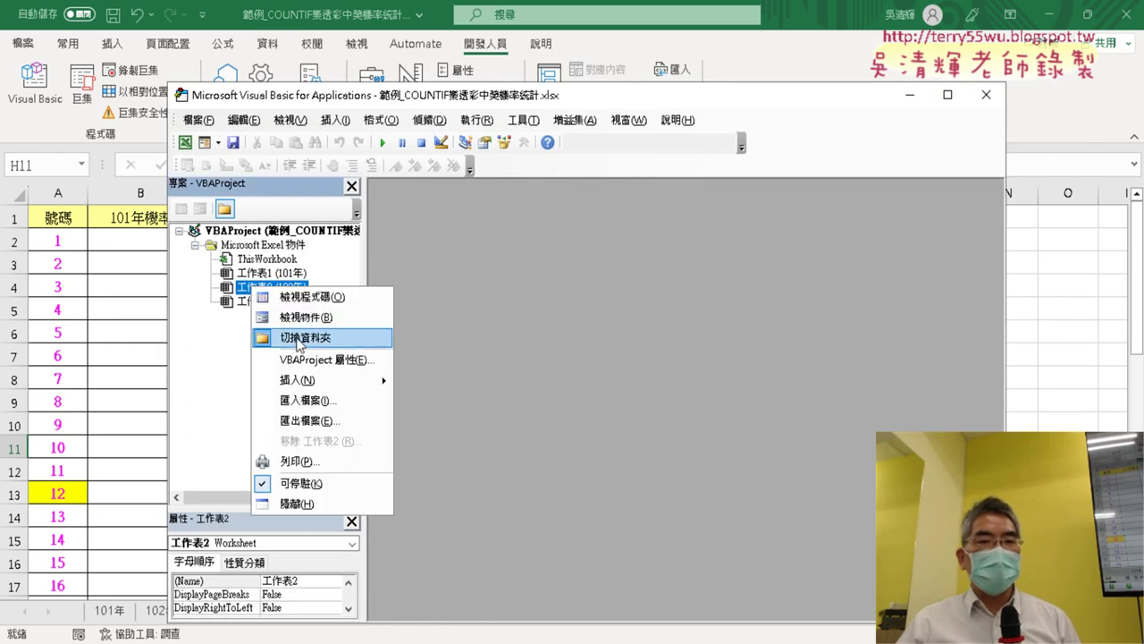
mouse_move(331, 384)
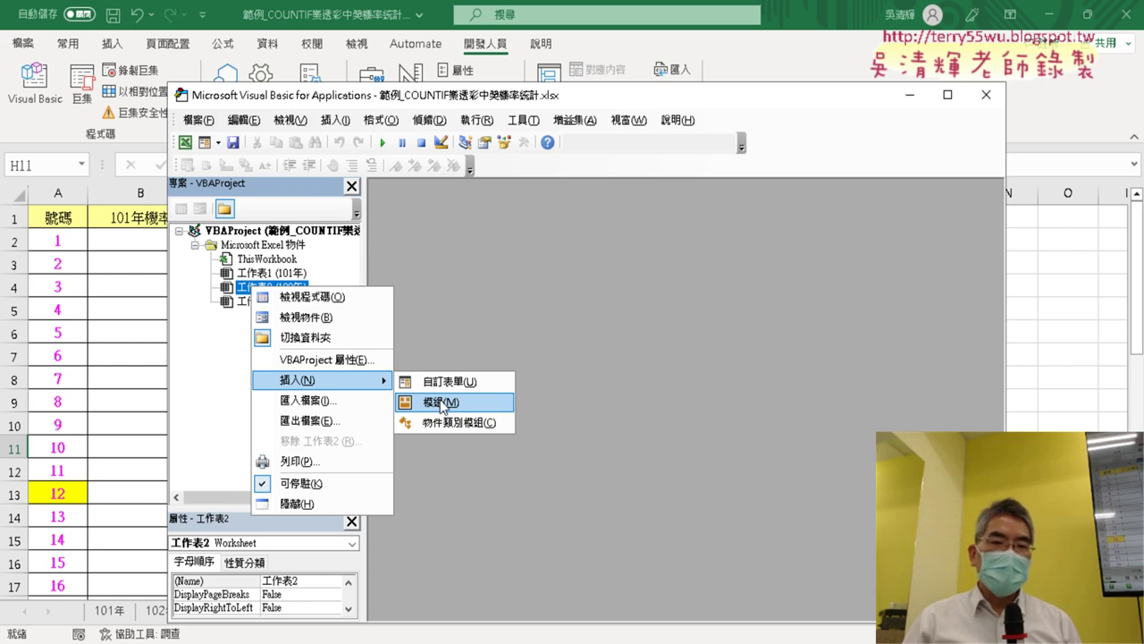
left_click(441, 403)
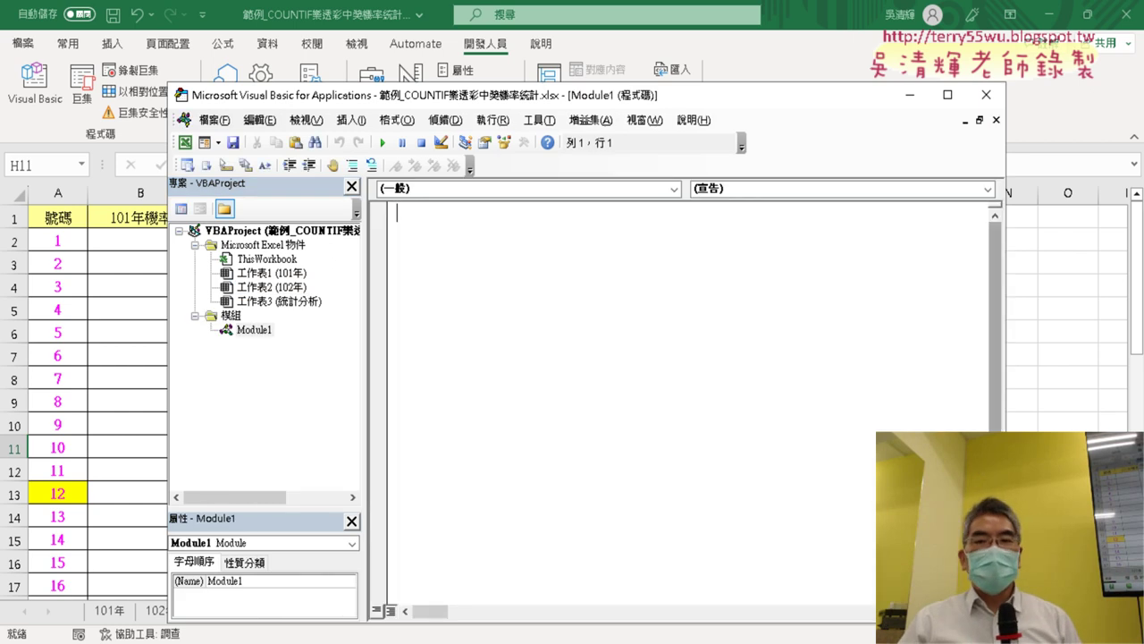
left_click_drag(1006, 268, 783, 268)
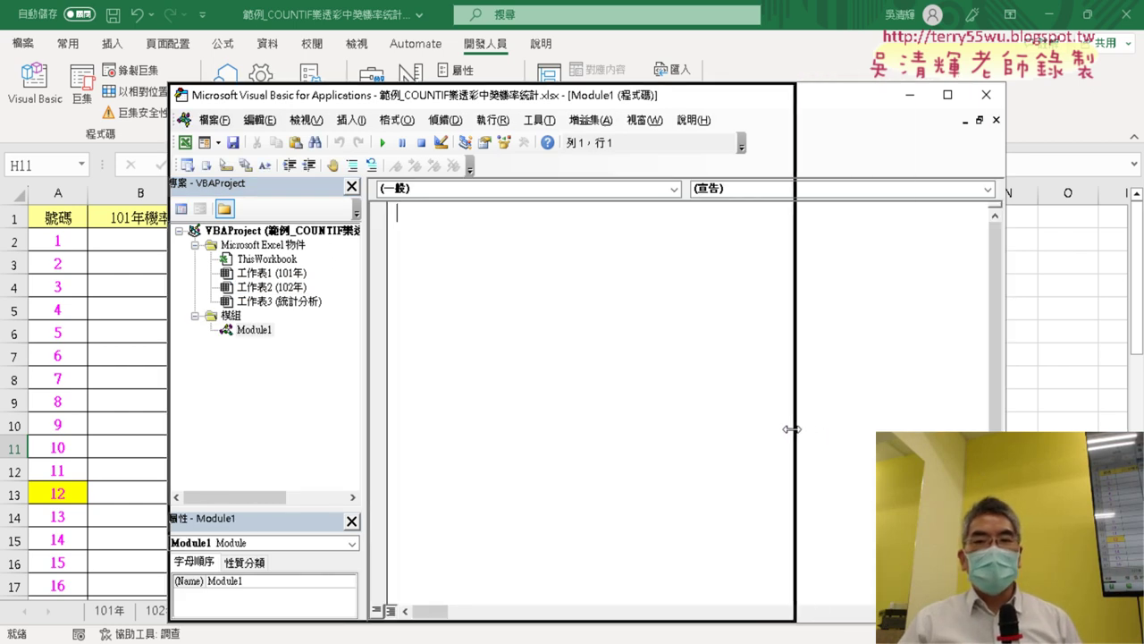
left_click_drag(590, 95, 486, 93)
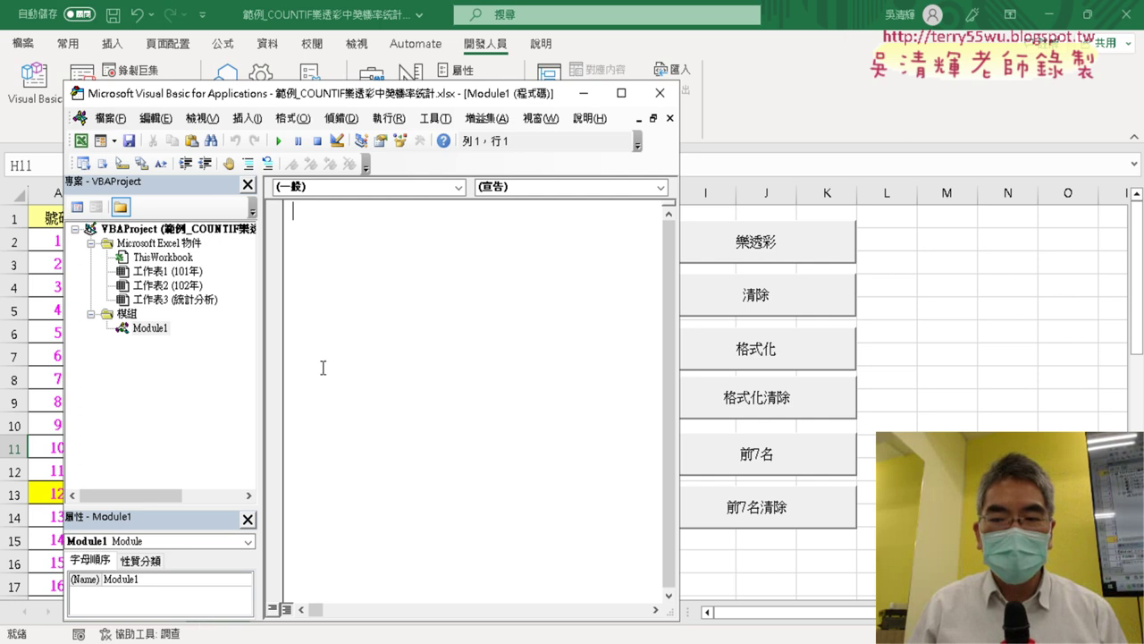
Declare Sub 樂透彩() in Module1, producing an empty procedure with End Sub
type("S")
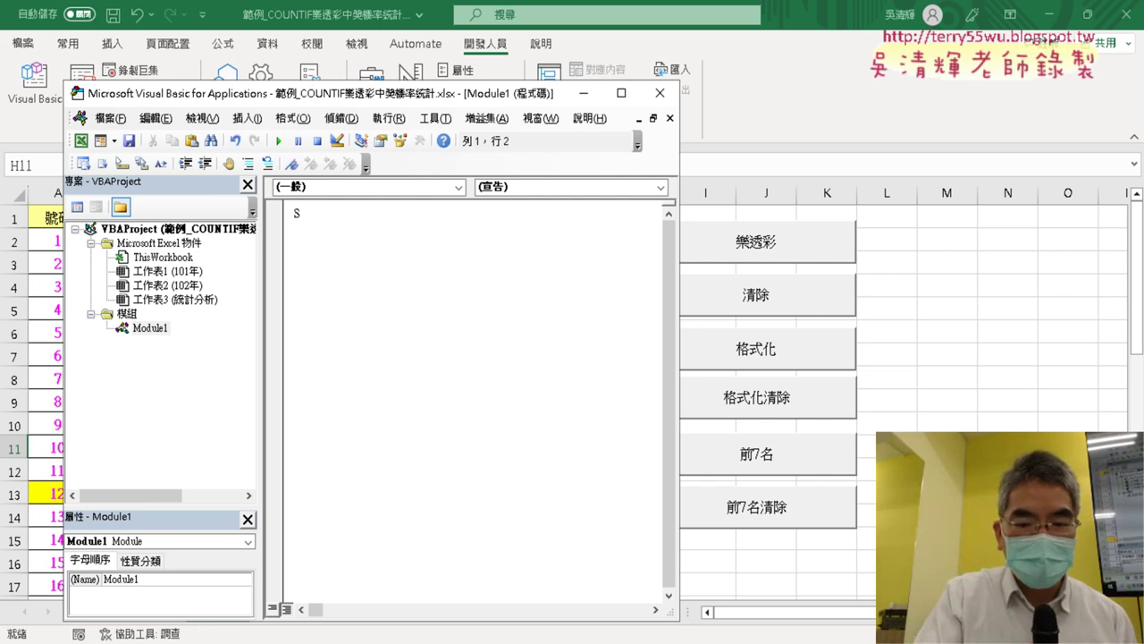
type("ub")
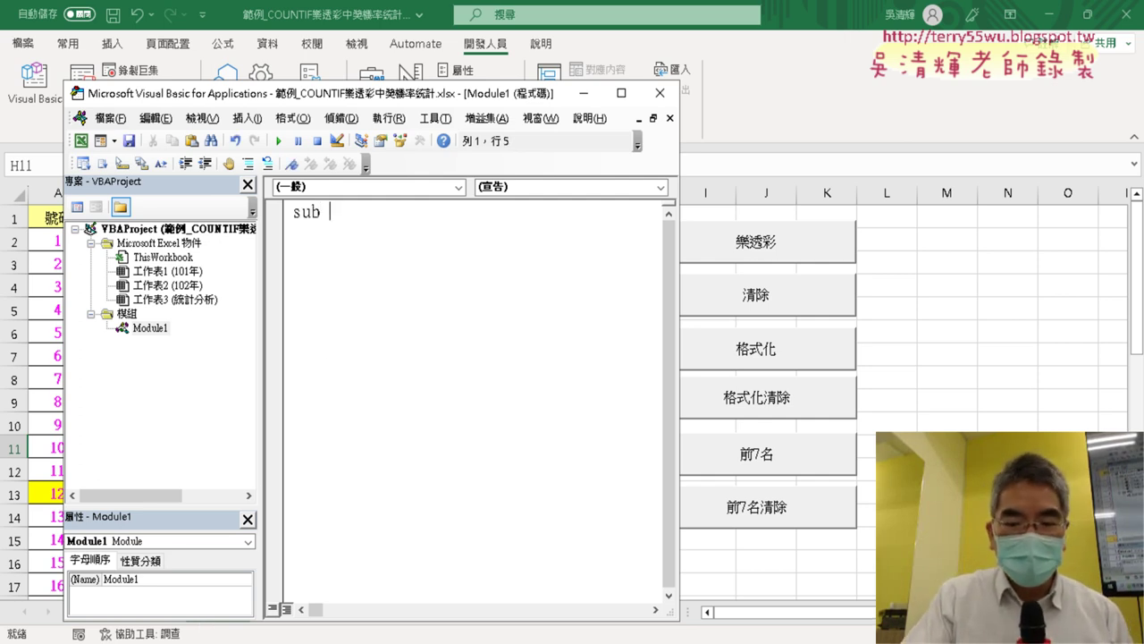
type(" 樂")
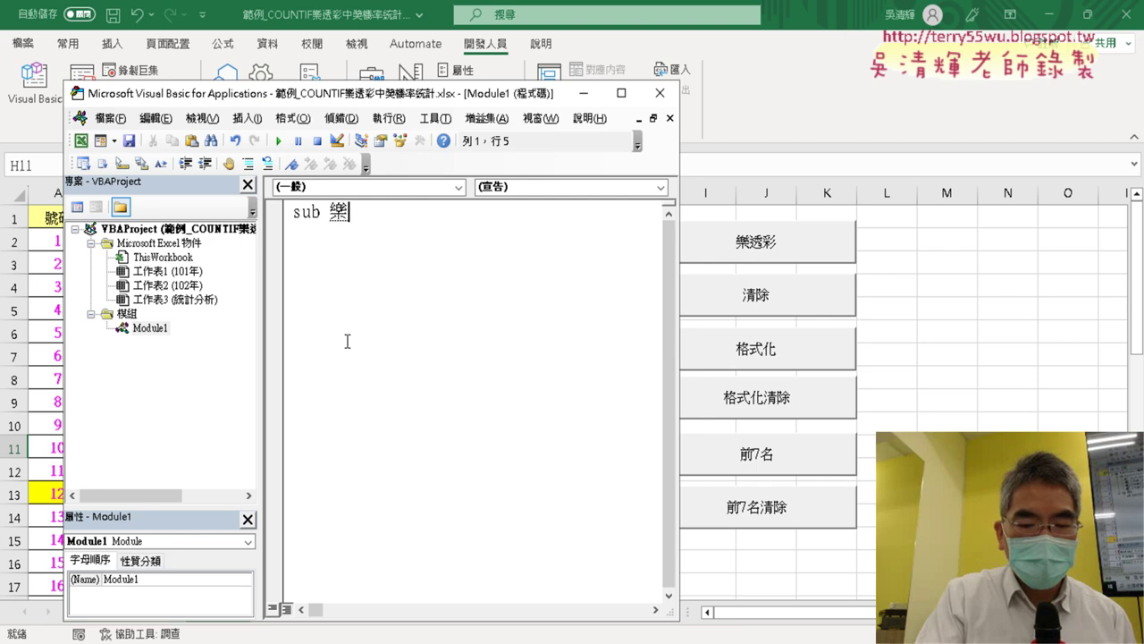
type("透ㄘㄞ")
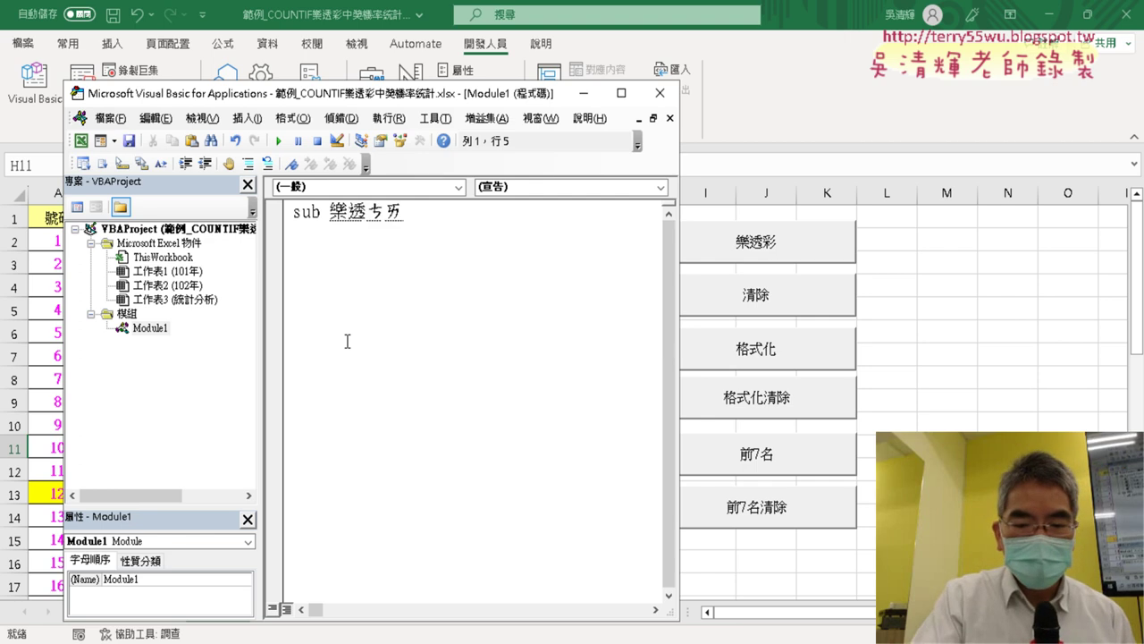
key("BackSpace")
key("BackSpace")
type("彩")
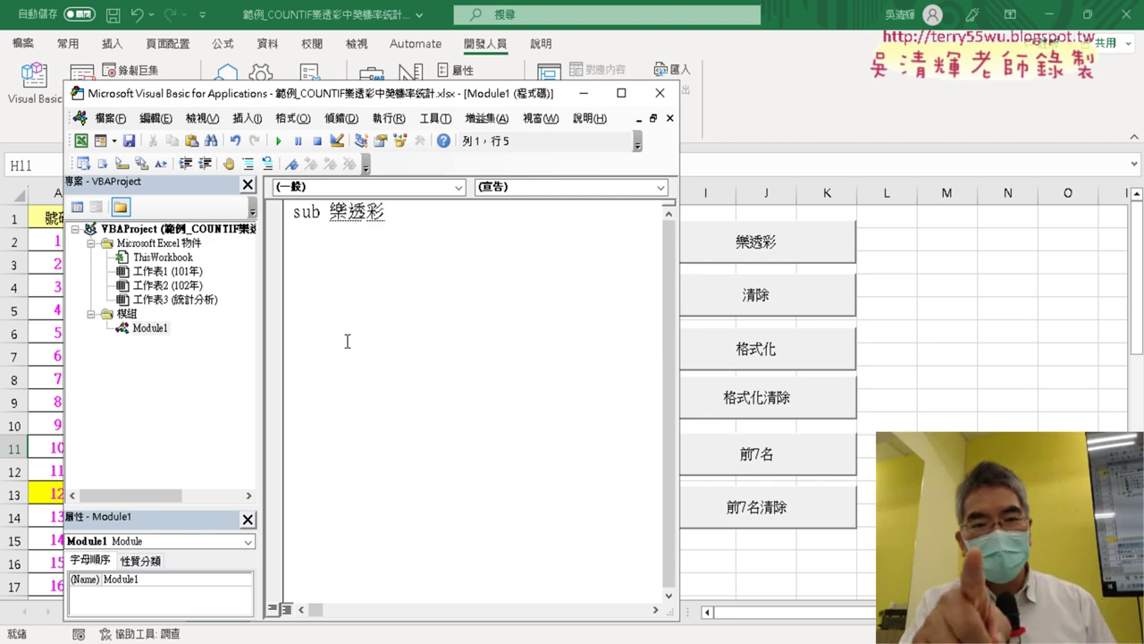
key("Return")
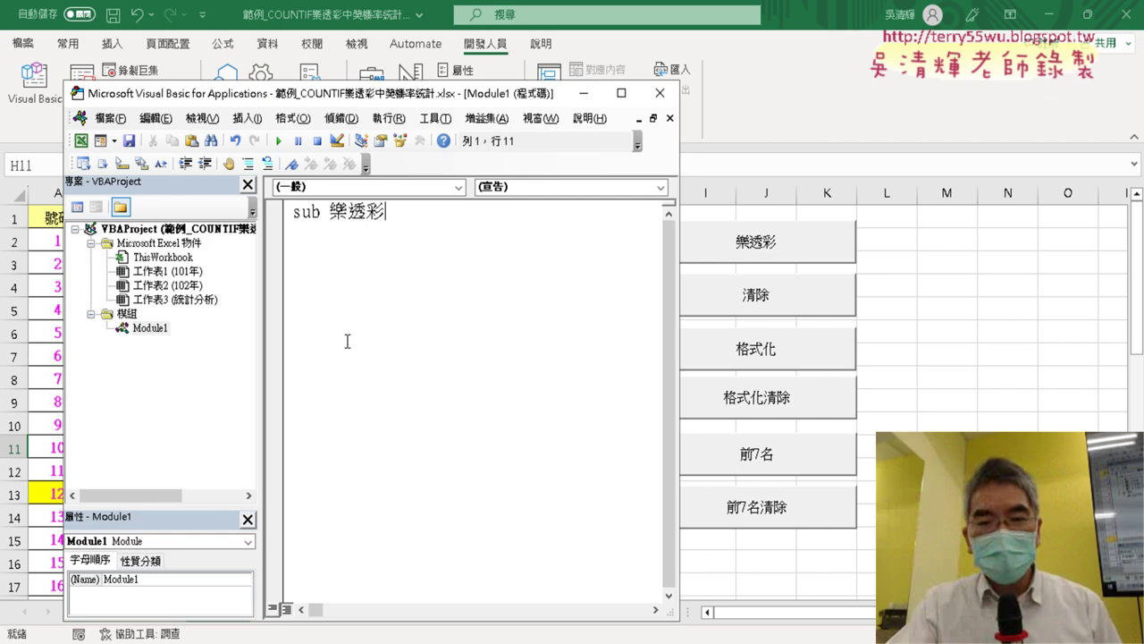
key("Return")
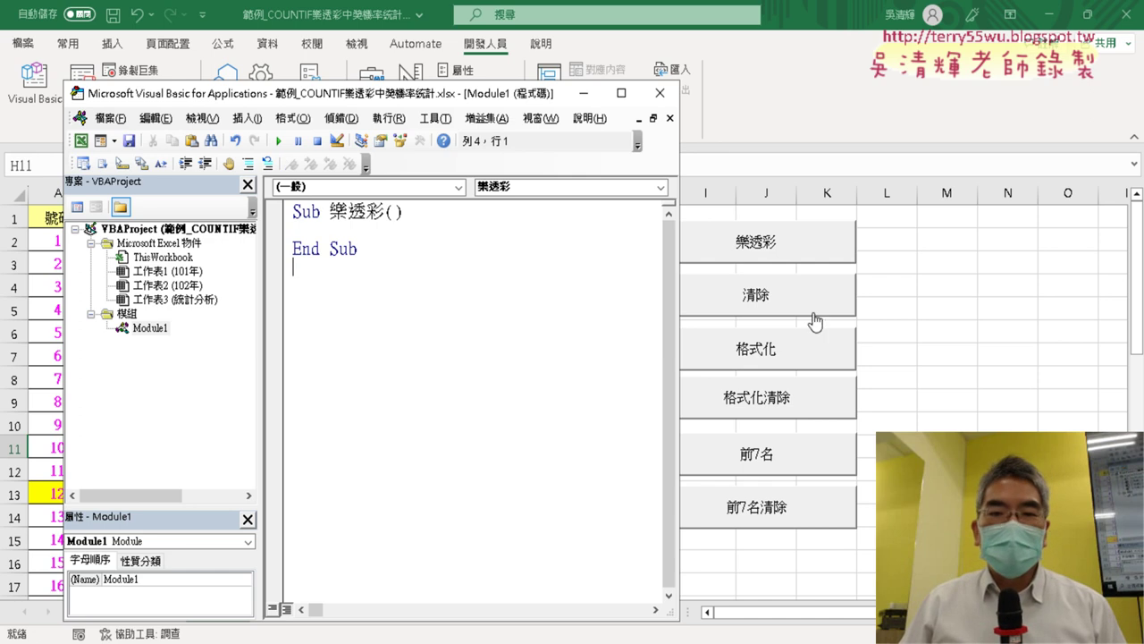
left_click_drag(427, 96, 824, 90)
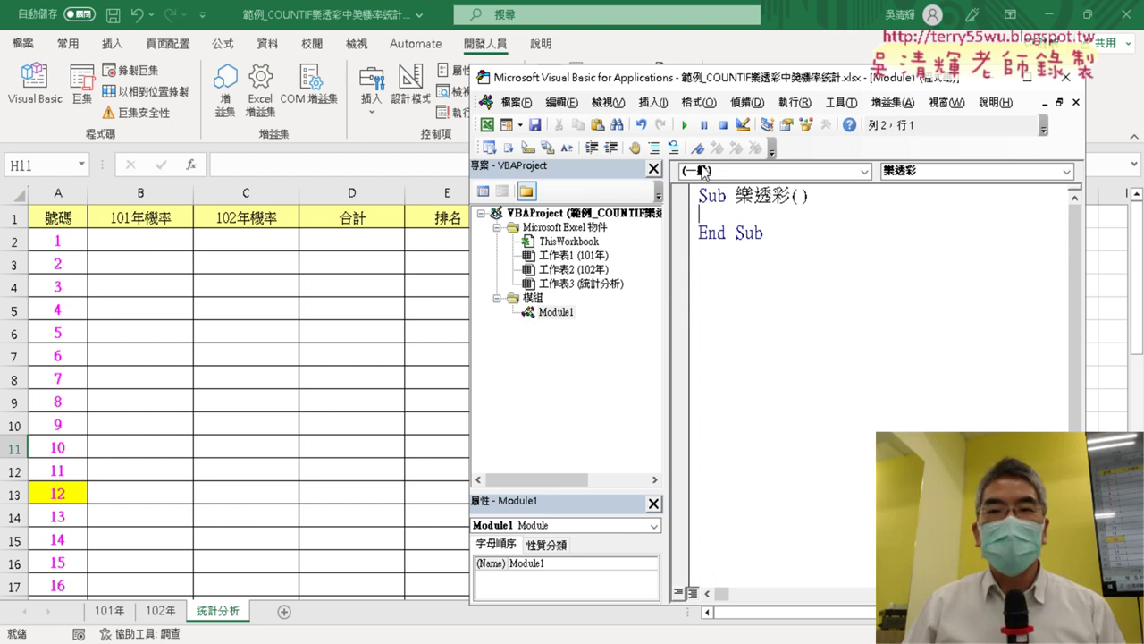
Copy the 樂透彩 sub from the Google Docs notes and select all code in Module1
key("alt+Tab")
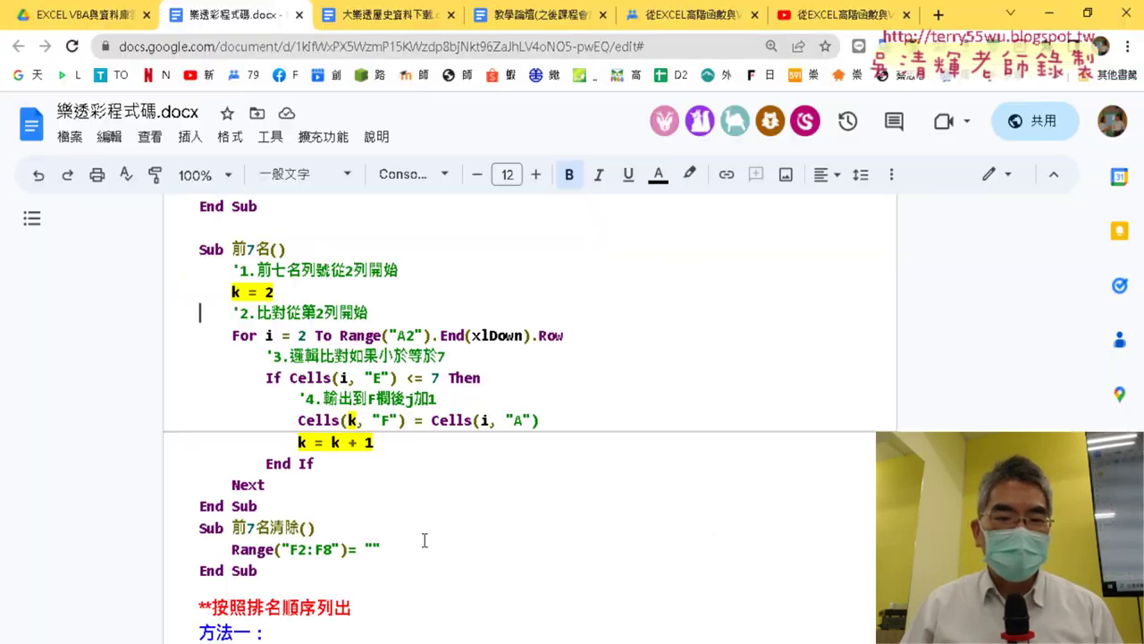
scroll(408, 435, "up", 5)
scroll(432, 432, "up", 3)
scroll(432, 431, "up", 1)
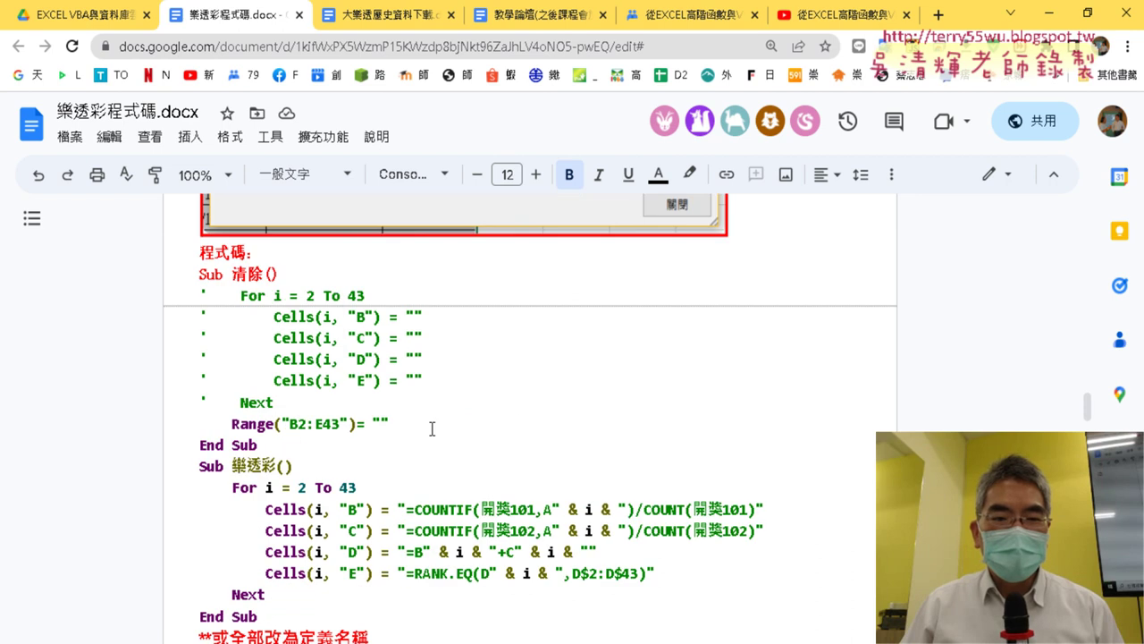
scroll(432, 432, "down", 2)
left_click_drag(258, 439, 187, 287)
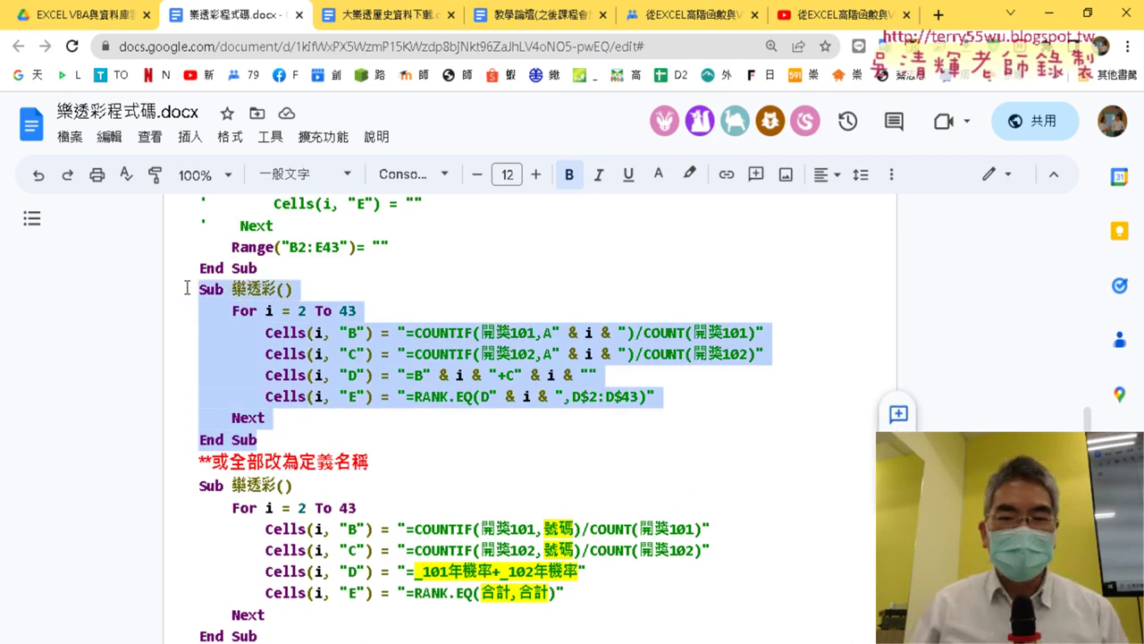
key("alt+Tab")
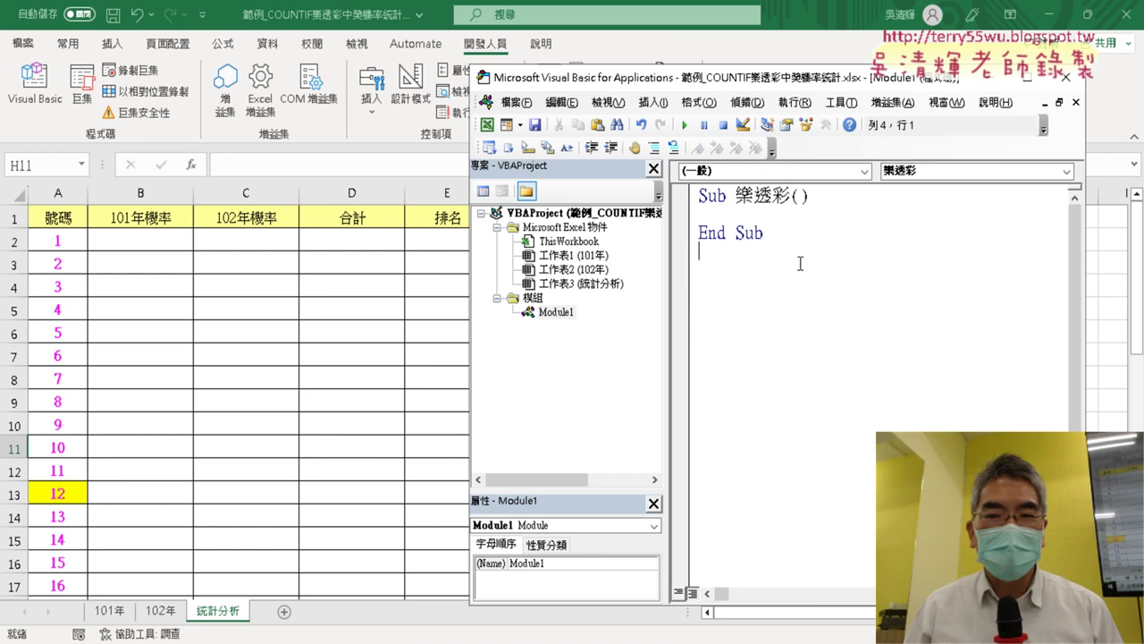
key("ctrl+a")
Paste the copied 樂透彩 code into Module1 and run it to fill columns B–E
key("ctrl+v")
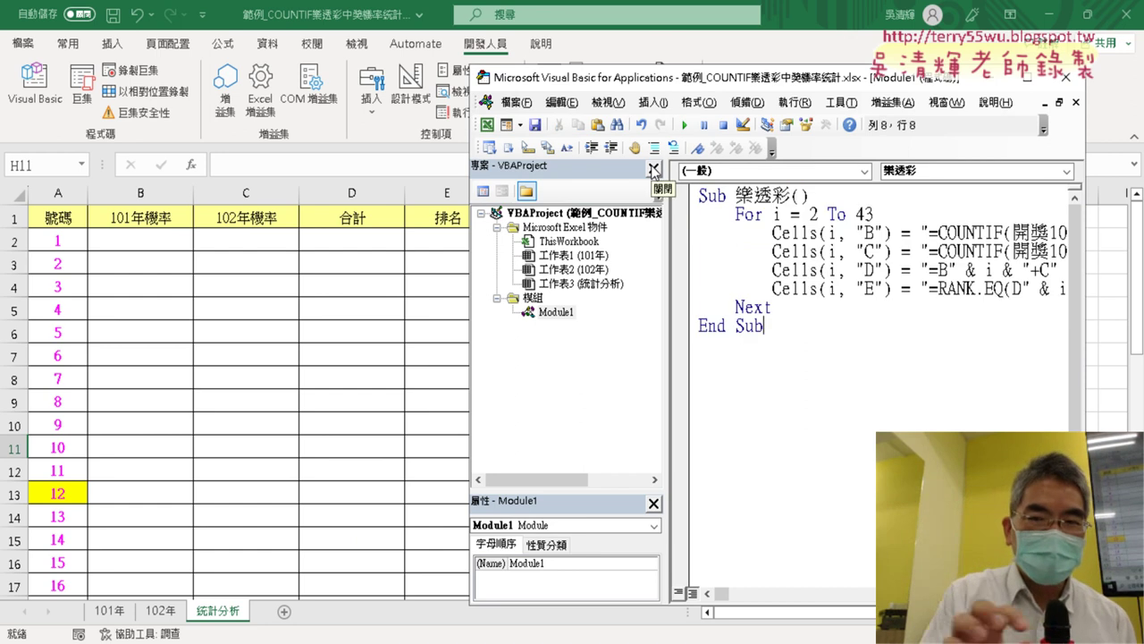
left_click(686, 125)
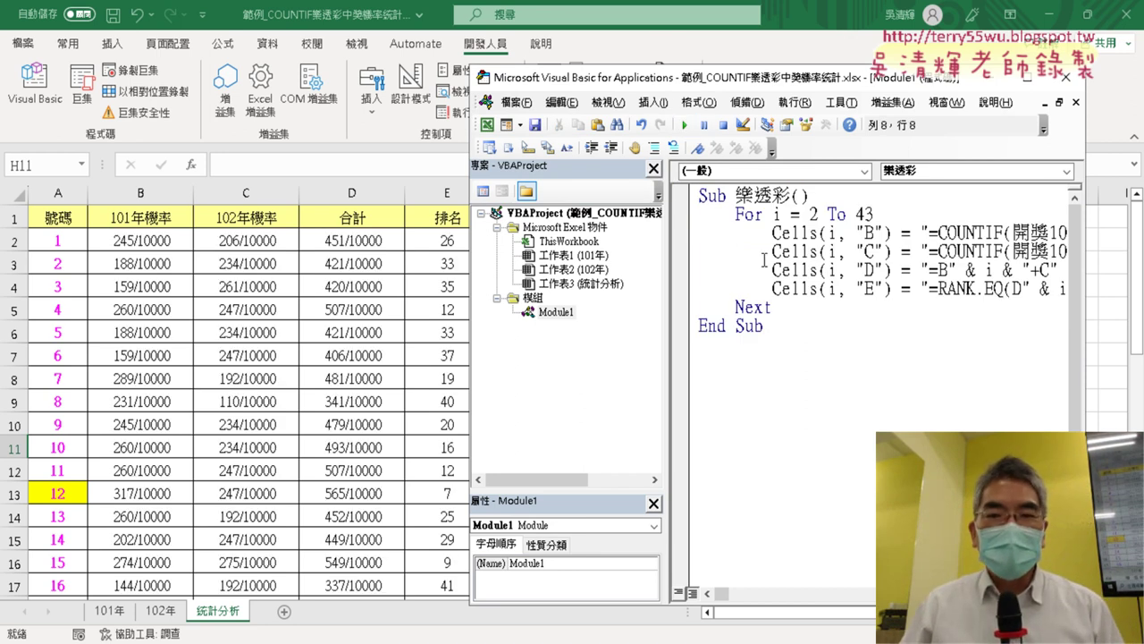
left_click_drag(791, 78, 519, 65)
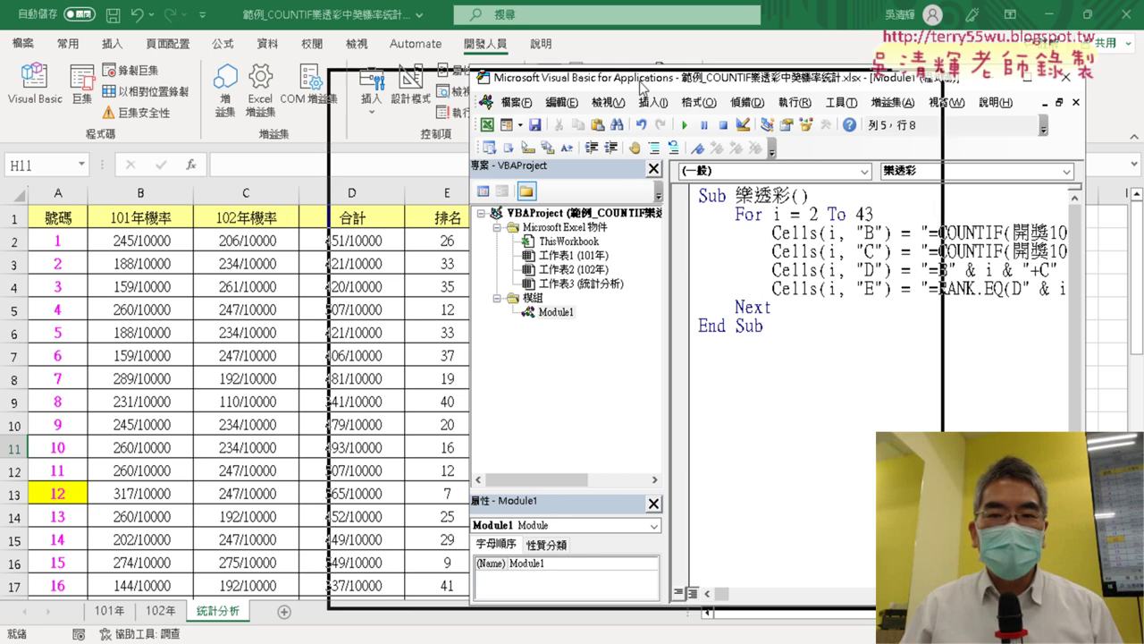
Delete the For…Next loop, leaving Sub 樂透彩() empty
left_click_drag(812, 253, 994, 254)
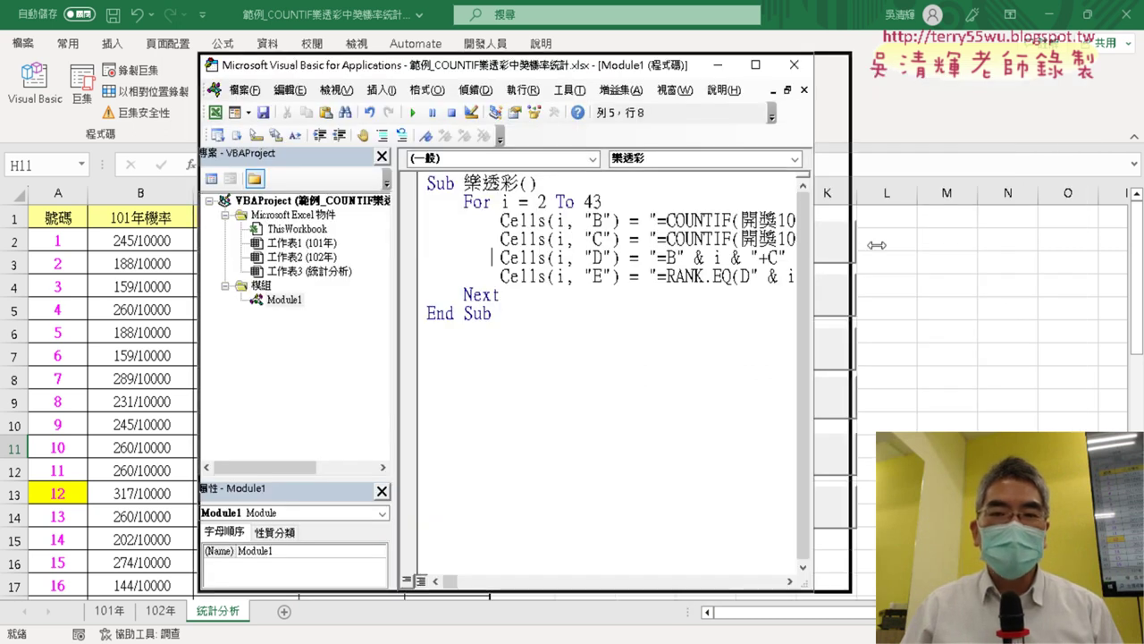
left_click_drag(502, 294, 417, 207)
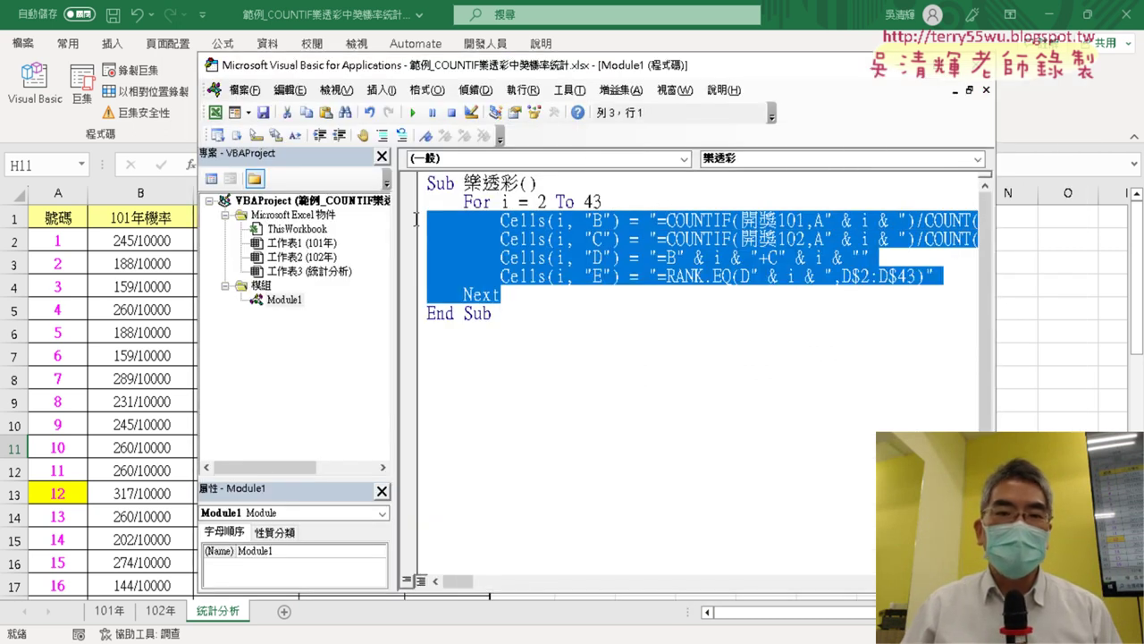
key("Delete")
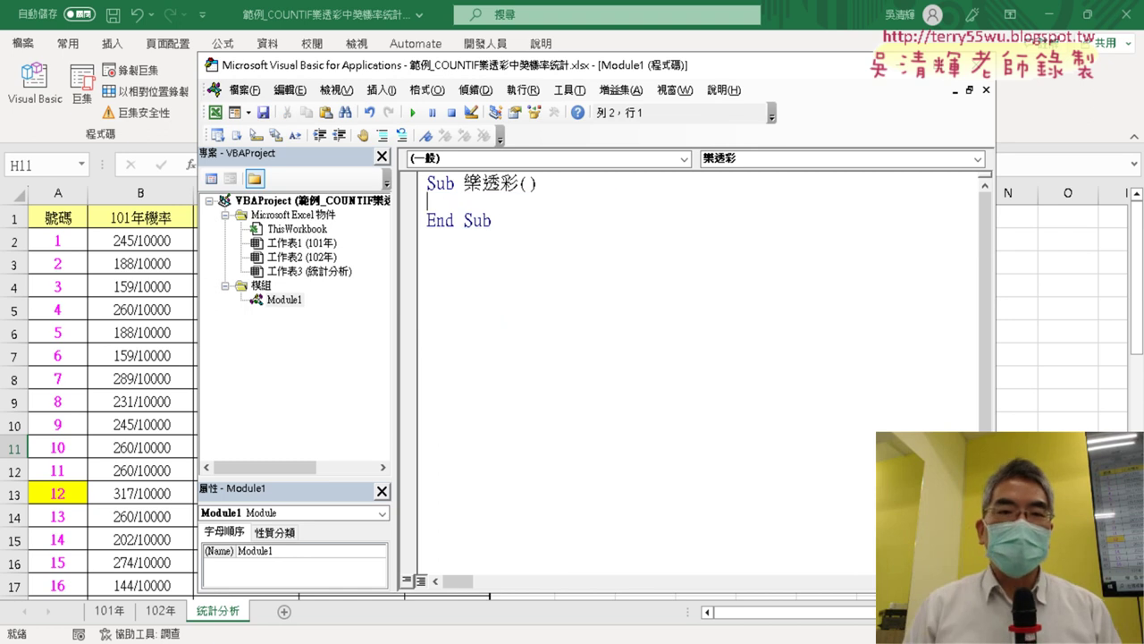
key("Tab")
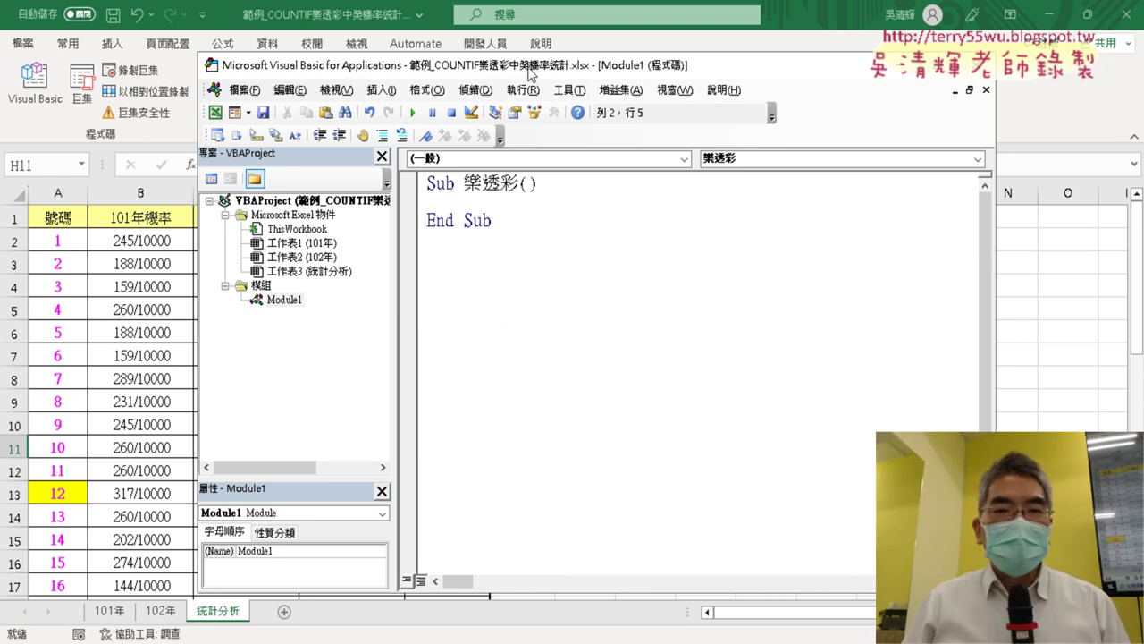
left_click_drag(530, 73, 666, 75)
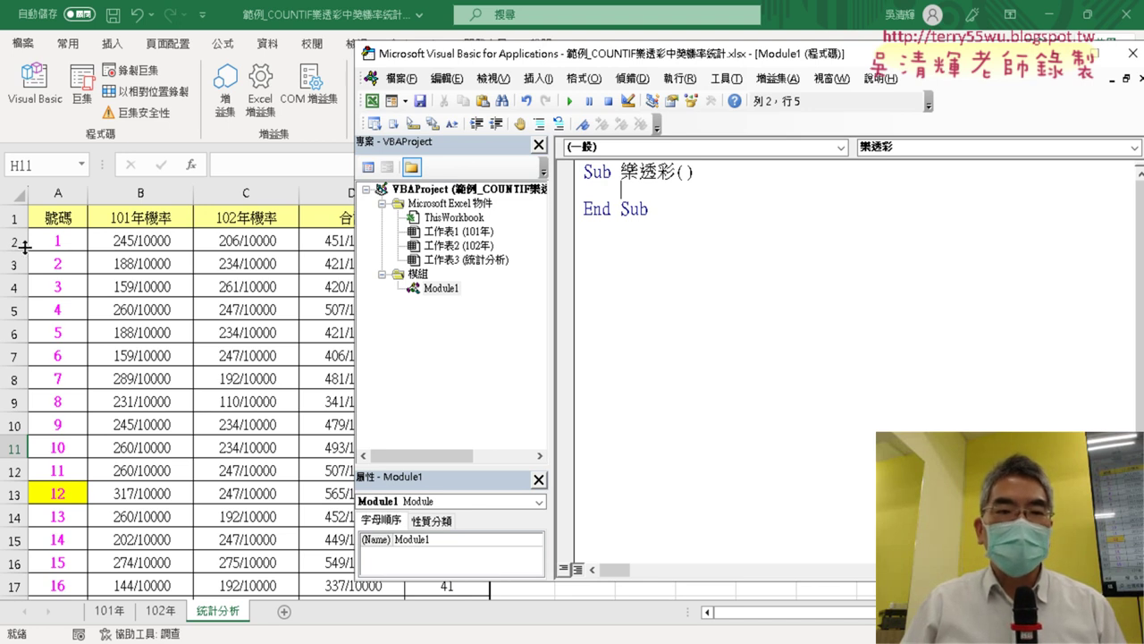
left_click(54, 240)
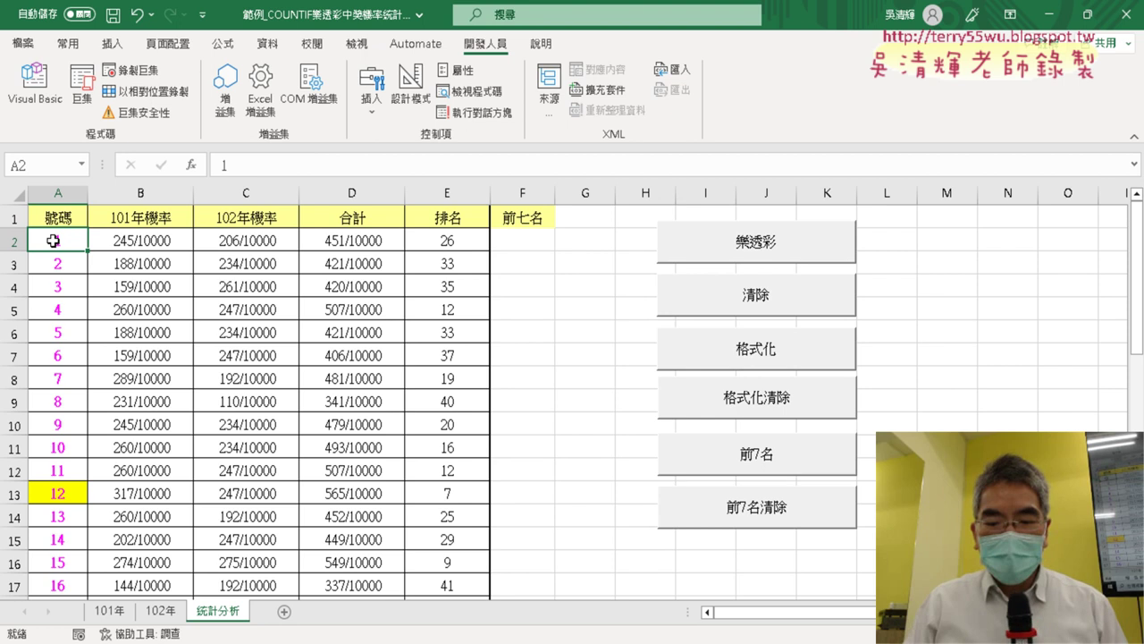
key("ctrl+Down")
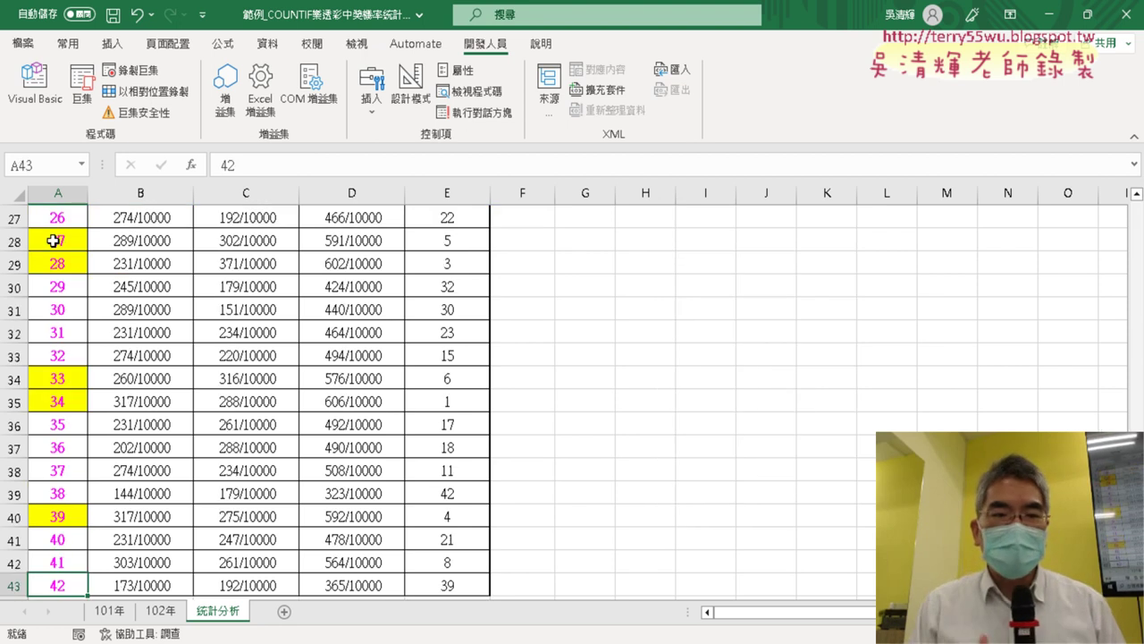
Add an empty For i = 2 To 43 … Next loop to Sub 樂透彩, then return to the sheet
left_click(34, 89)
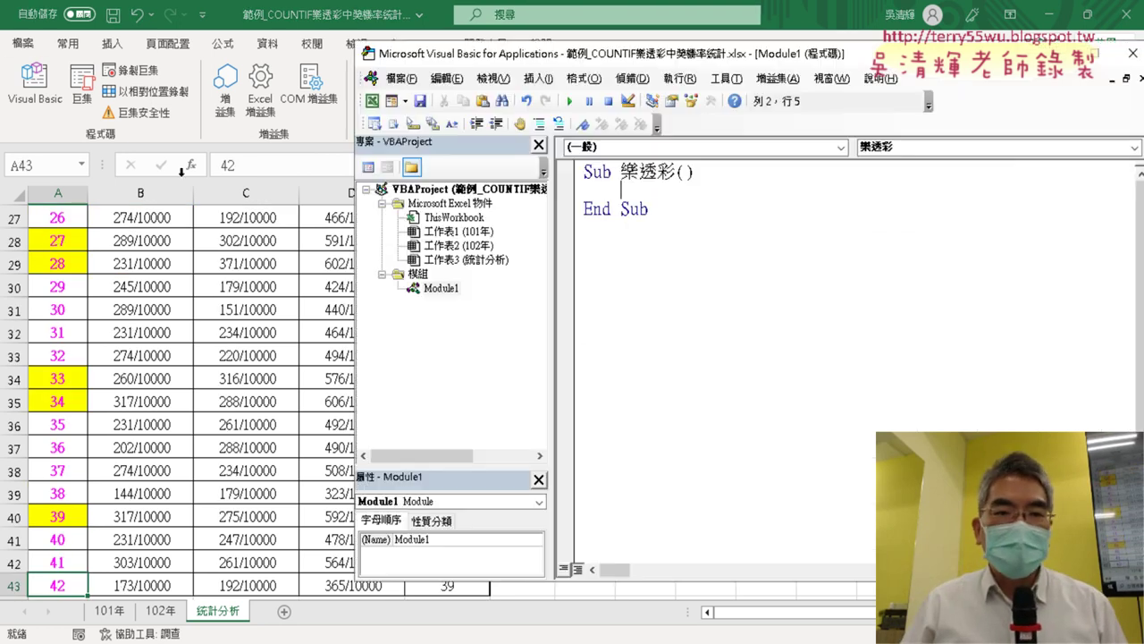
type("f")
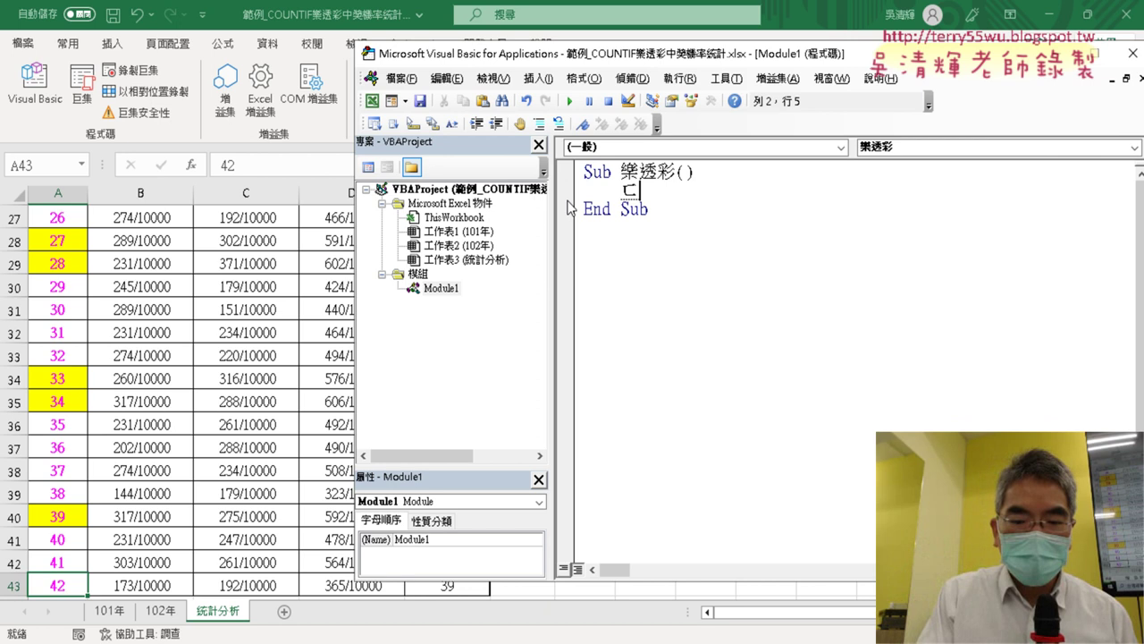
type("or ")
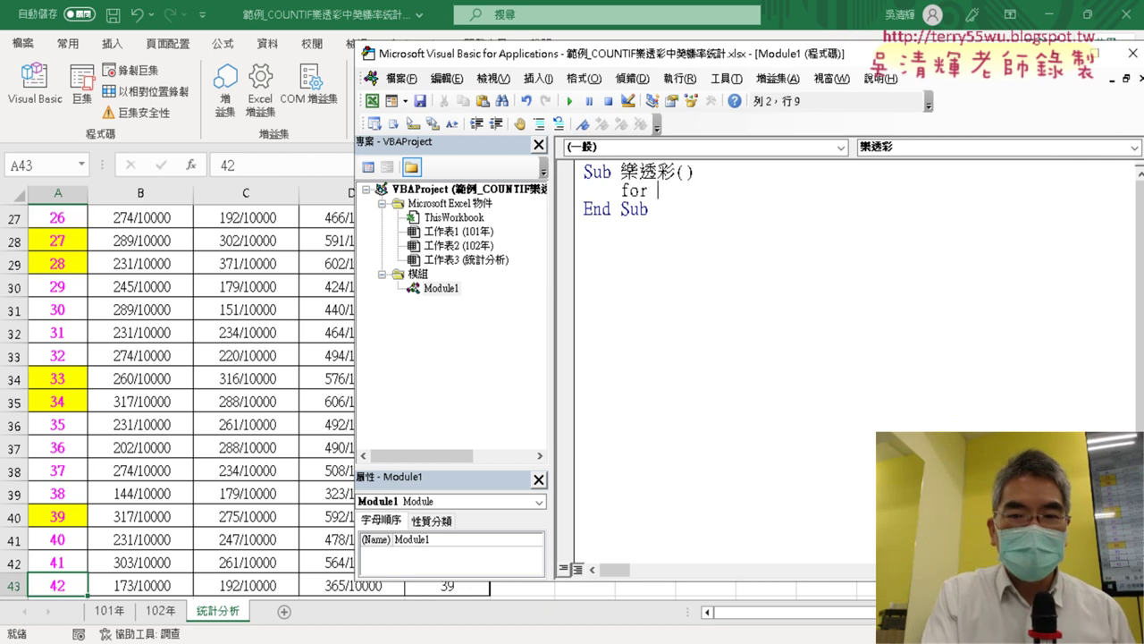
type("i=")
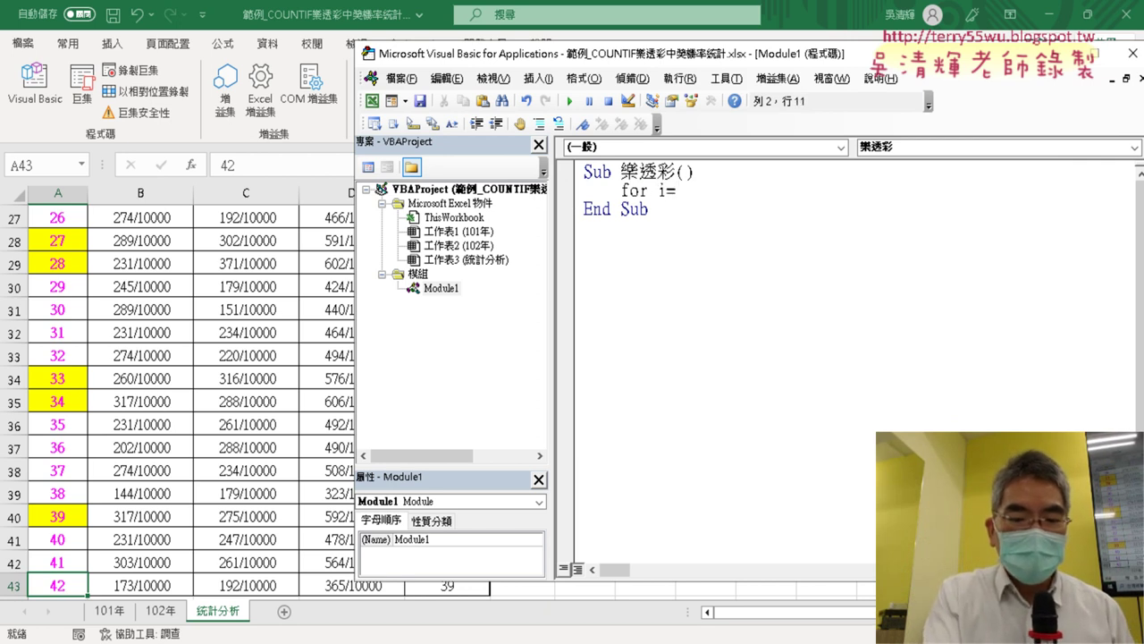
type("2 t")
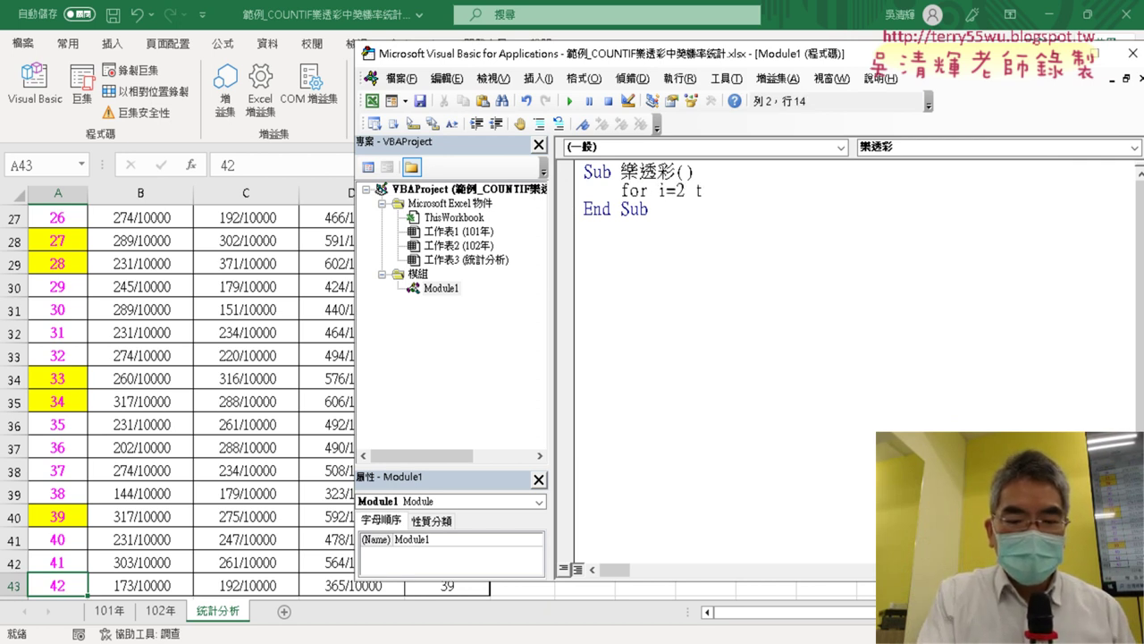
type("o 43")
key("Return")
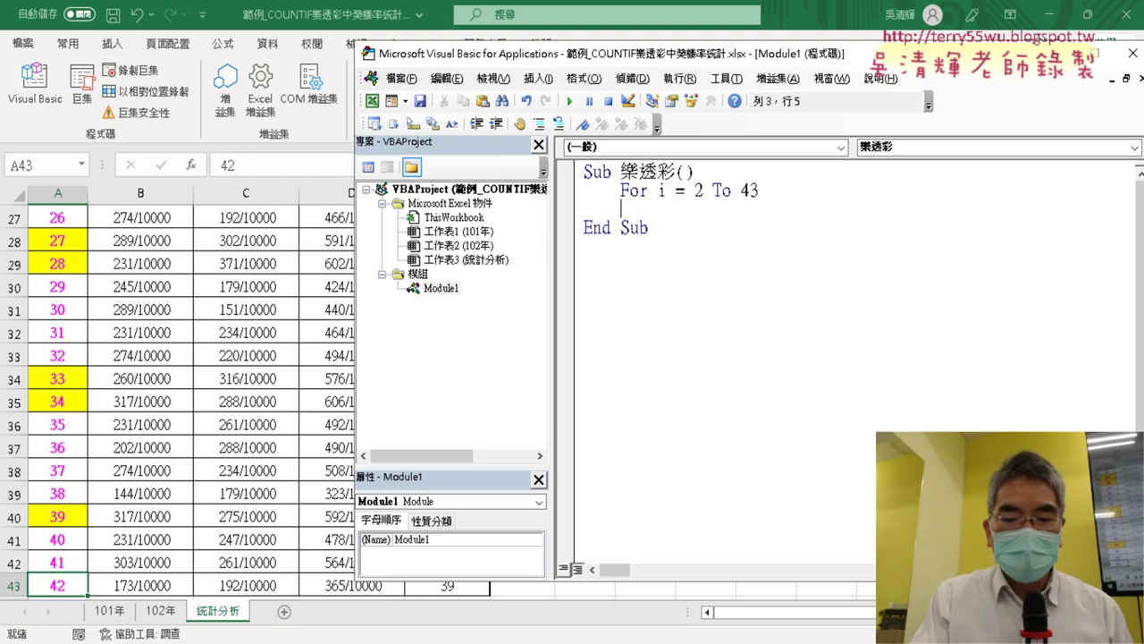
key("Return")
type("next")
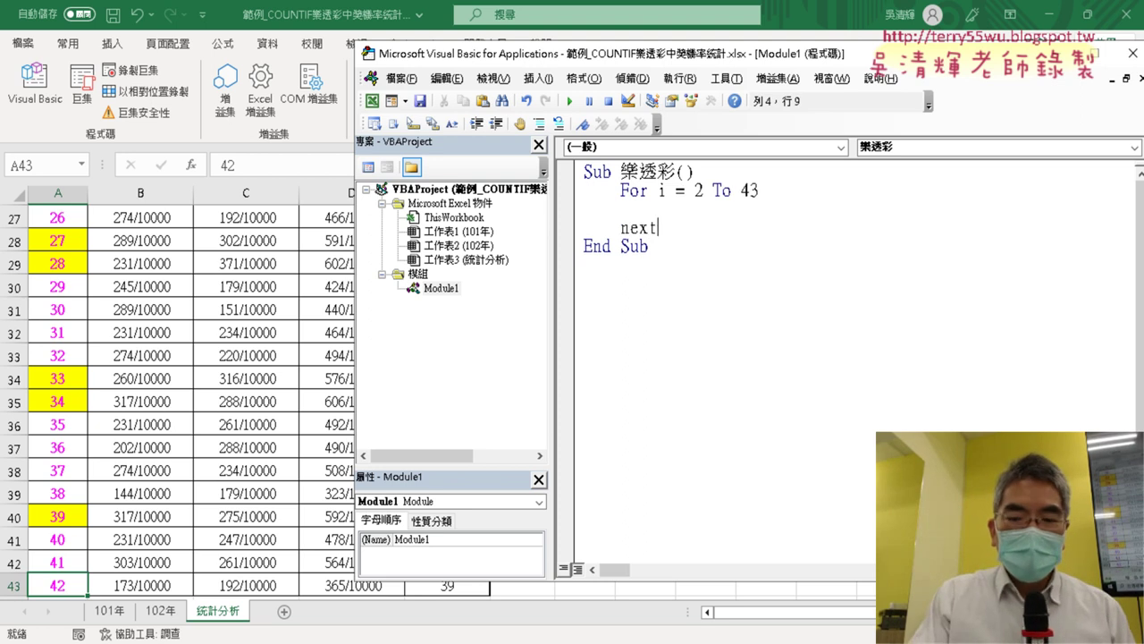
key("Up")
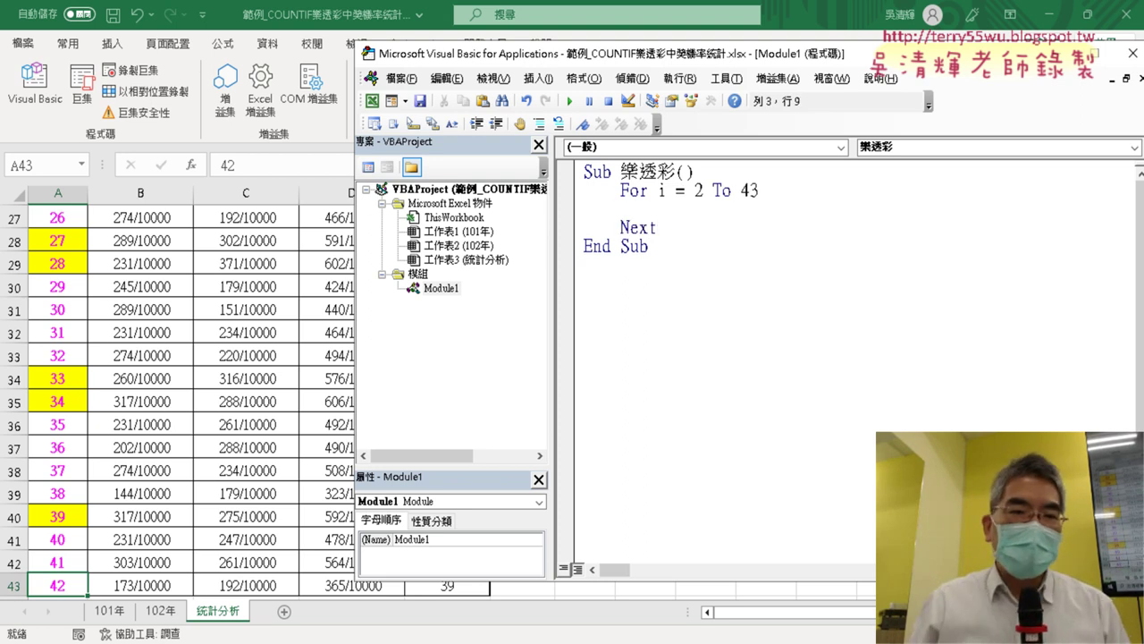
left_click(134, 286)
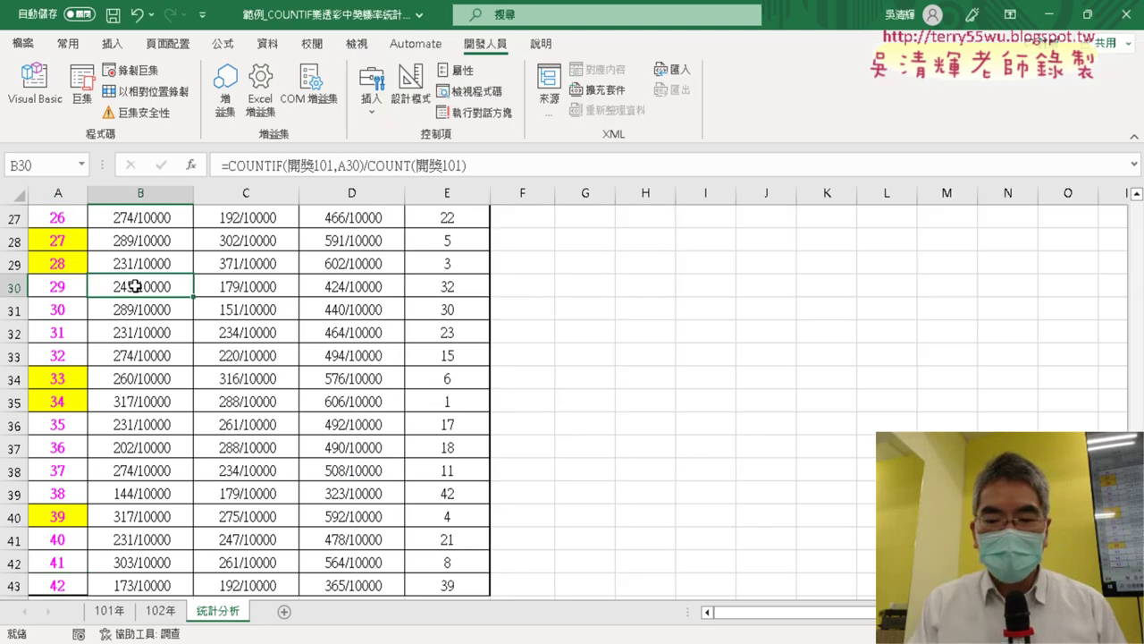
Review the COUNTIF formulas in B2:E2 at the top of the sheet, then reopen the VBA editor
key("ctrl+Up")
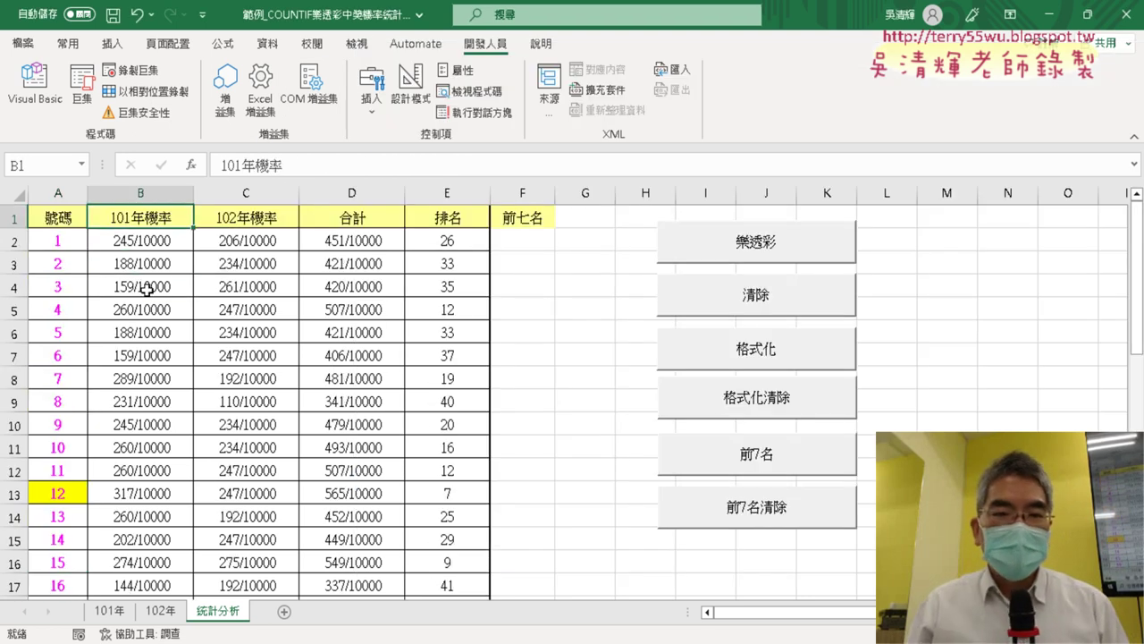
left_click(150, 249)
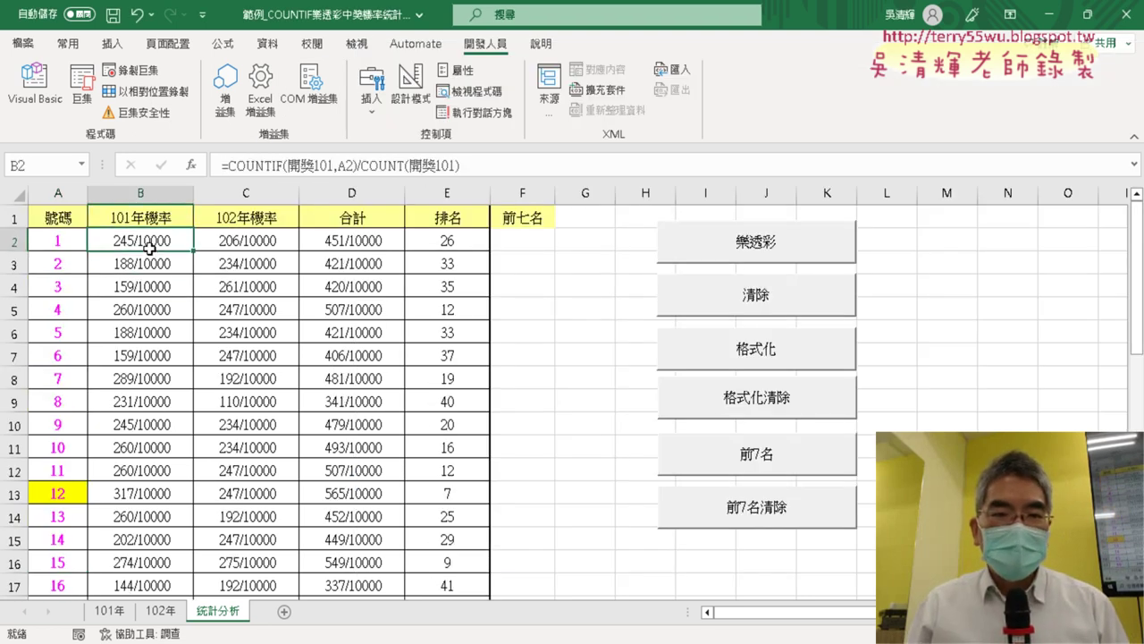
left_click_drag(149, 250, 441, 238)
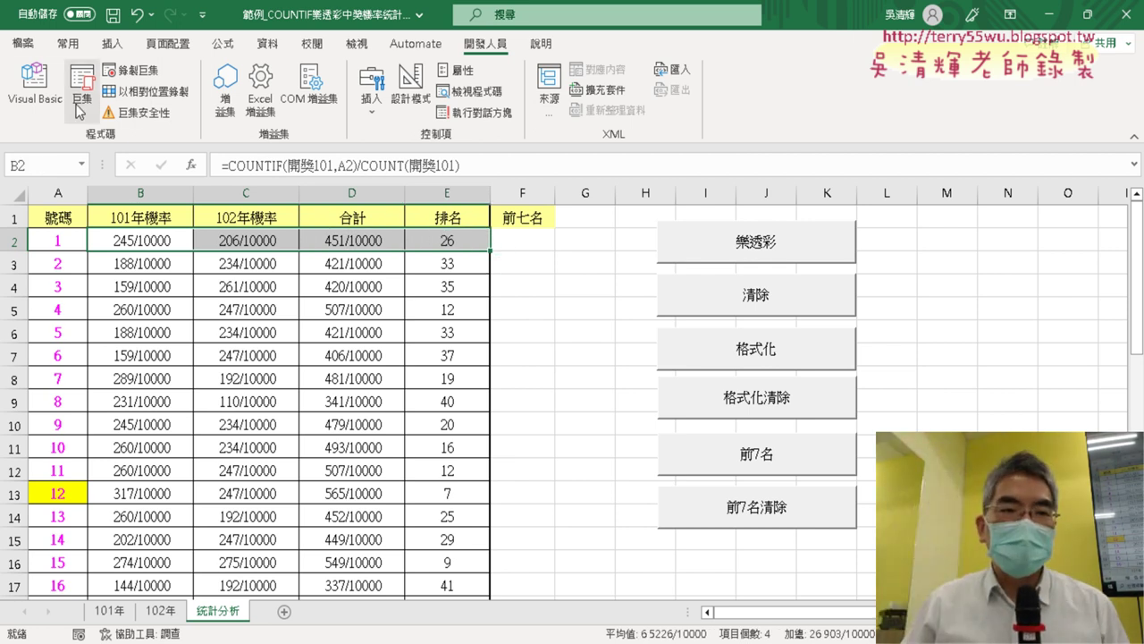
left_click(36, 85)
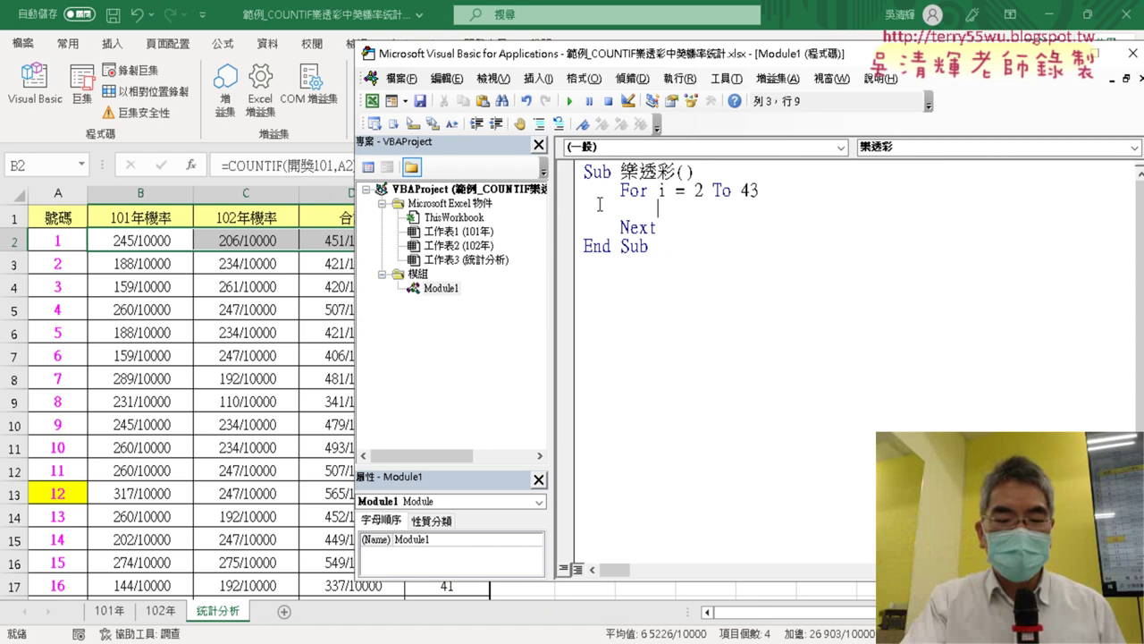
Write Cells(i, "B") = "" inside the loop and start a new line below it
type("ce")
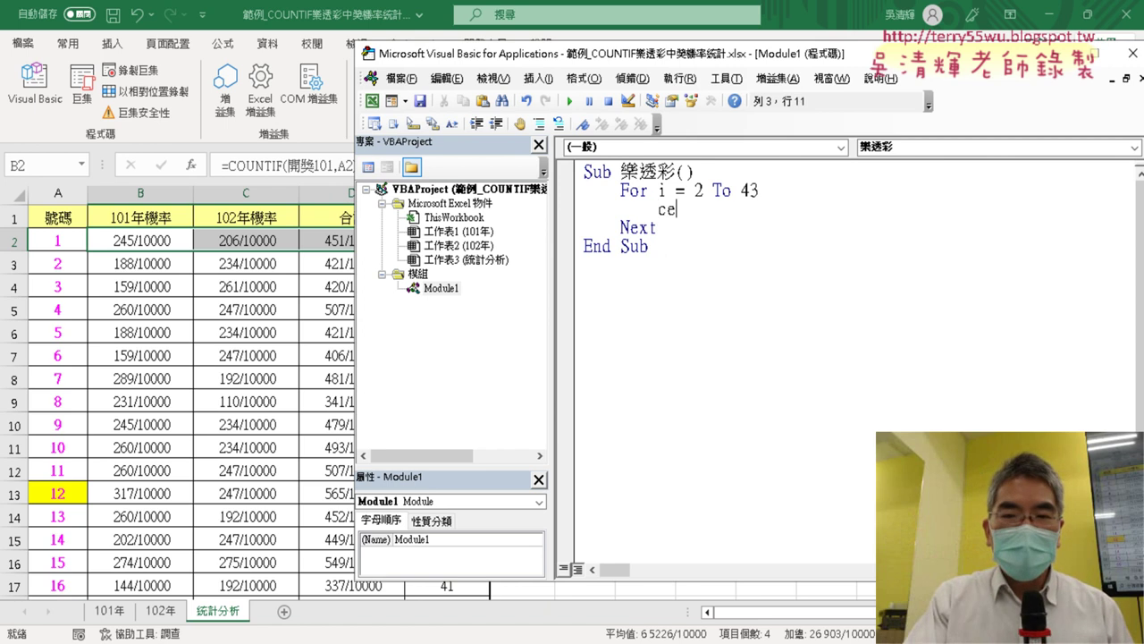
type("lls")
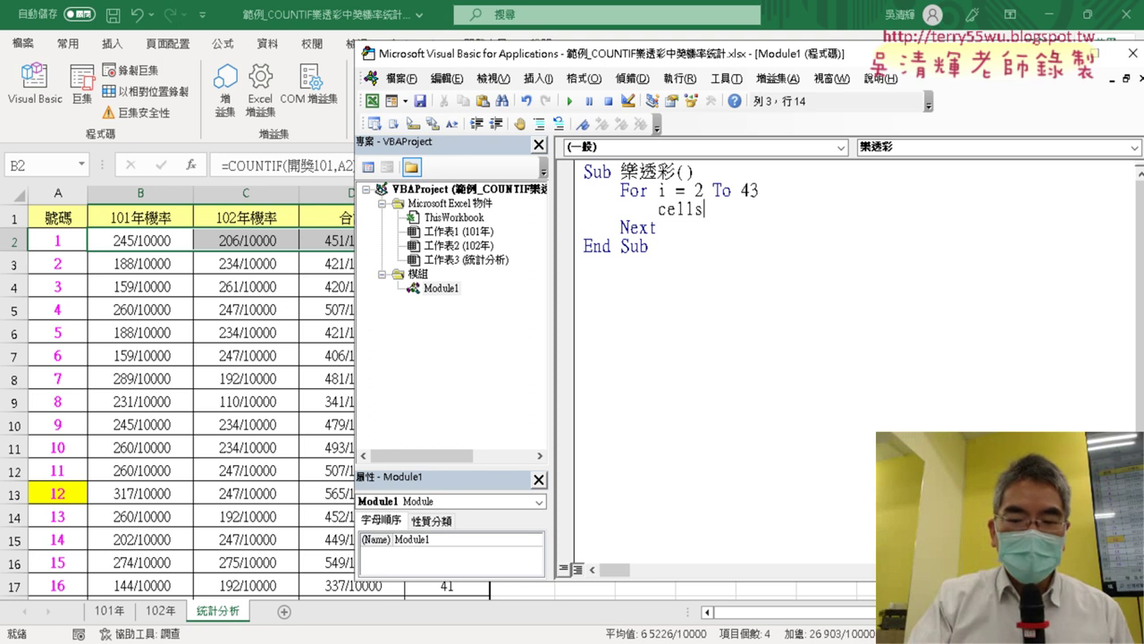
type("(i")
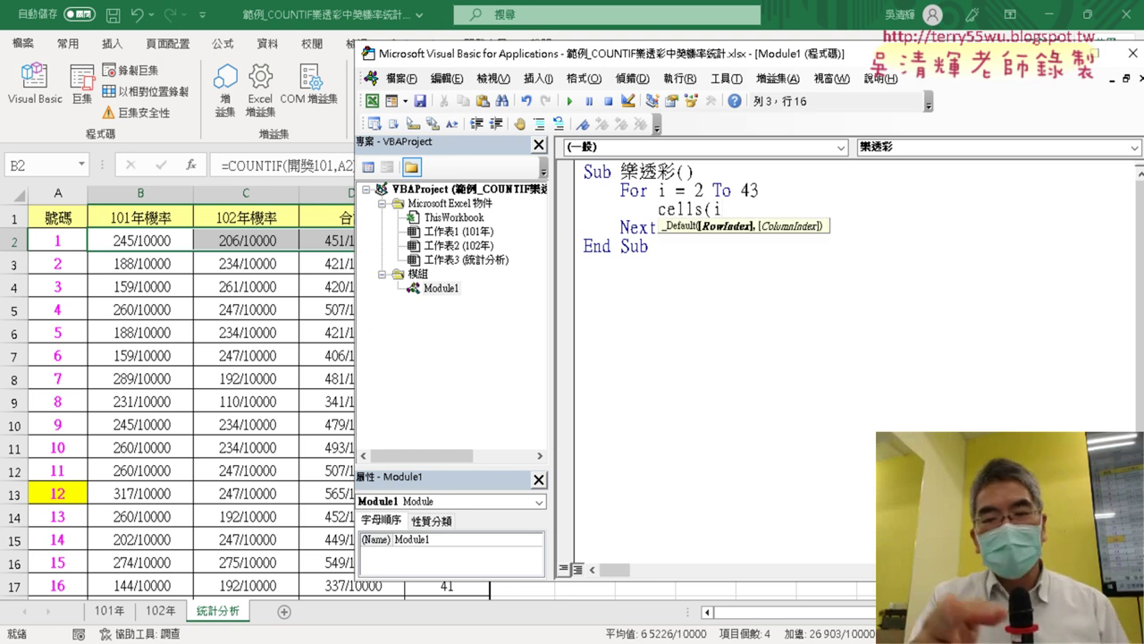
type(",")
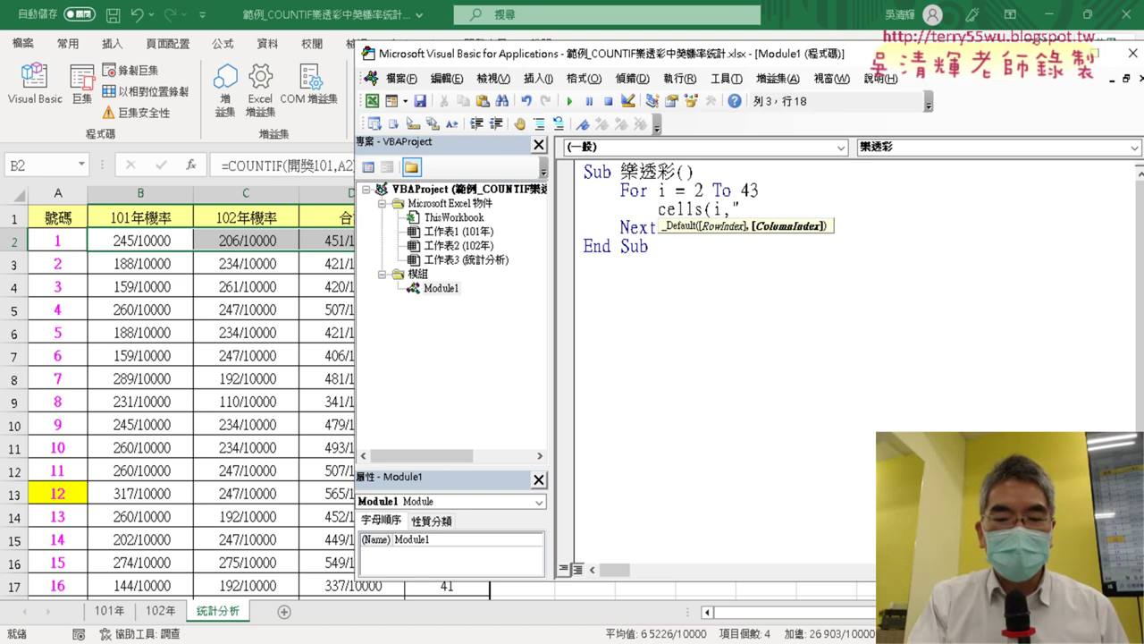
type("B\"")
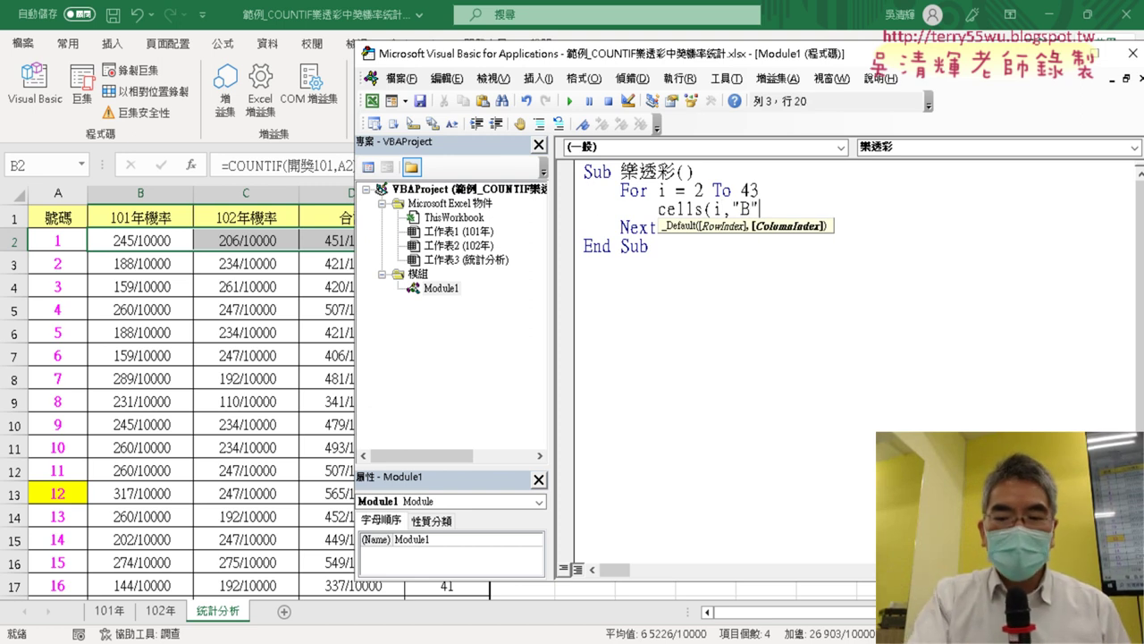
type(")=")
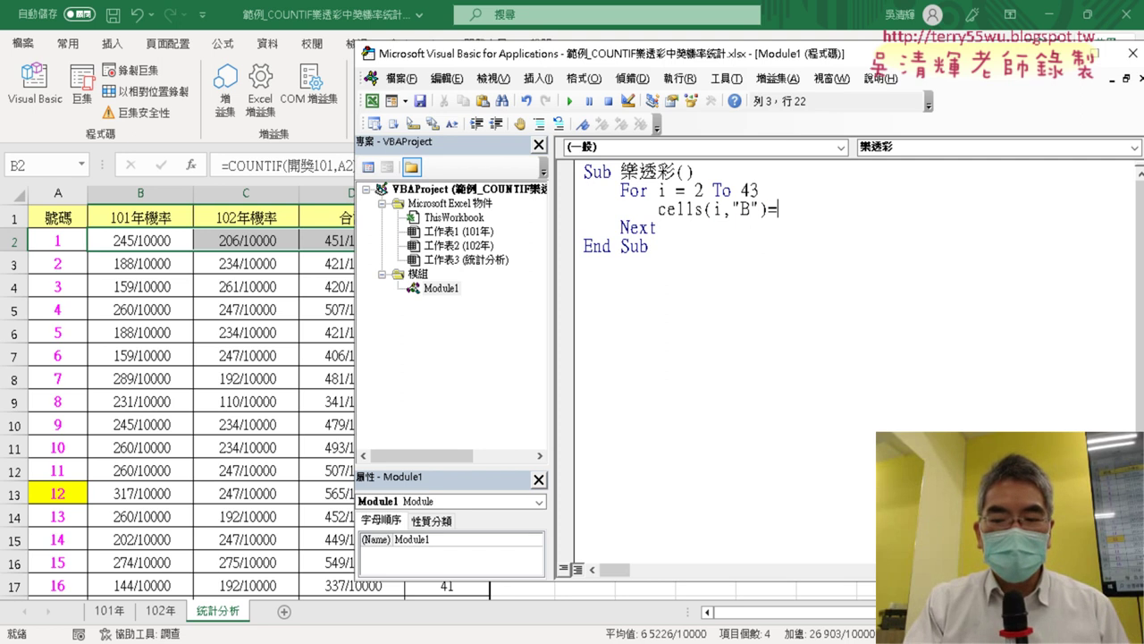
type("\"\"")
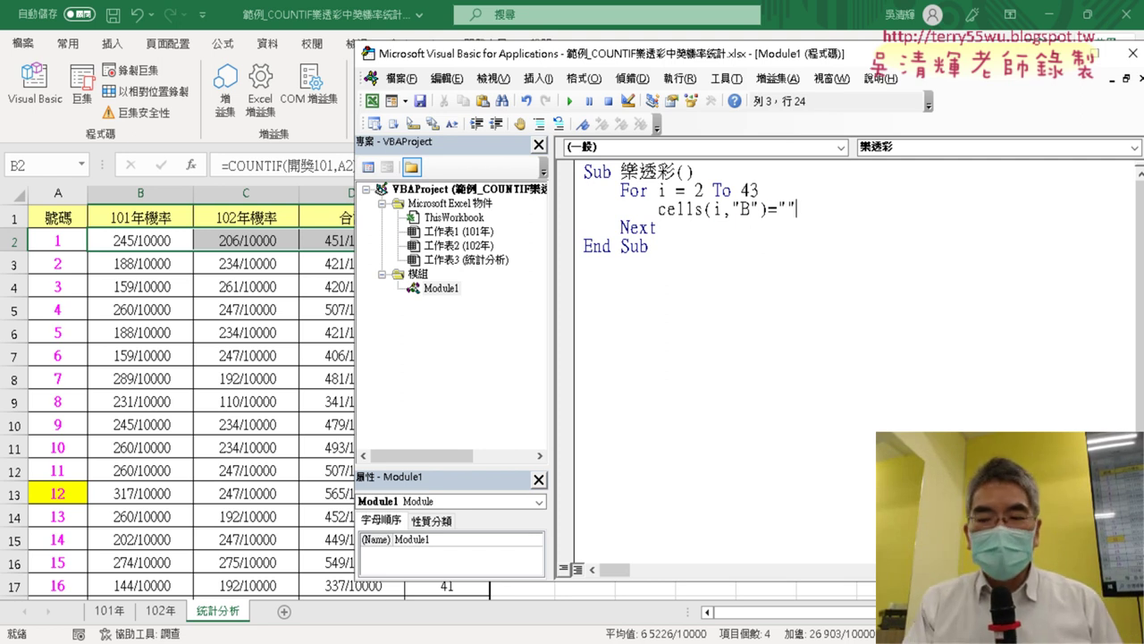
key("Left")
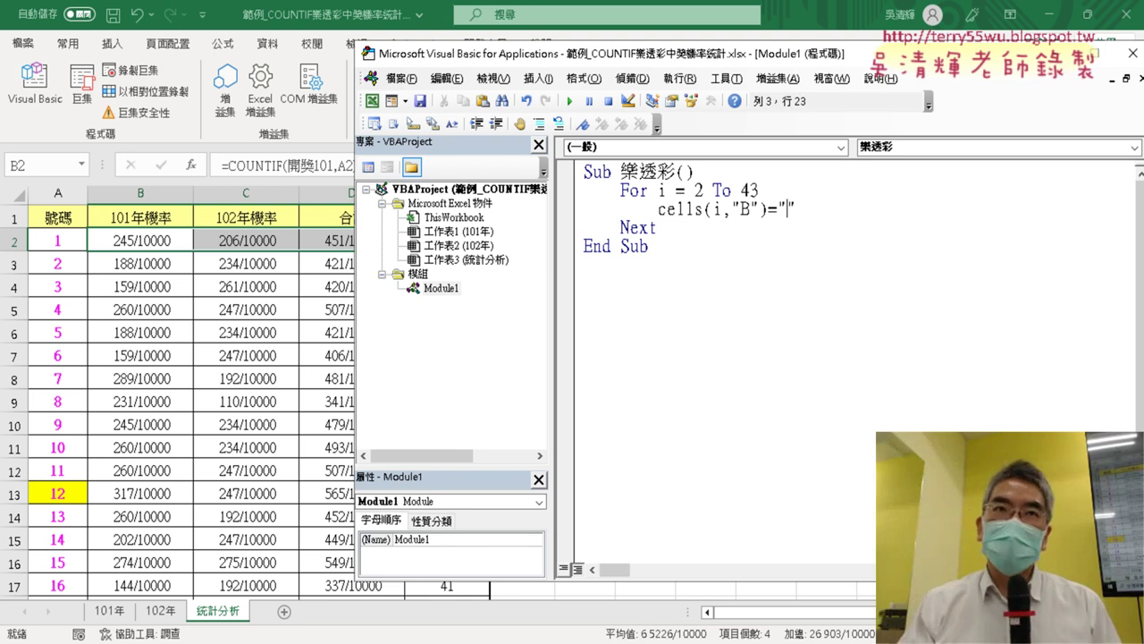
key("End")
key("Return")
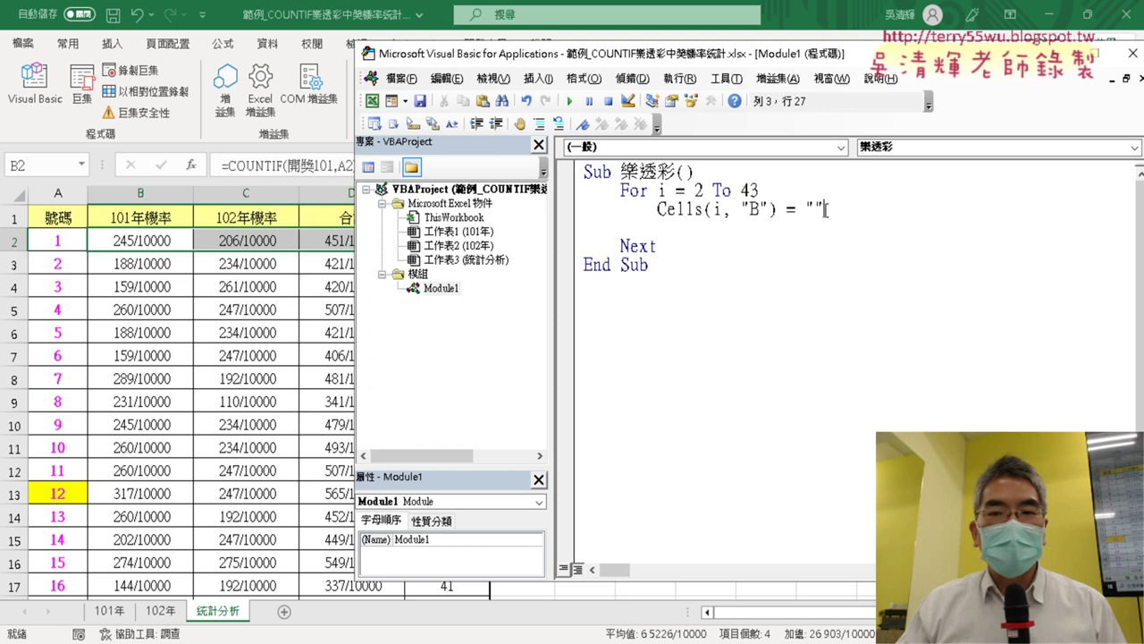
Duplicate the column B statement into a Cells(i, "C") = "" line
mouse_move(826, 209)
left_mouse_down()
mouse_move(661, 209)
mouse_move(666, 238)
left_mouse_up()
double_click(754, 227)
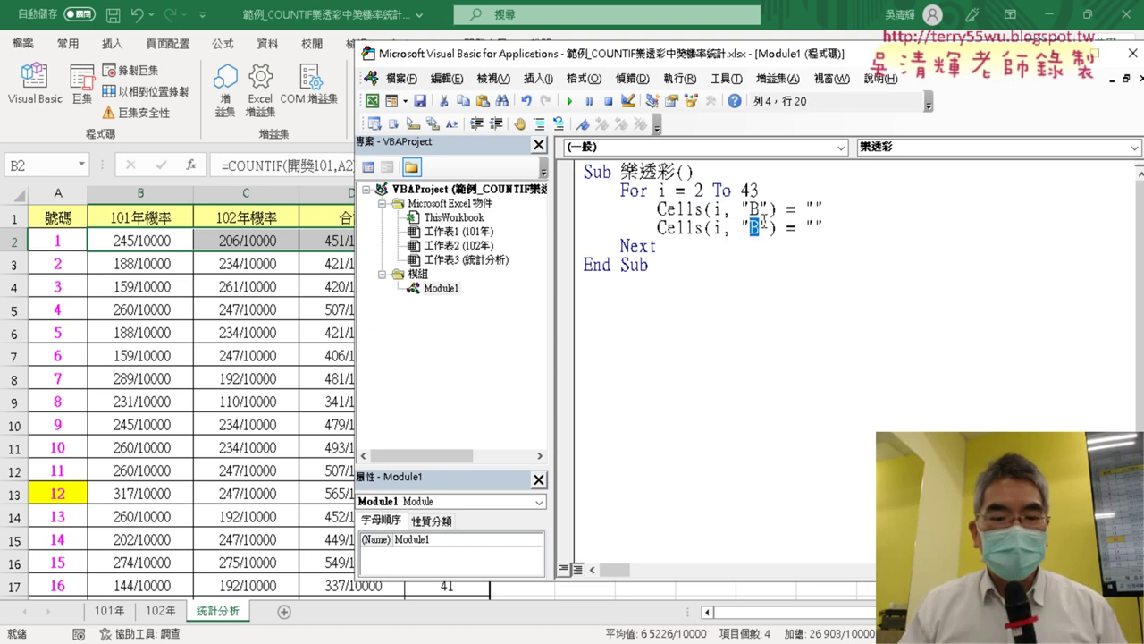
type("C")
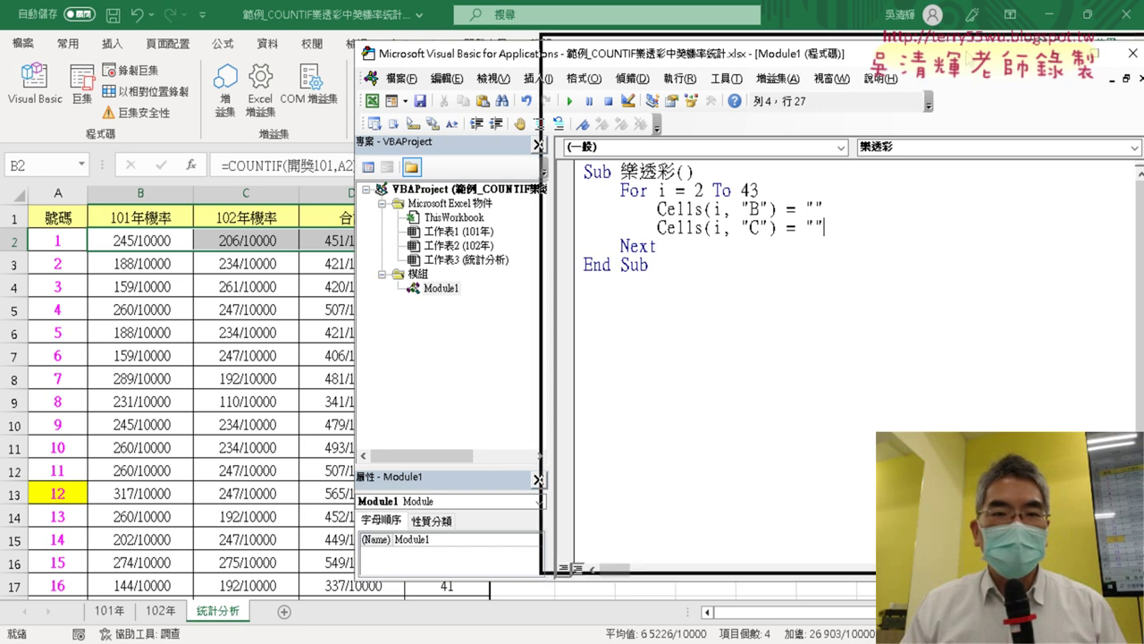
left_click_drag(772, 59, 994, 46)
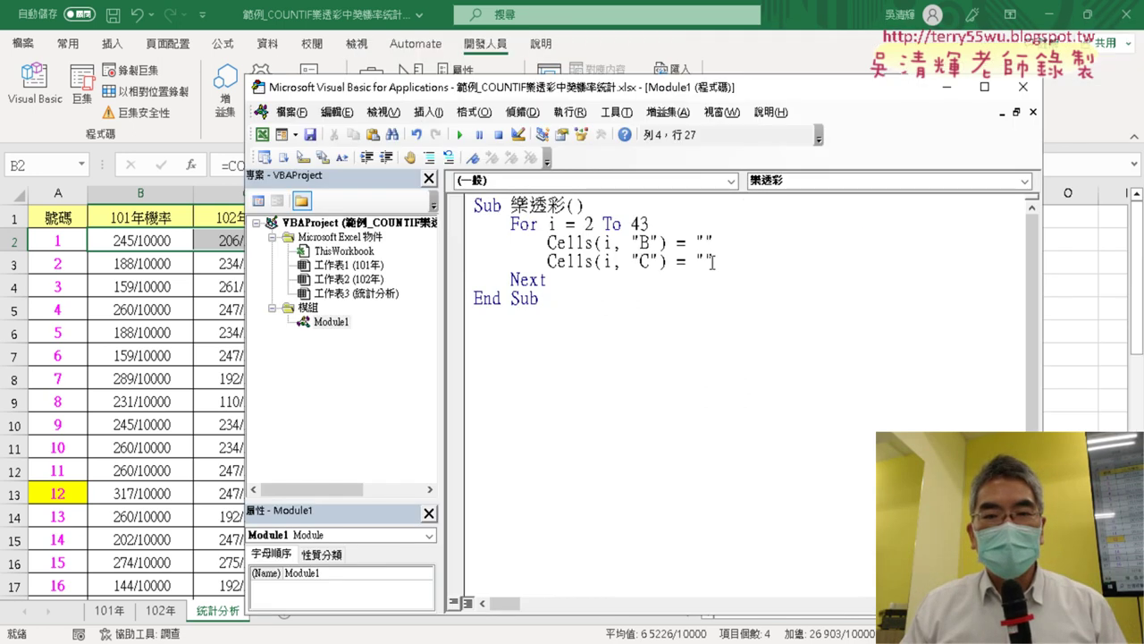
key("Return")
key("Return")
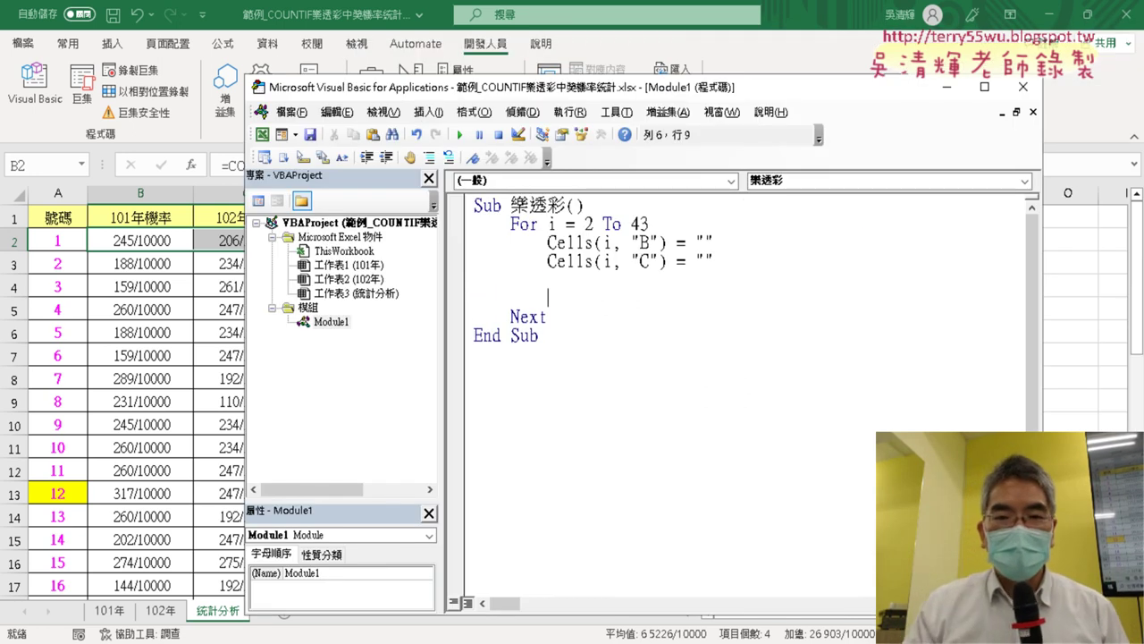
Add Cells(i, "D") and Cells(i, "E") = "" lines and remove the blank line before Next
mouse_move(729, 259)
left_mouse_down()
mouse_move(462, 247)
mouse_move(473, 281)
left_mouse_up()
double_click(643, 280)
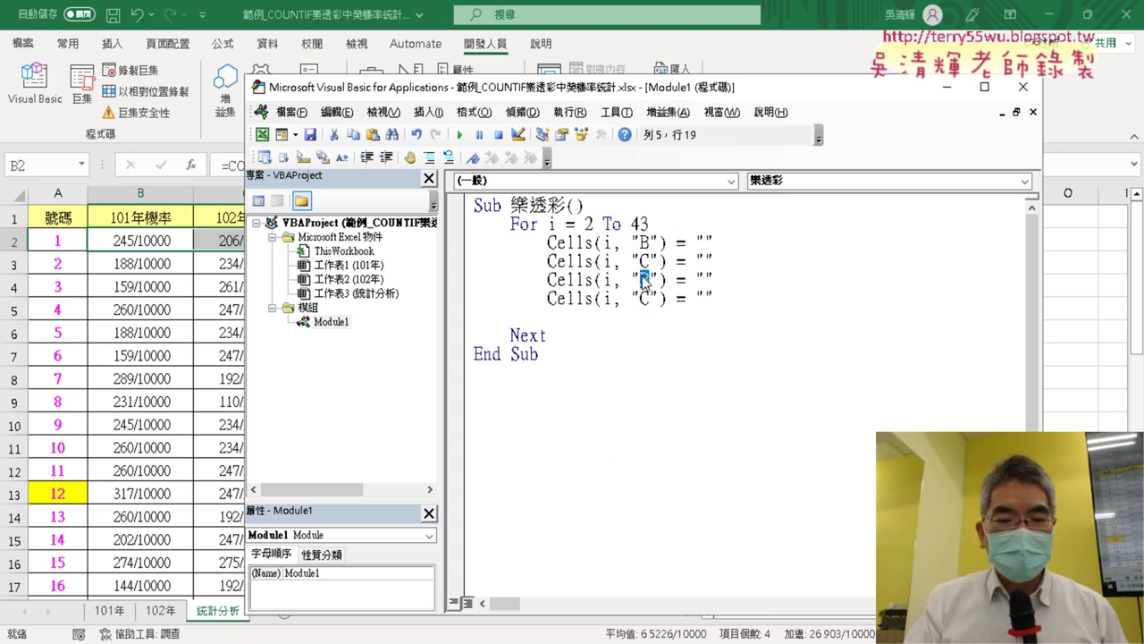
type("D")
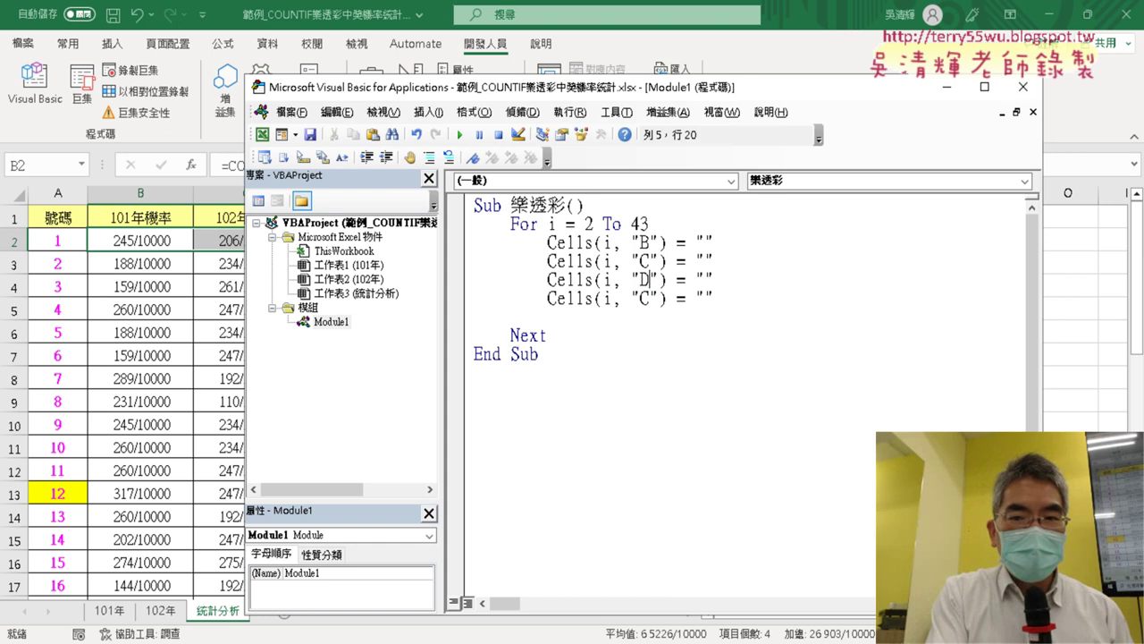
key("Down")
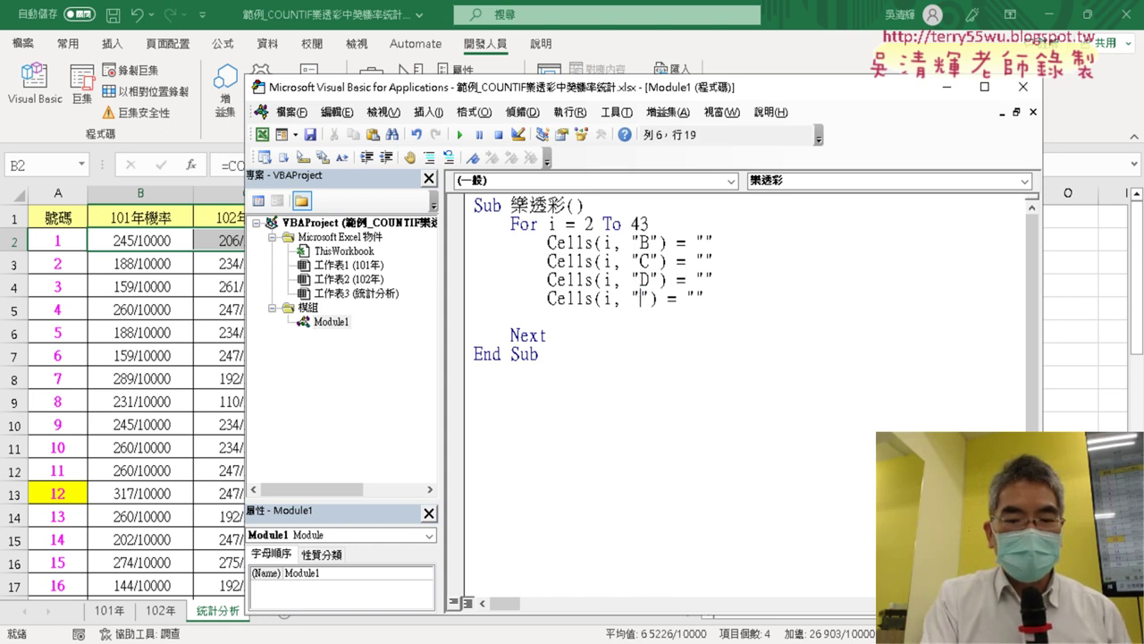
key("BackSpace")
type("E")
key("Right")
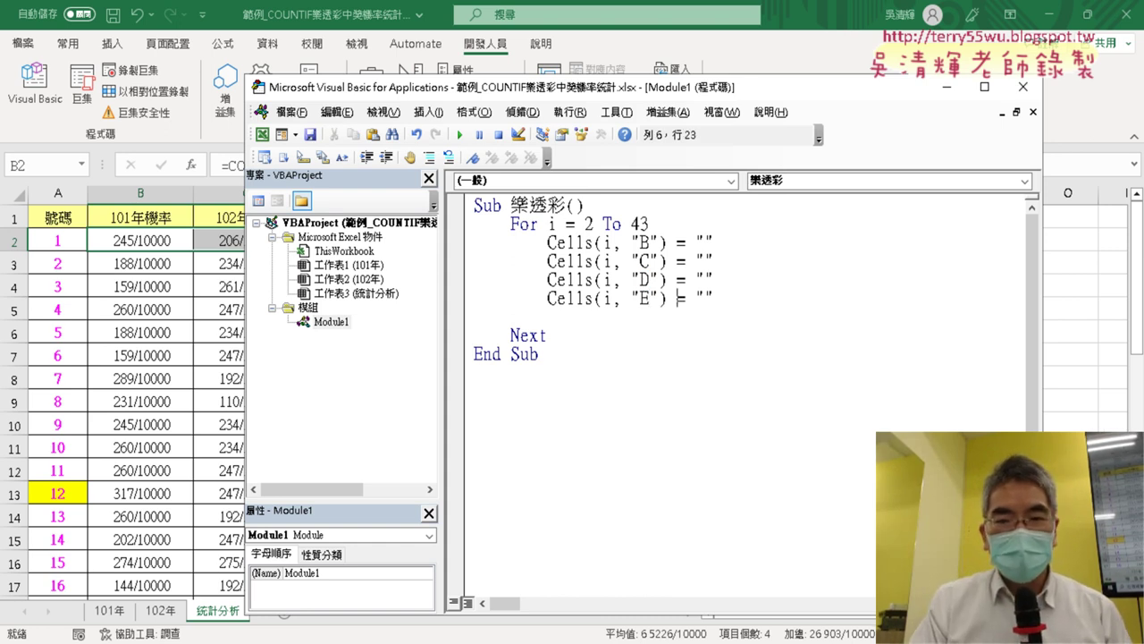
left_click(715, 298)
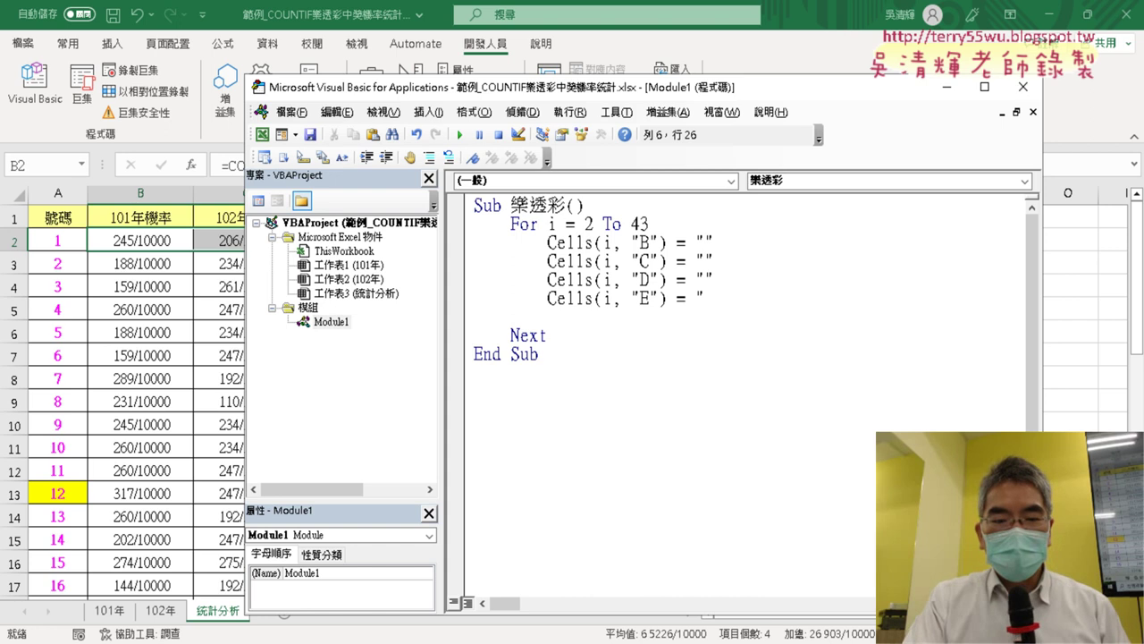
type("\"")
key("Delete")
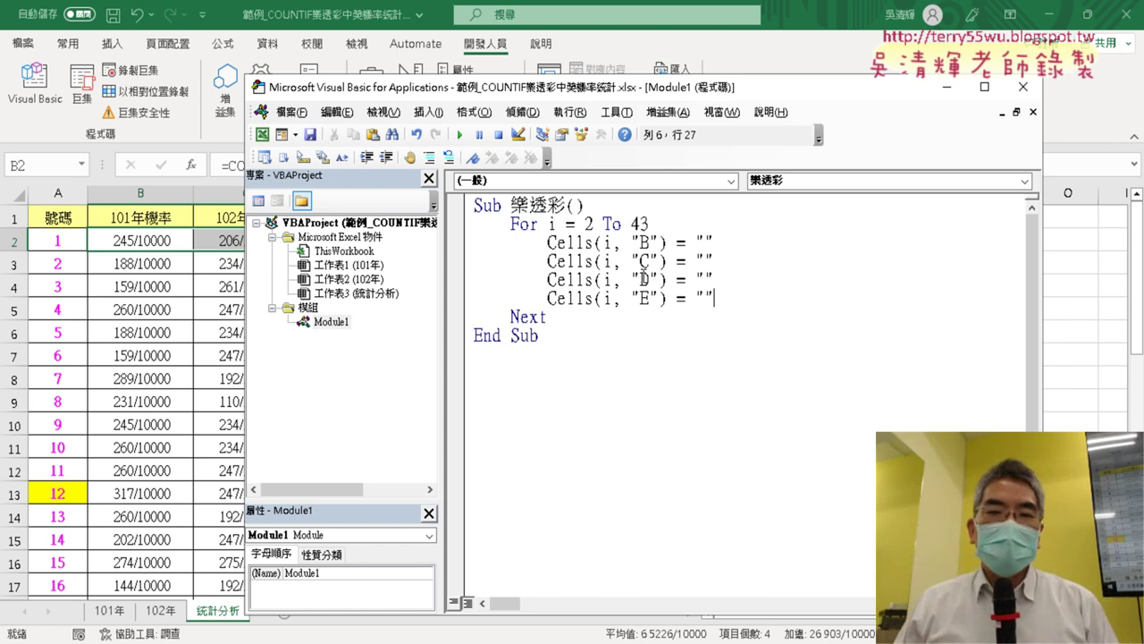
left_click(729, 401)
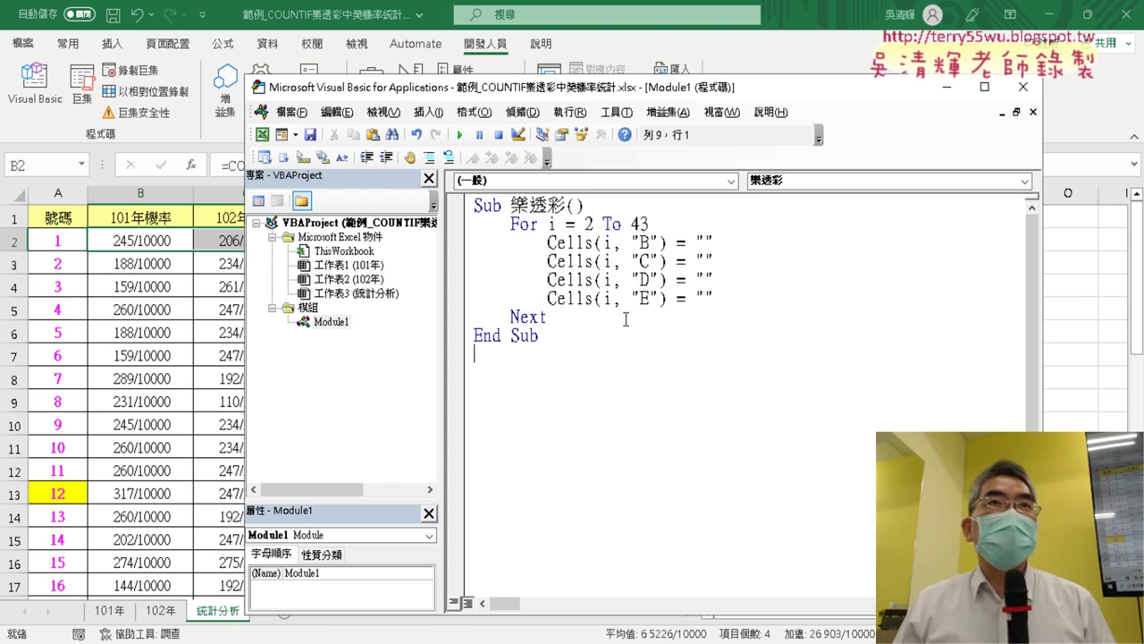
Copy the whole 樂透彩 procedure and paste a duplicate below End Sub
left_click_drag(554, 339, 457, 206)
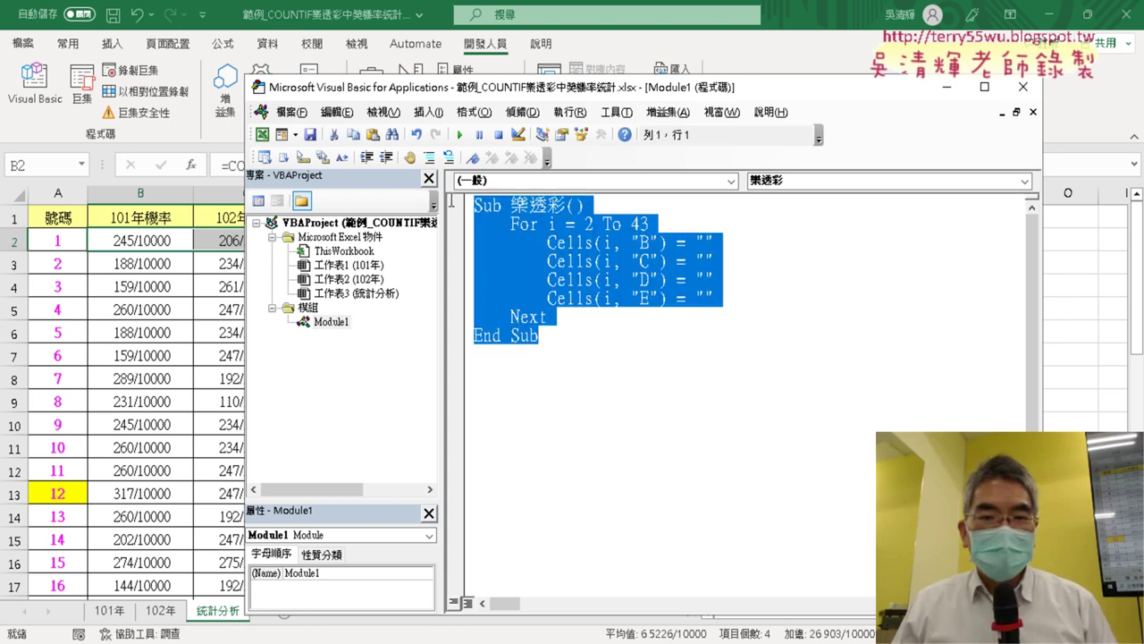
right_click(498, 232)
left_click(528, 262)
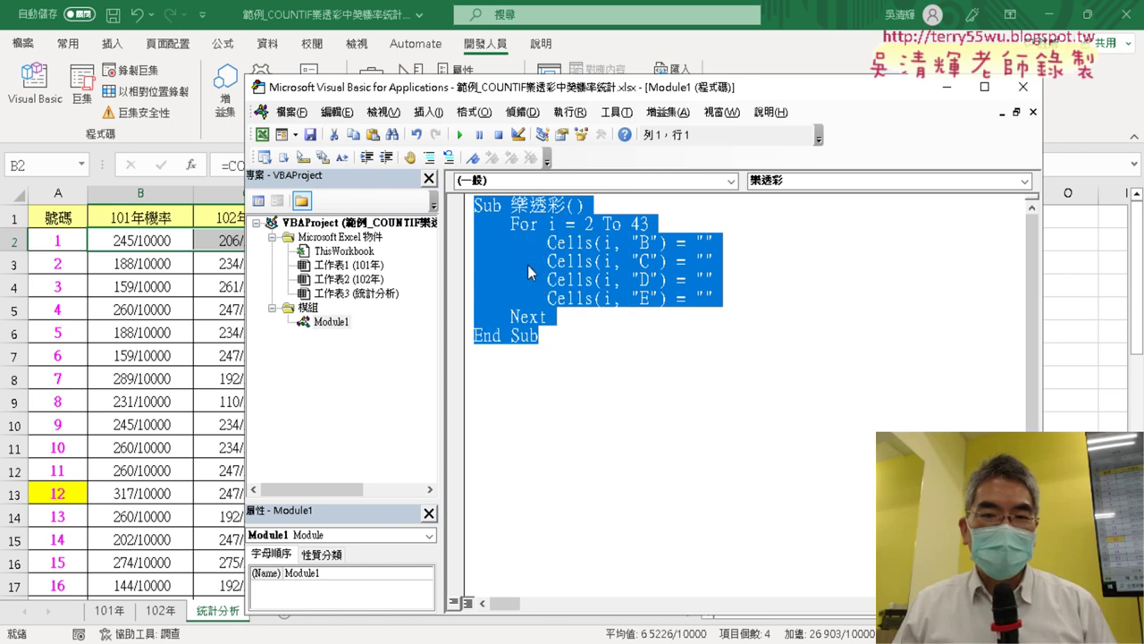
left_click(527, 363)
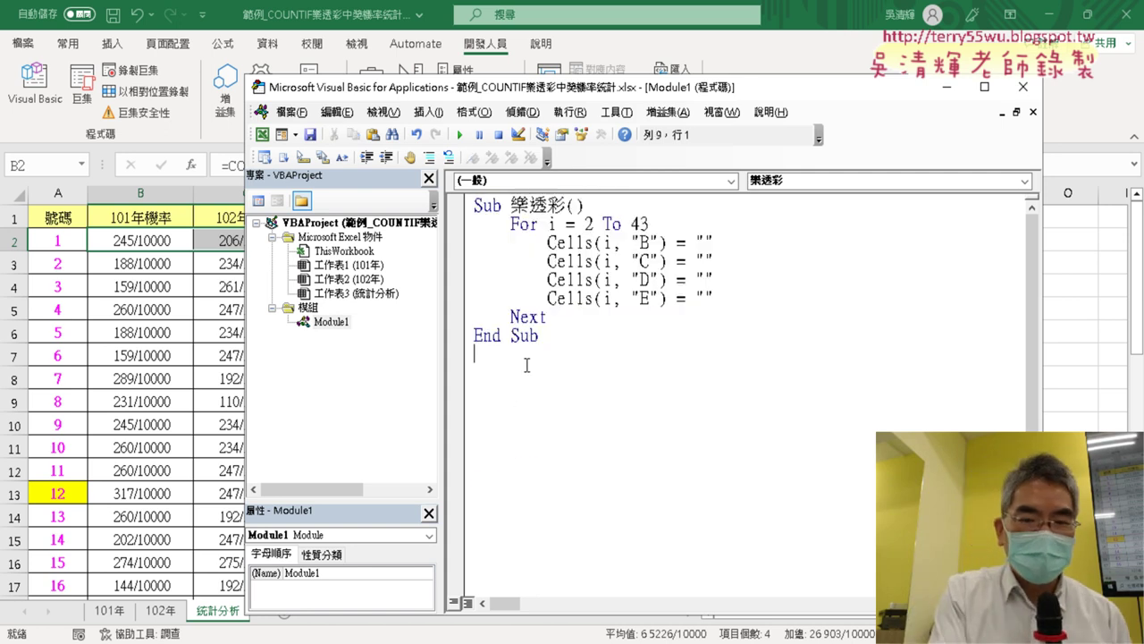
key("ctrl+v")
Rename the duplicated procedure to 清除 and switch back to the worksheet
left_click_drag(567, 350, 511, 353)
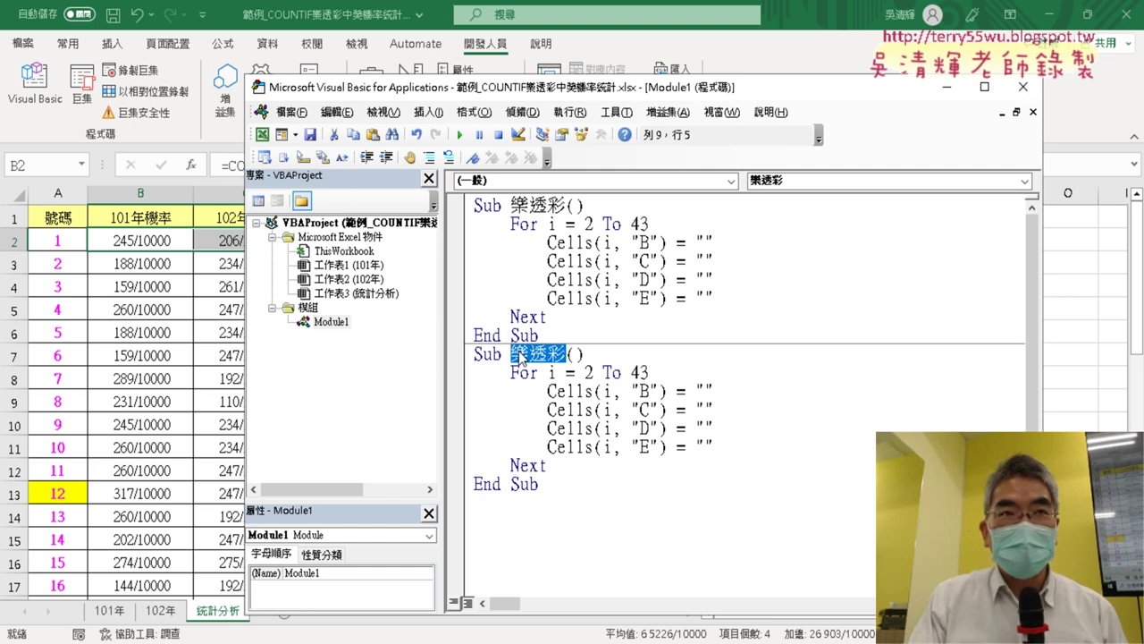
key("shift+Right")
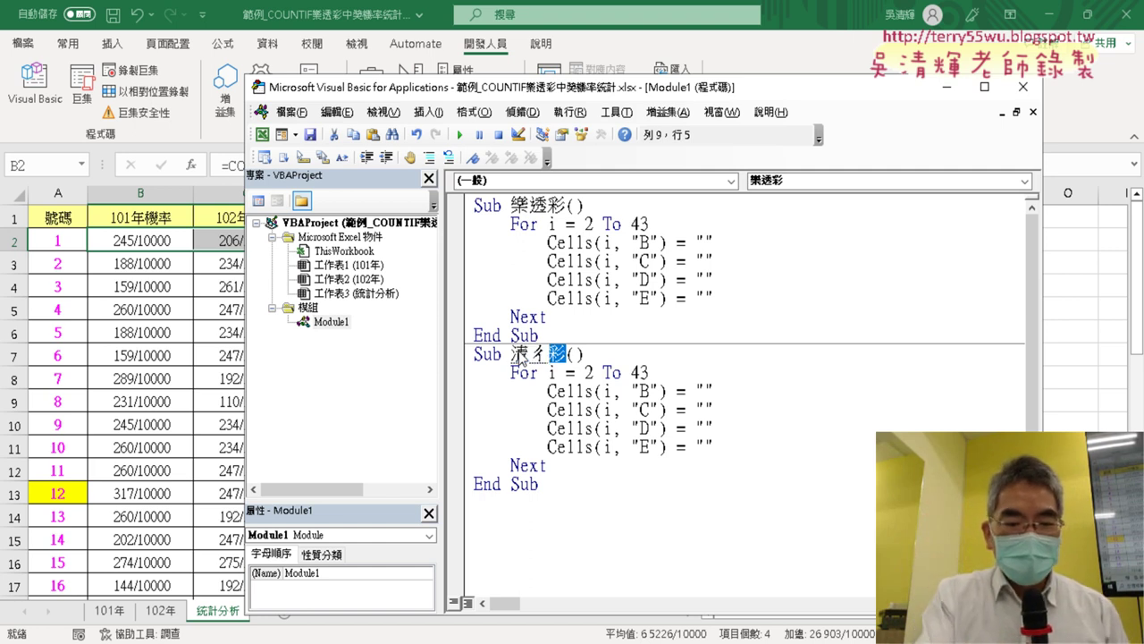
type("除")
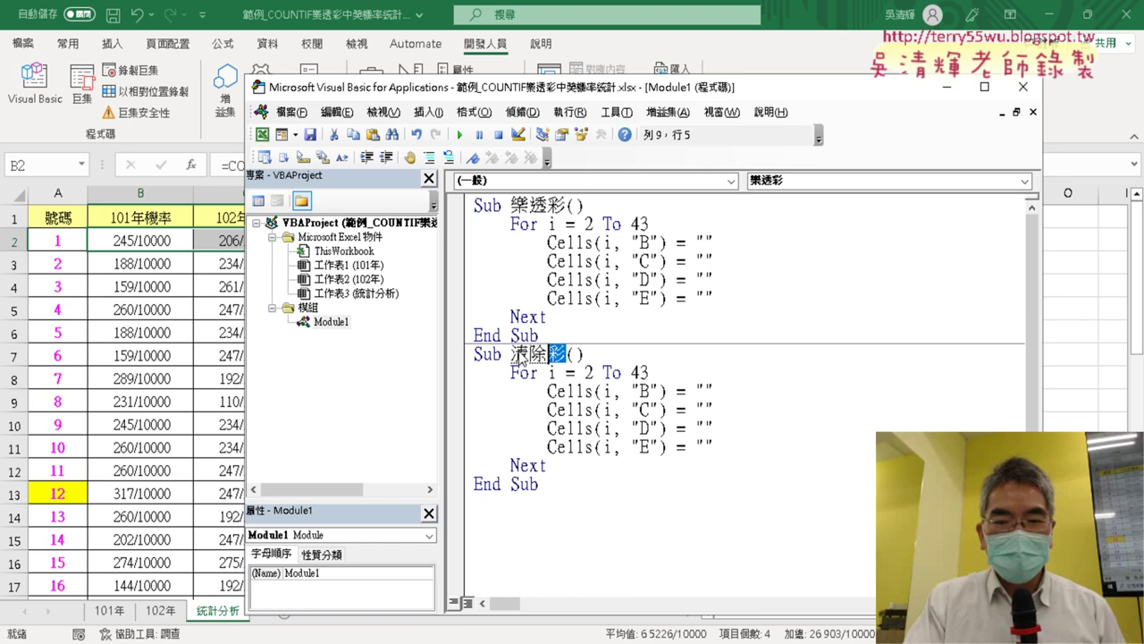
key("Delete")
left_click(827, 444)
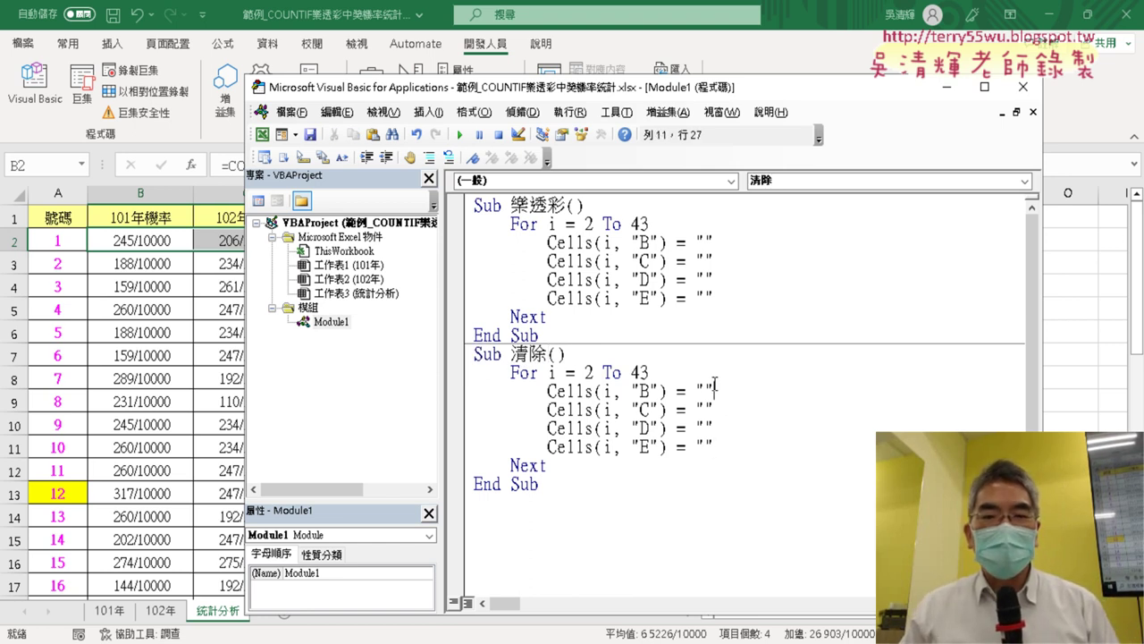
left_click_drag(715, 391, 696, 390)
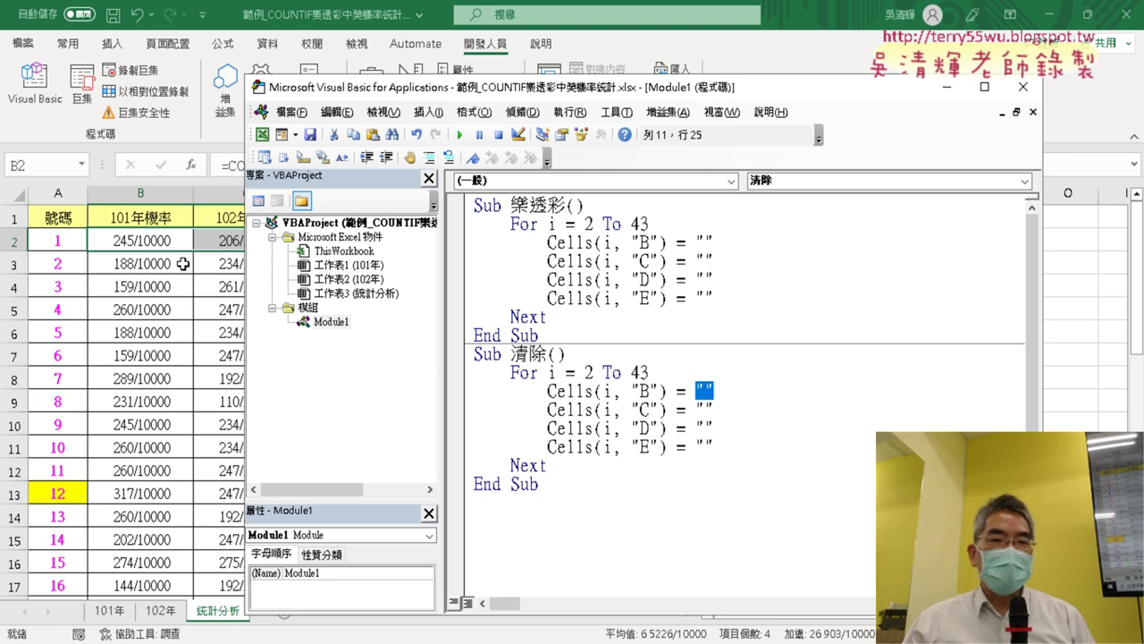
key("alt+F11")
Inspect the C2, D2 and E2 formulas, then compare B2 with B3 and B4
left_click(226, 247)
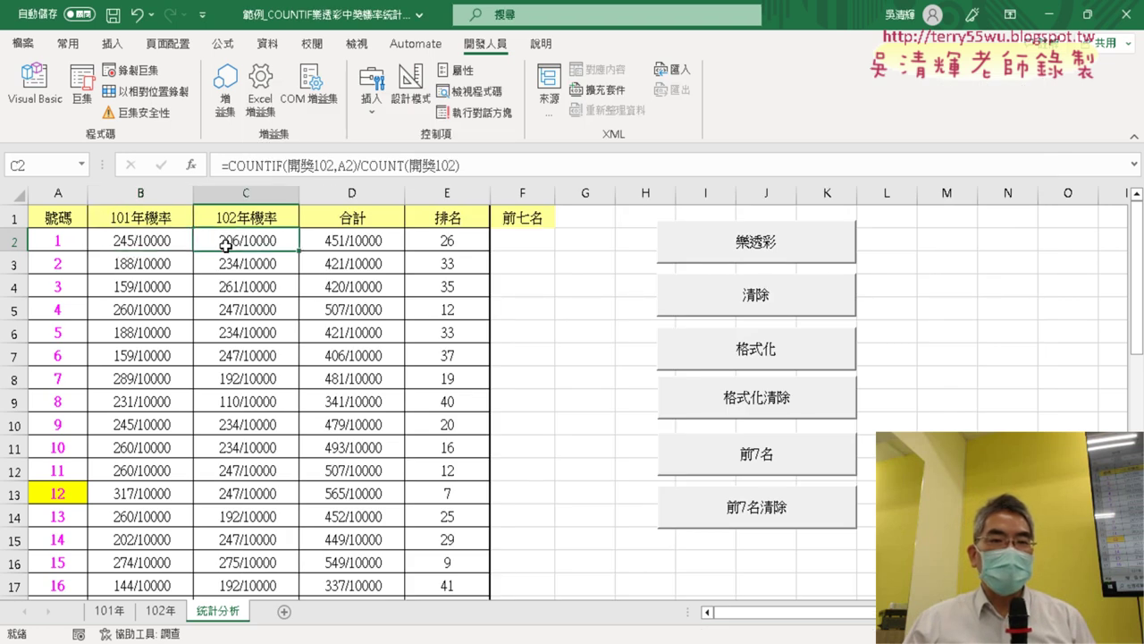
left_click(337, 240)
left_click(451, 241)
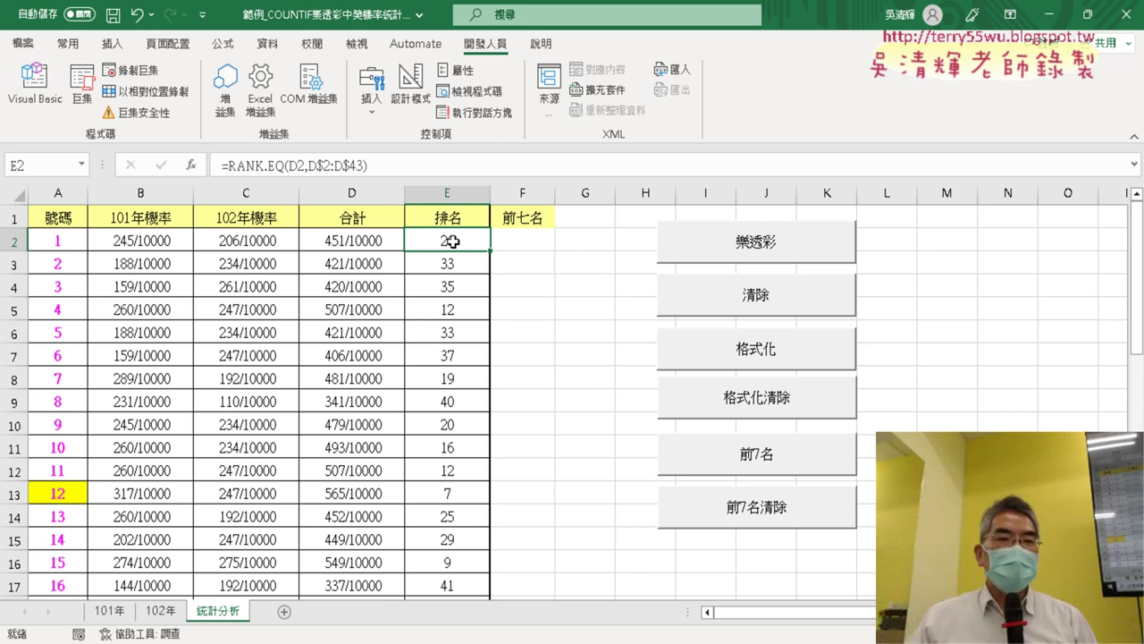
left_click(155, 243)
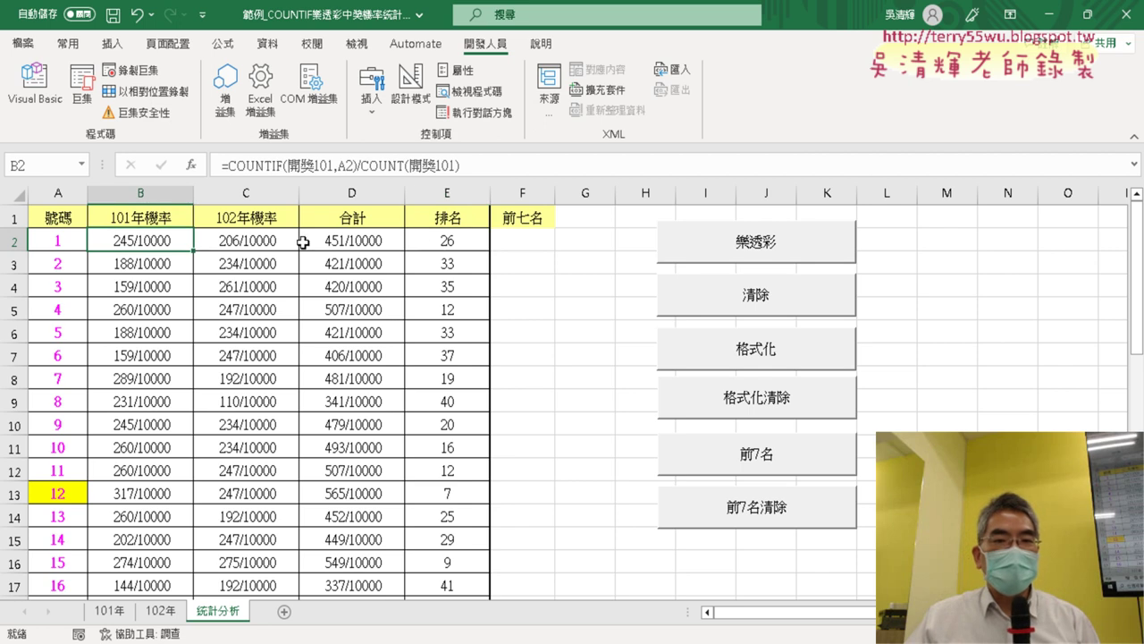
left_click(159, 265)
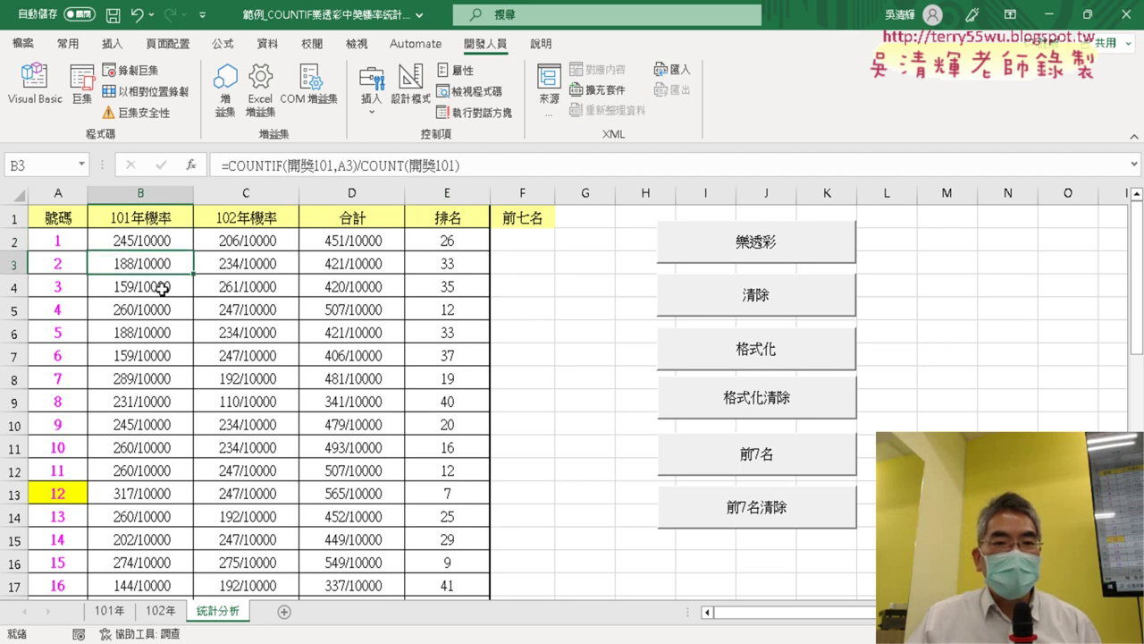
left_click(162, 289)
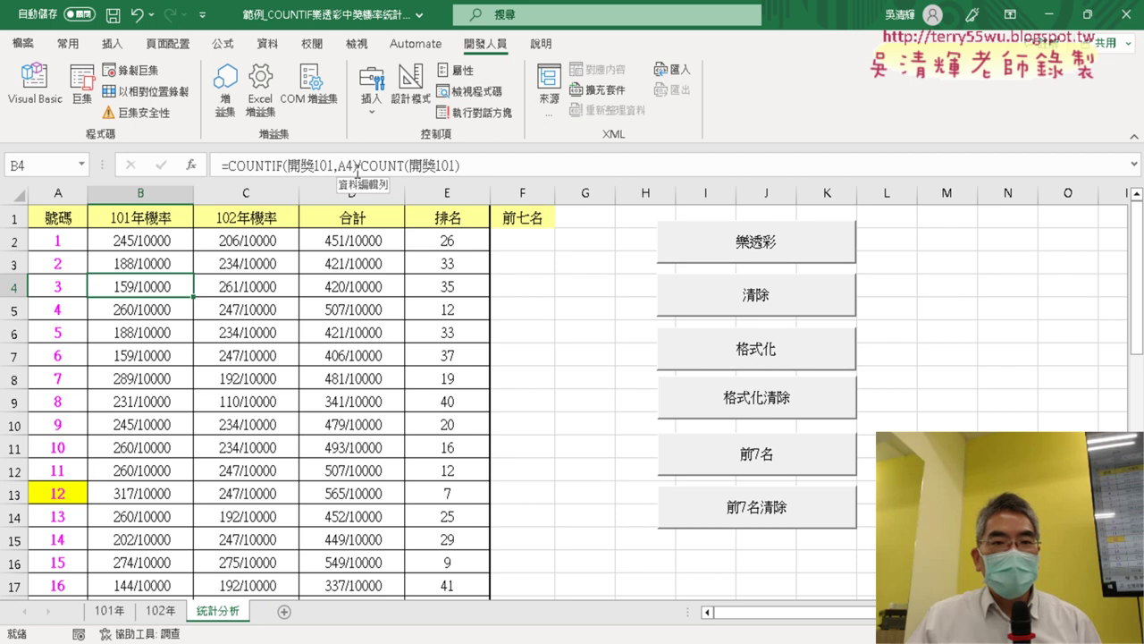
left_click(171, 238)
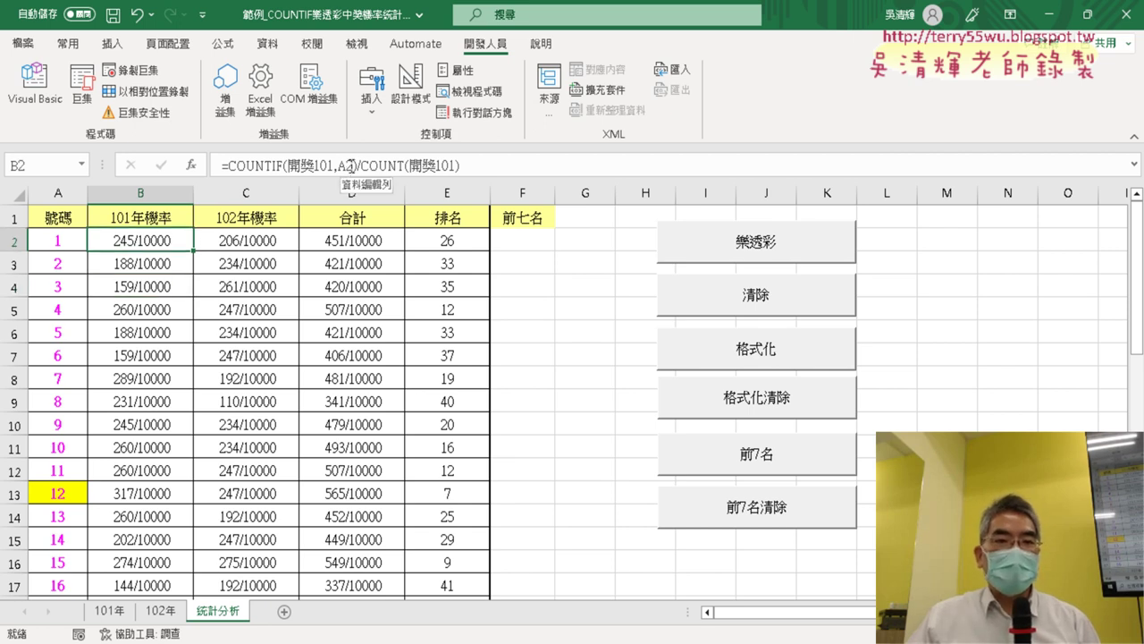
Compare the row 2 and row 3 formulas in columns C, D and E, ending on B2
left_click(258, 239)
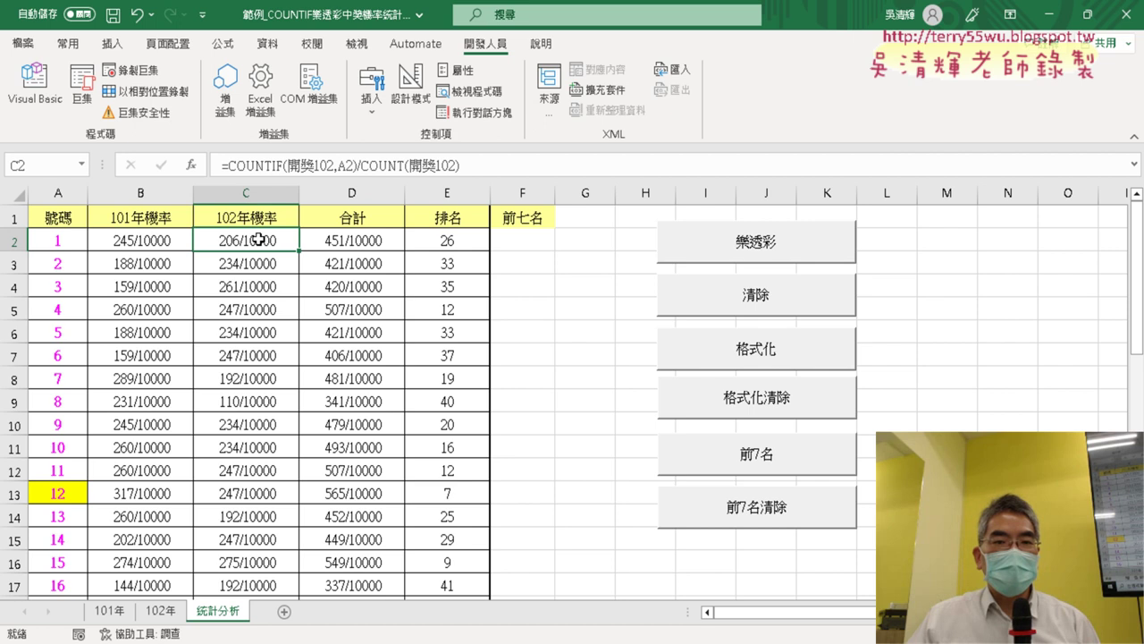
left_click(256, 263)
left_click(268, 237)
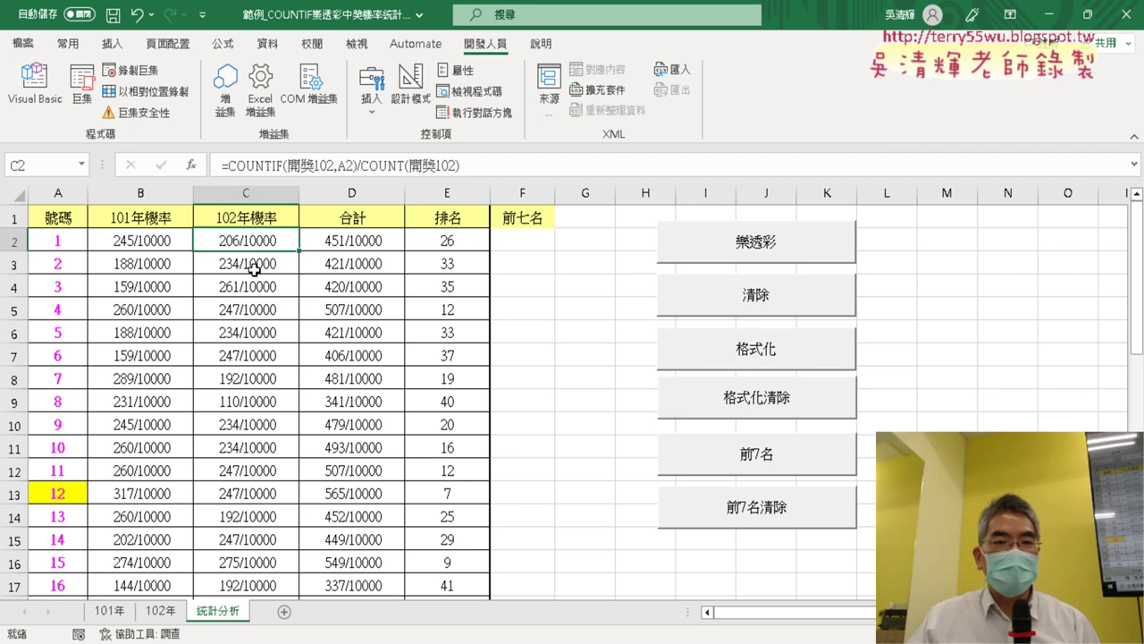
left_click(351, 239)
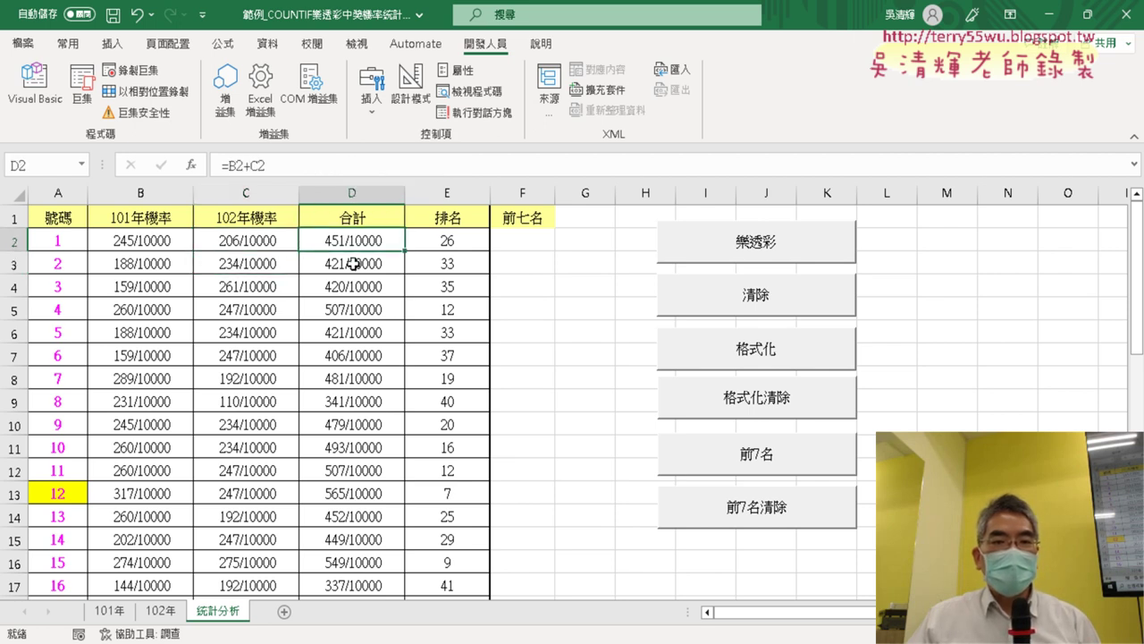
left_click(354, 263)
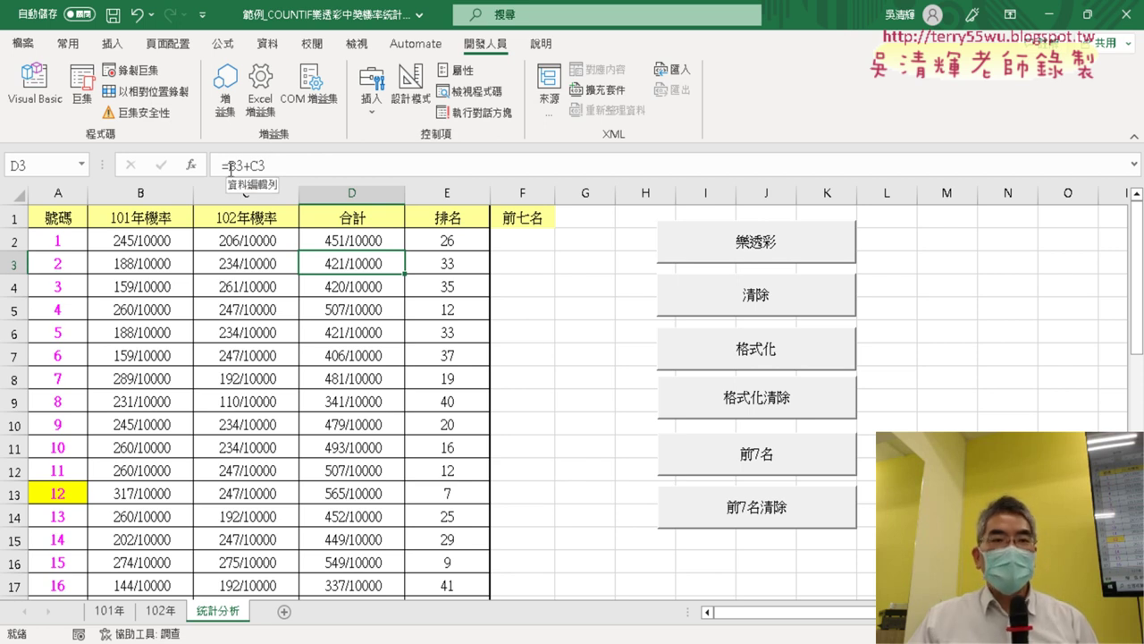
left_click(348, 240)
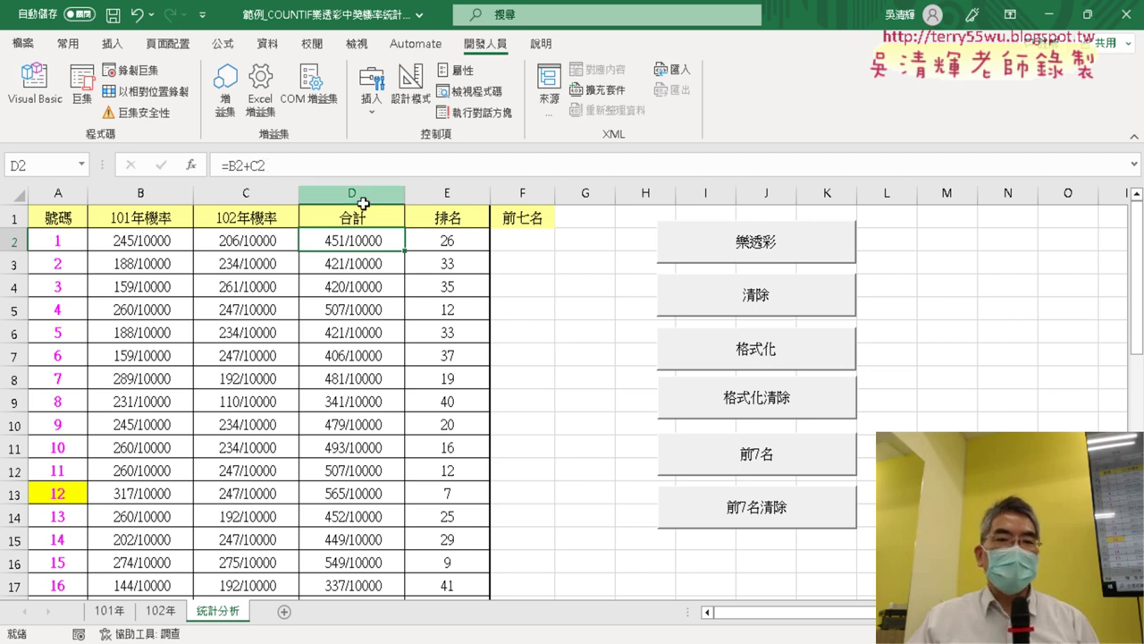
left_click(454, 242)
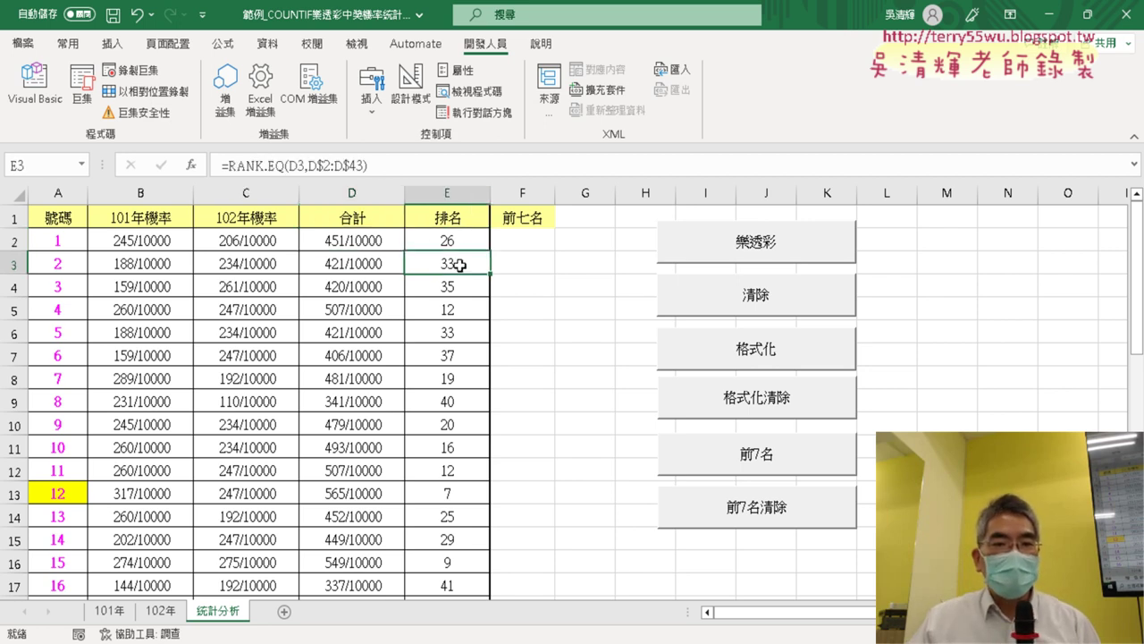
left_click(450, 263)
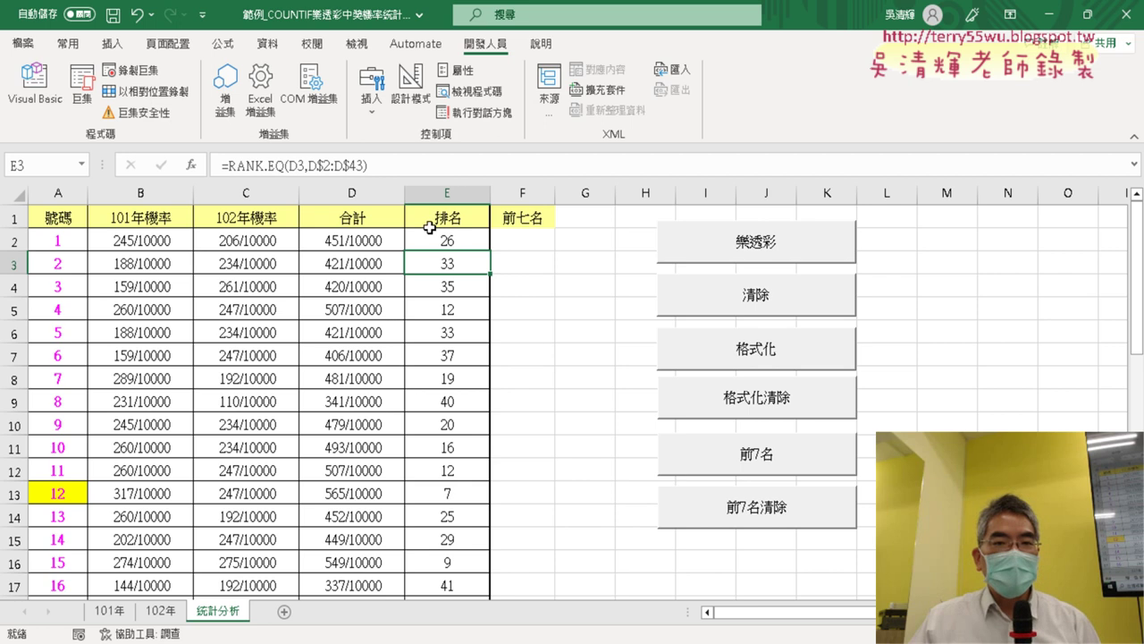
left_click(451, 237)
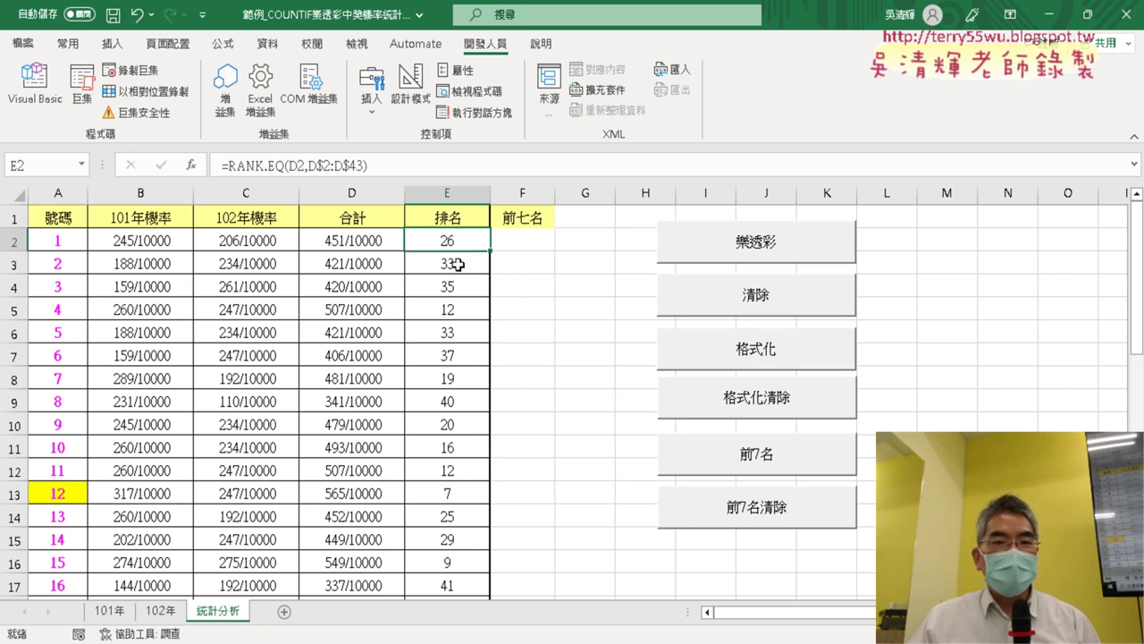
left_click(458, 265)
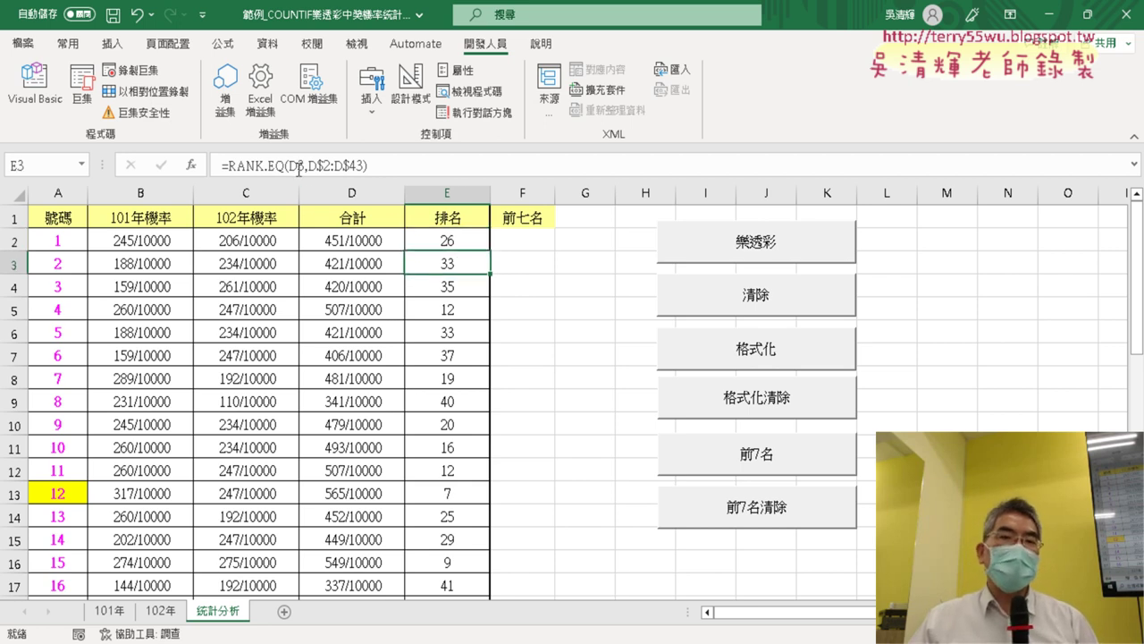
left_click(440, 237)
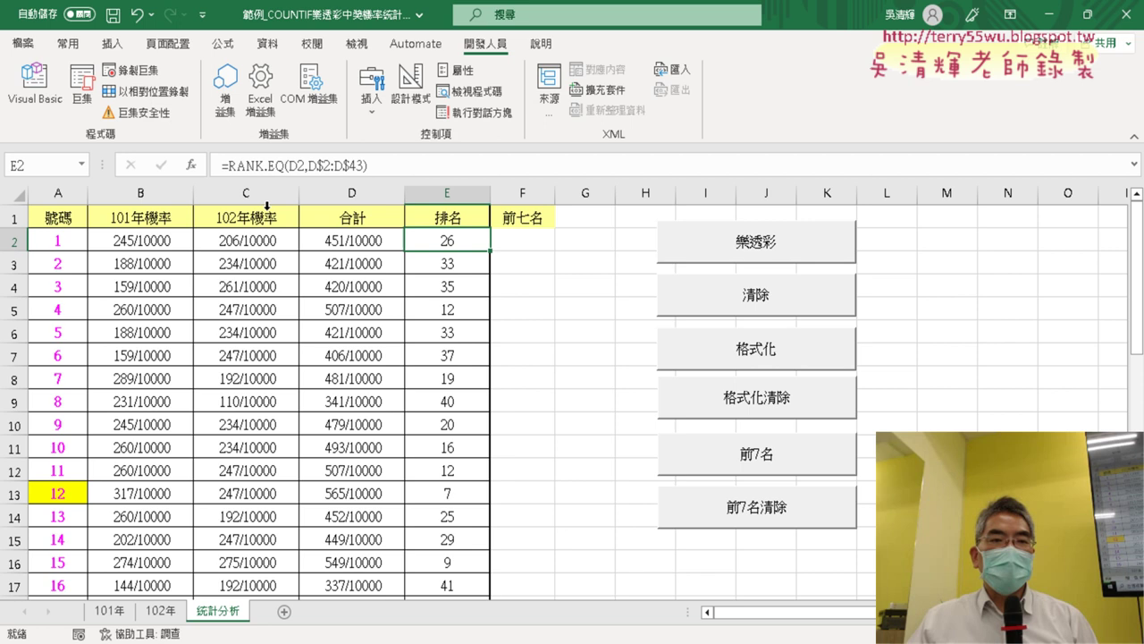
left_click(169, 241)
Copy the B2 COUNTIF formula into the quotes of the macro's column B line
left_click_drag(480, 167, 221, 166)
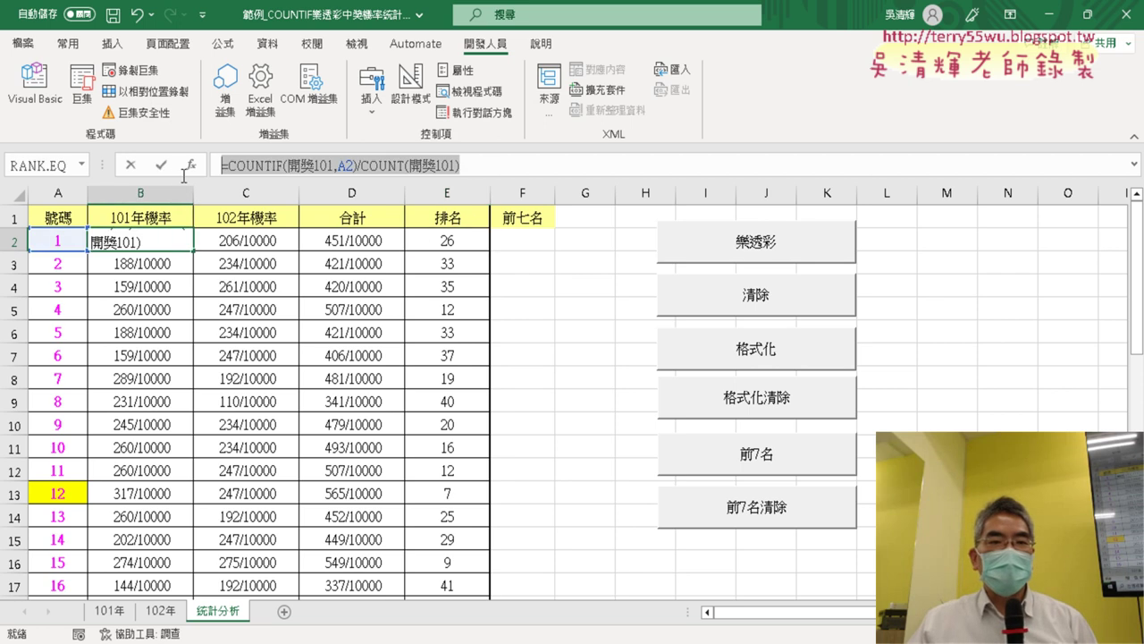
right_click(281, 166)
left_click(324, 202)
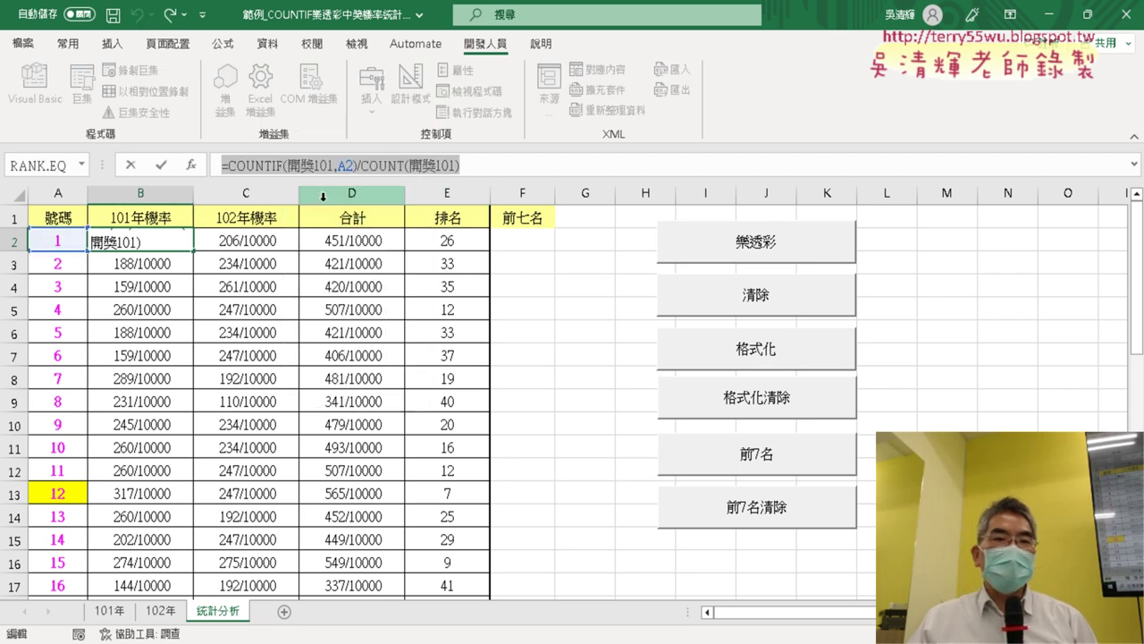
left_click(132, 168)
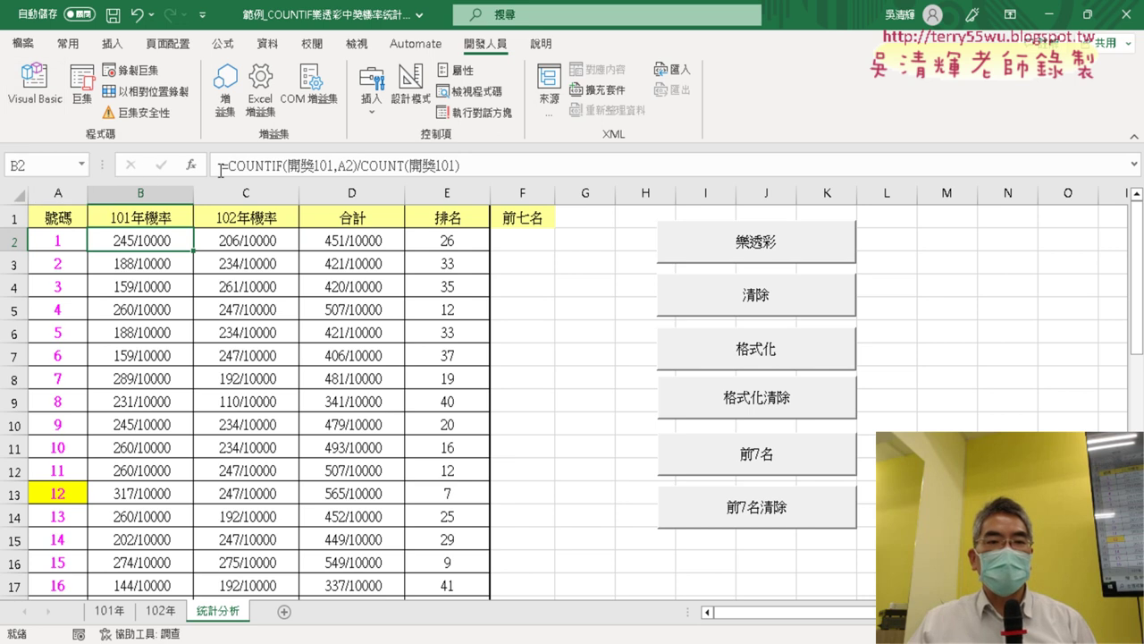
left_click(34, 85)
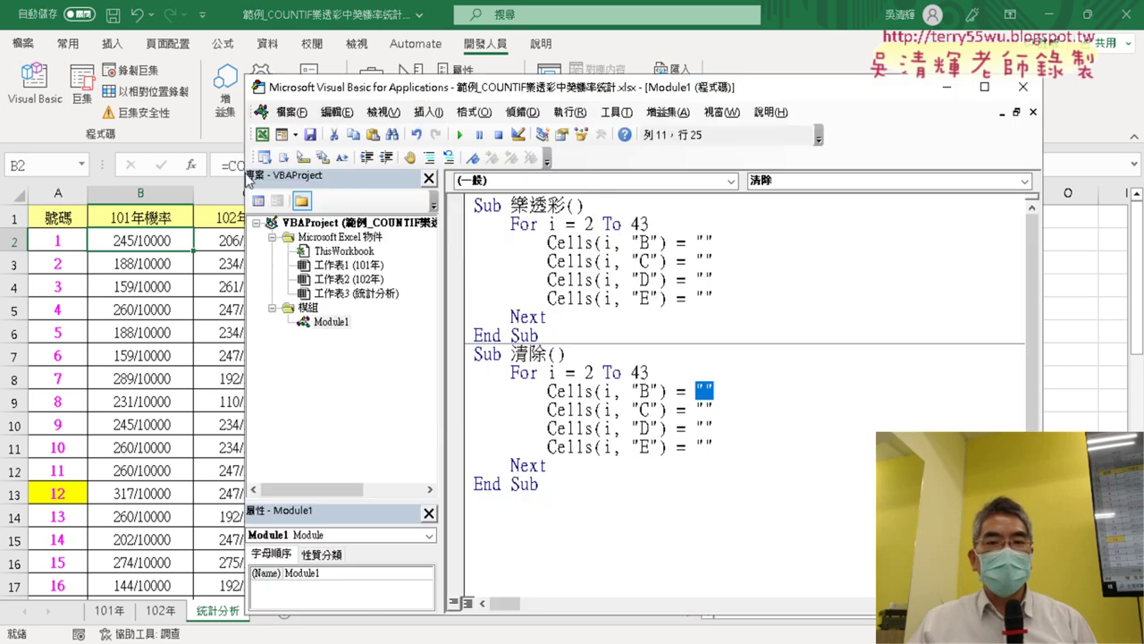
left_click(706, 243)
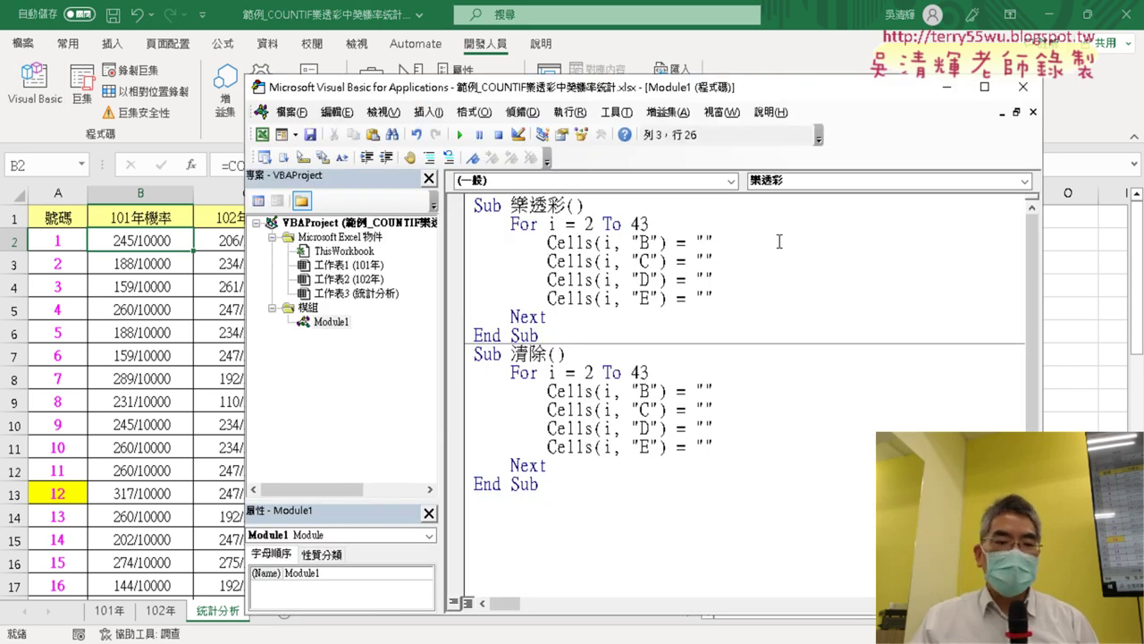
key("ctrl+v")
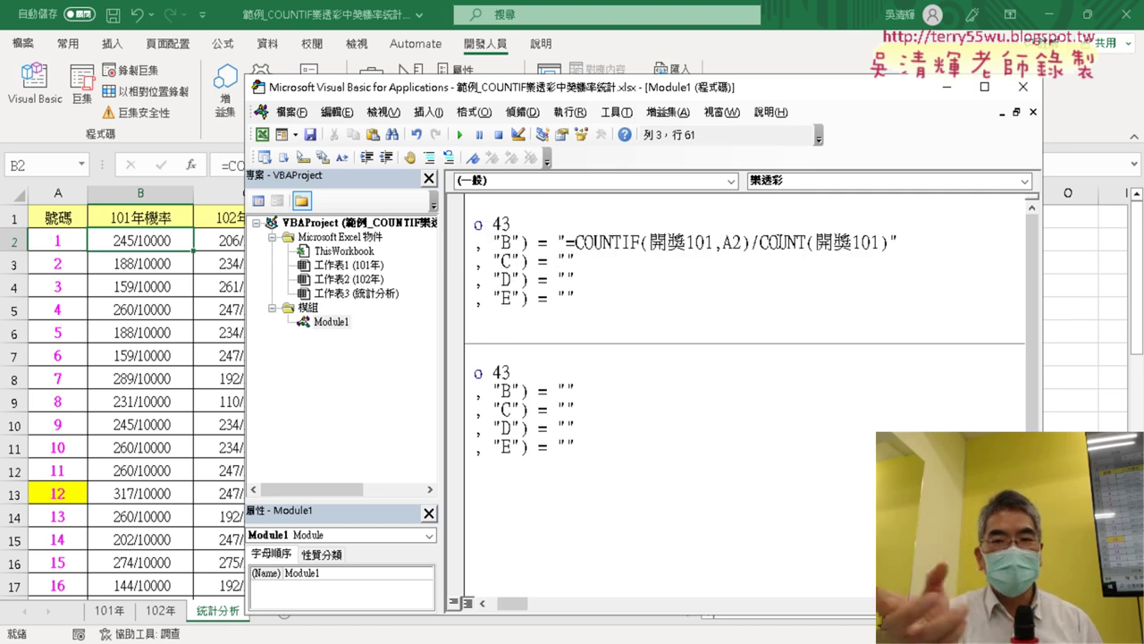
Copy the C2 COUNTIF formula into the macro's column C line
left_click(234, 242)
left_click_drag(460, 165, 222, 165)
right_click(271, 165)
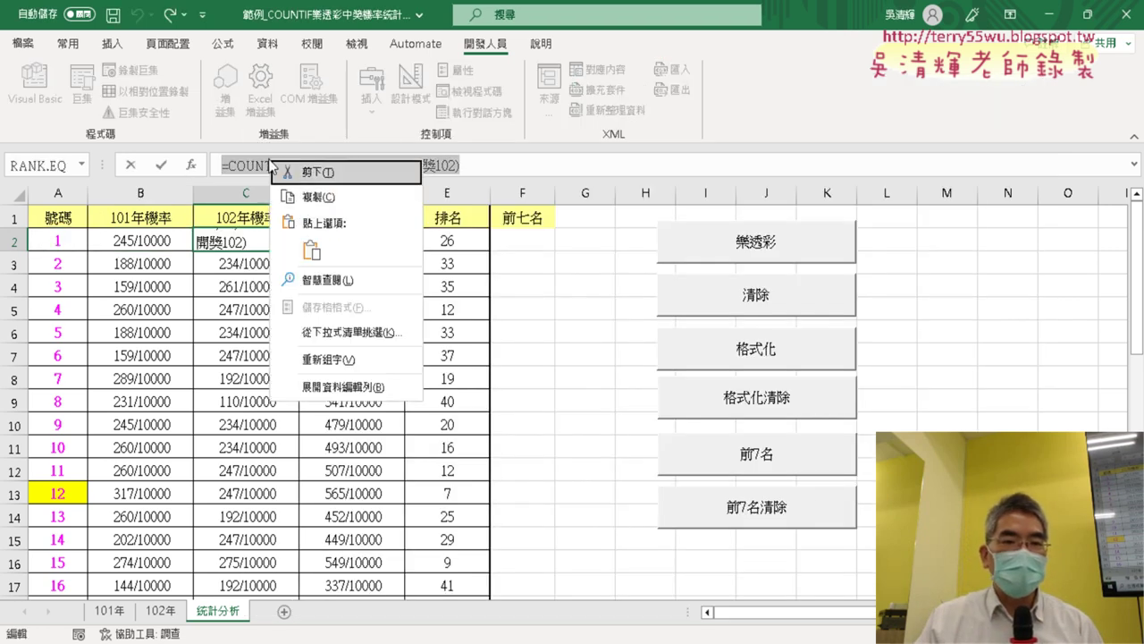
left_click(309, 197)
left_click(136, 168)
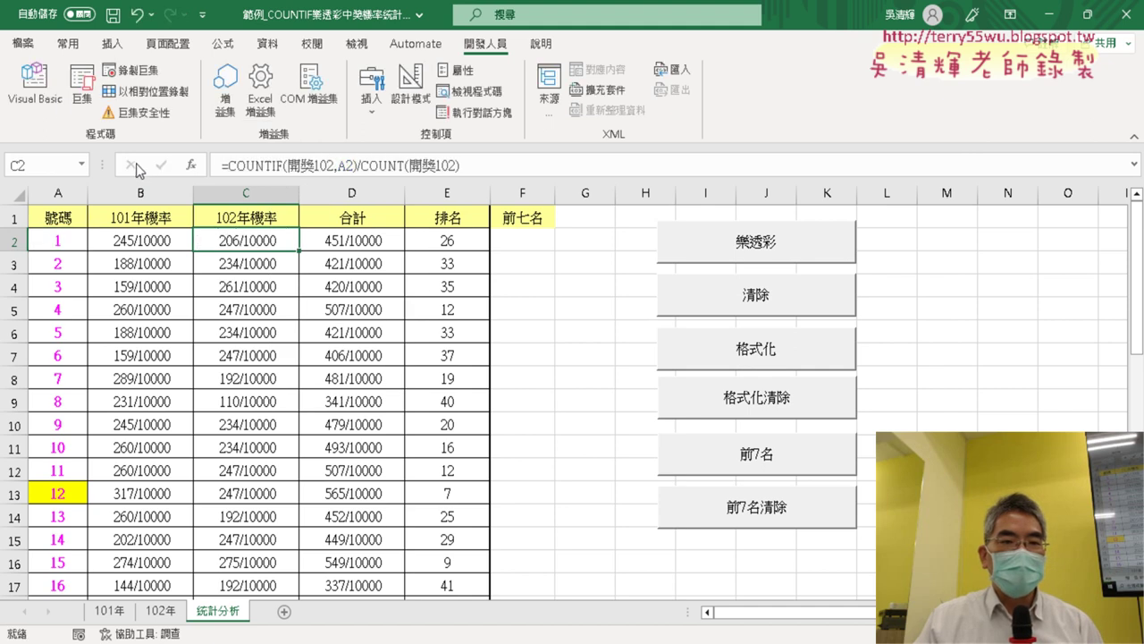
left_click(36, 92)
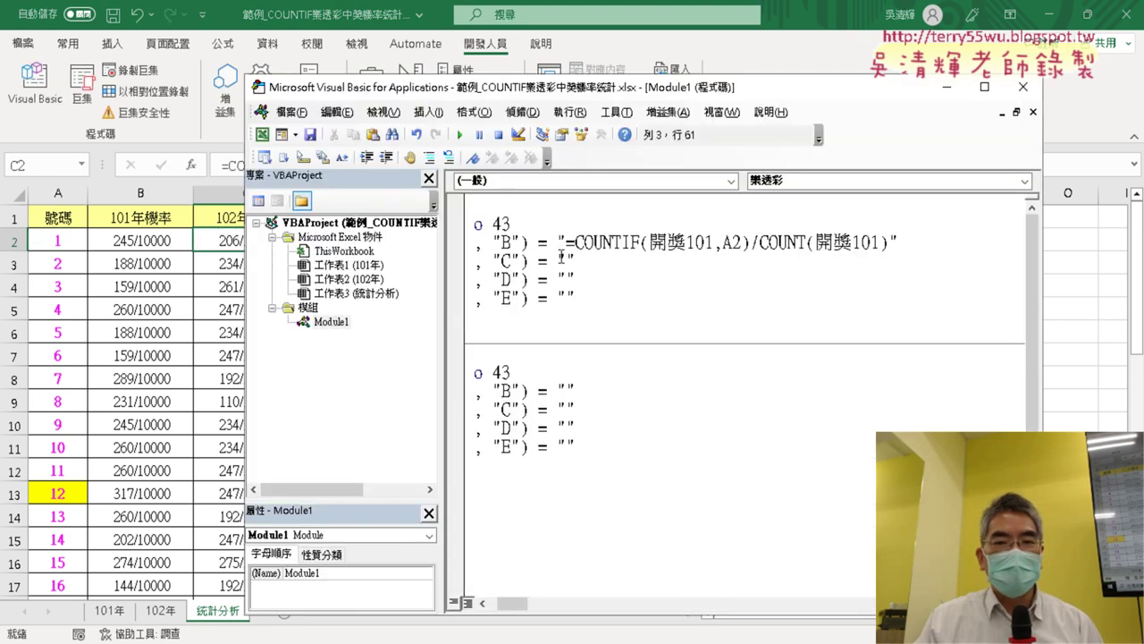
key("ctrl+v")
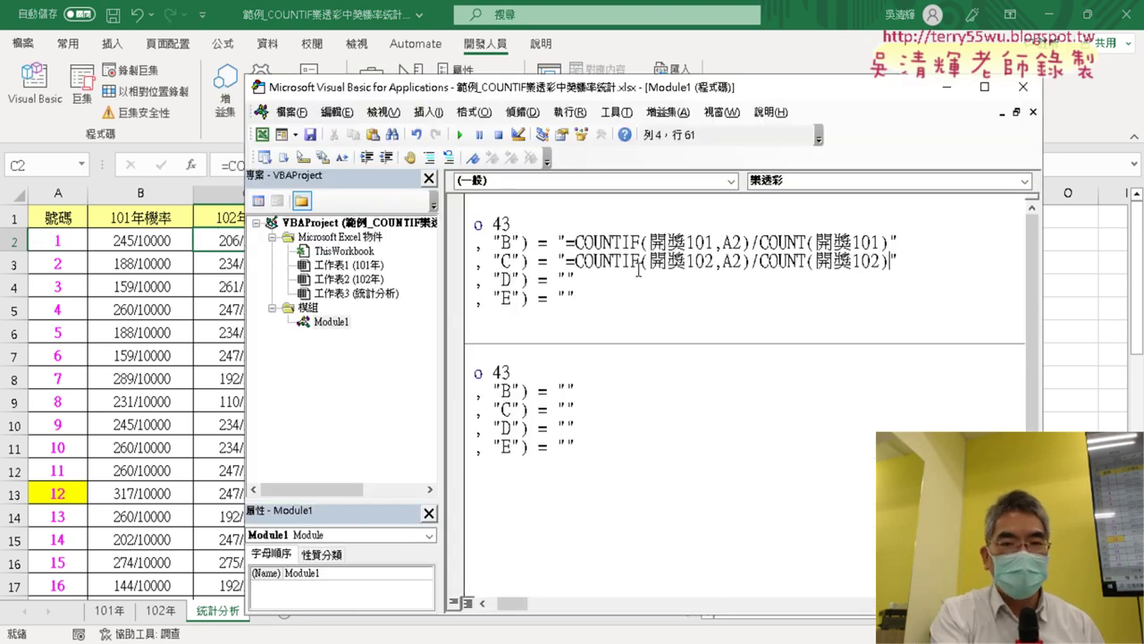
Paste the D2 formula =B2+C2 into the macro's column D line
left_click(209, 231)
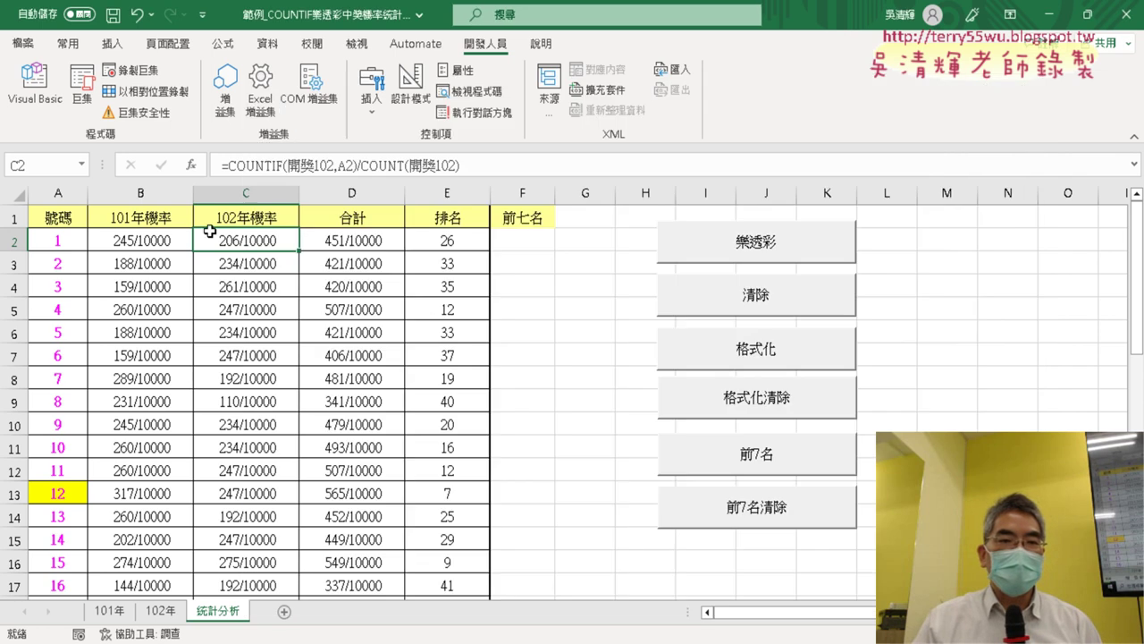
left_click(352, 242)
left_click_drag(221, 166, 262, 165)
right_click(256, 165)
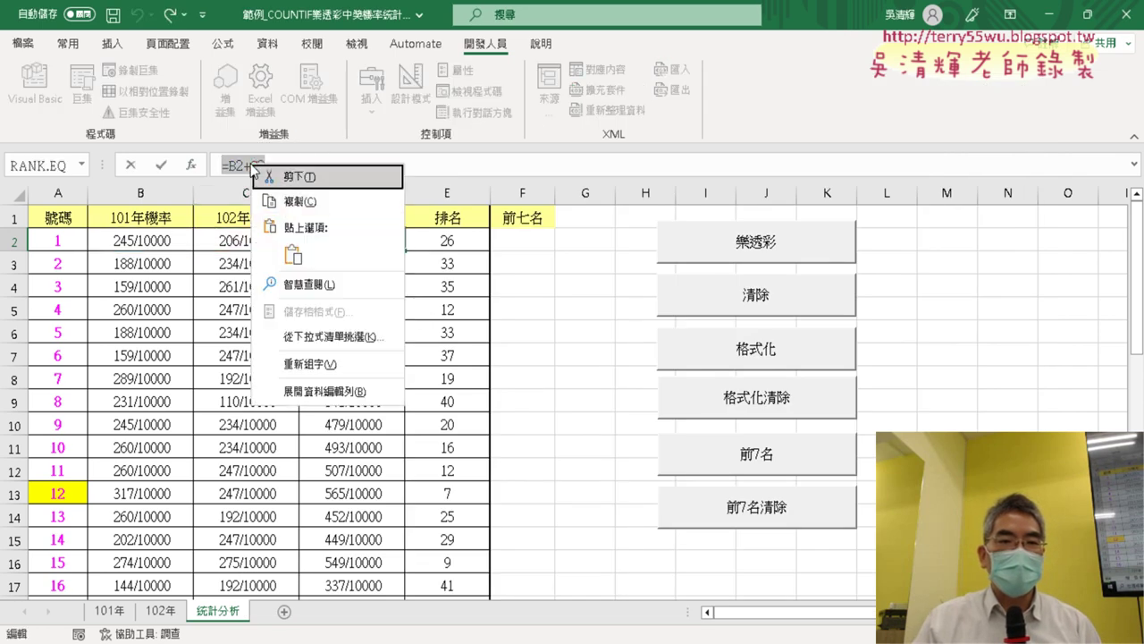
left_click(287, 201)
left_click(34, 85)
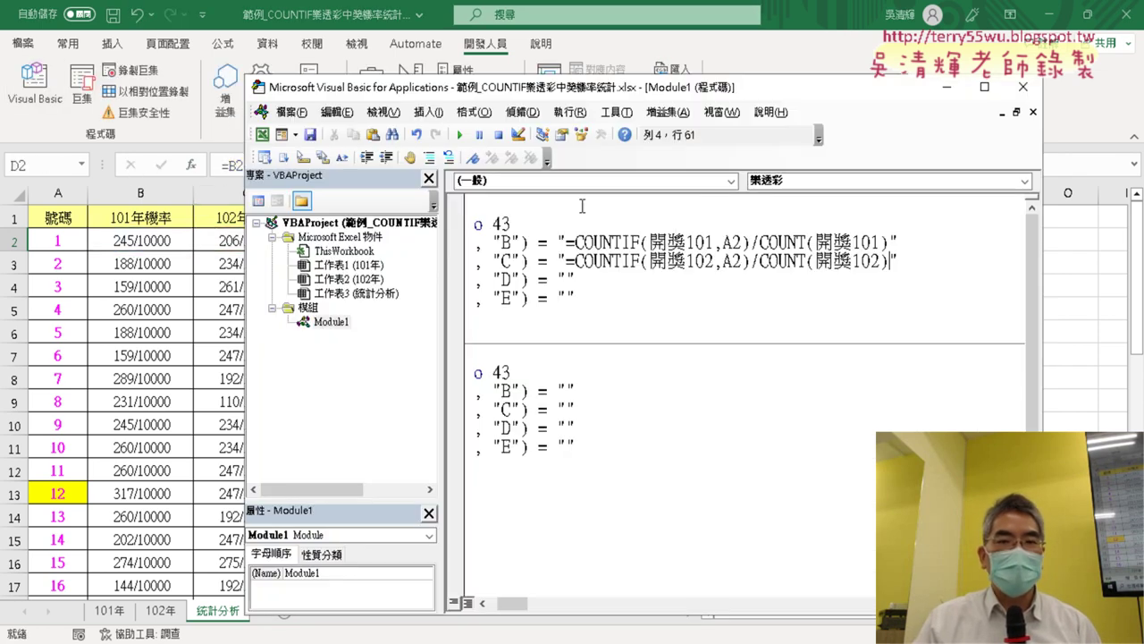
left_click(567, 278)
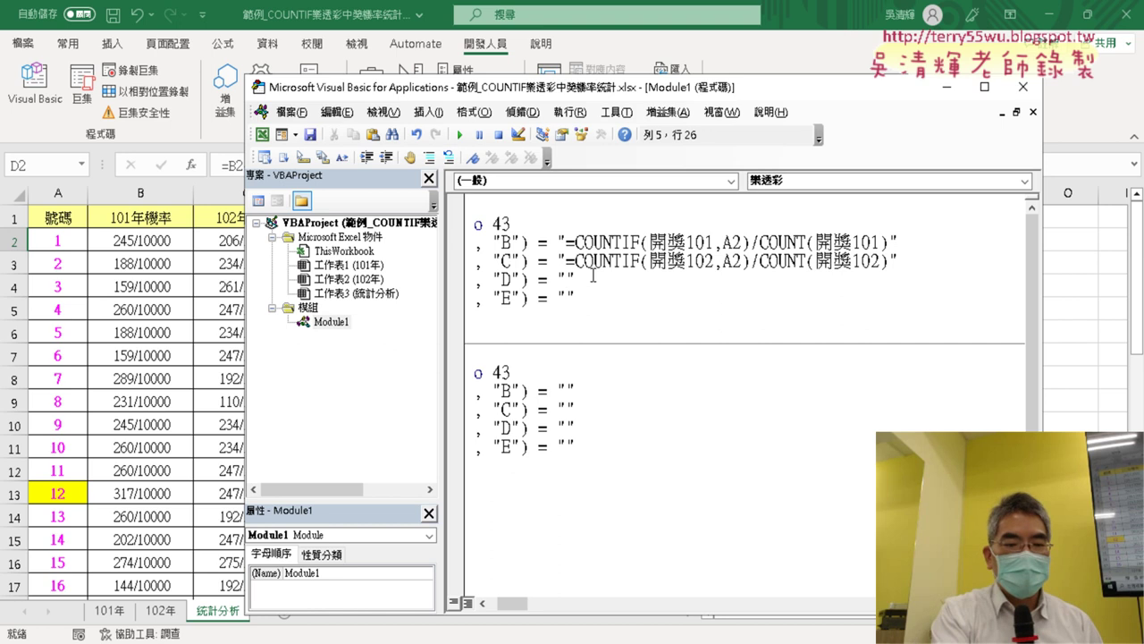
key("ctrl+v")
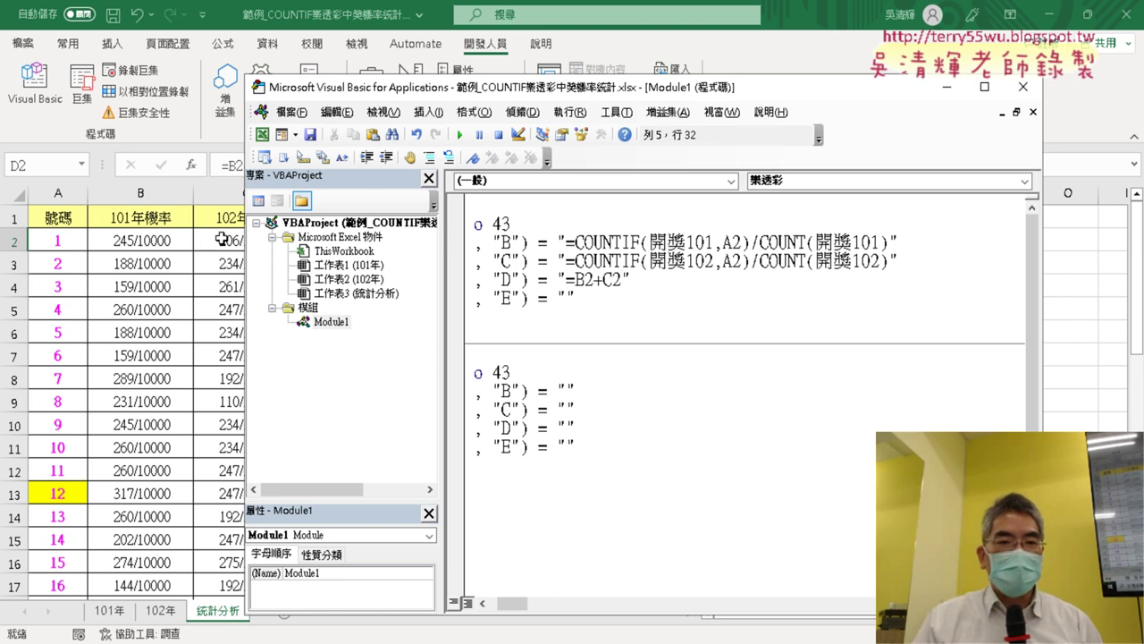
Paste the E2 RANK.EQ formula into the macro's column E line
left_click(222, 239)
left_click(446, 239)
double_click(447, 240)
triple_click(241, 166)
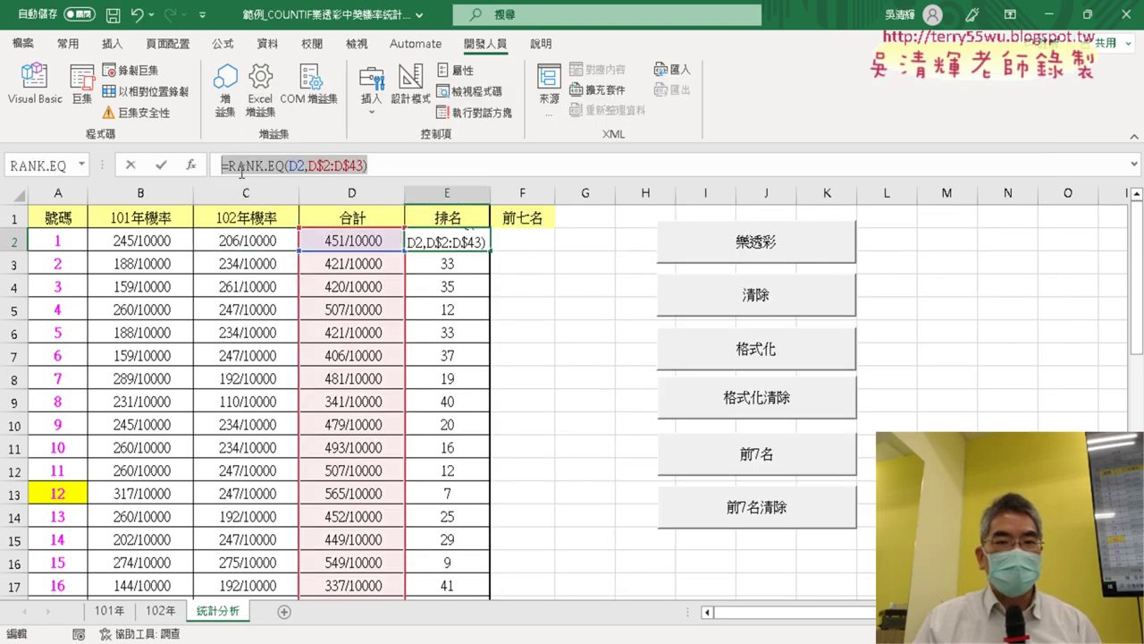
right_click(259, 168)
left_click(298, 206)
key("Escape")
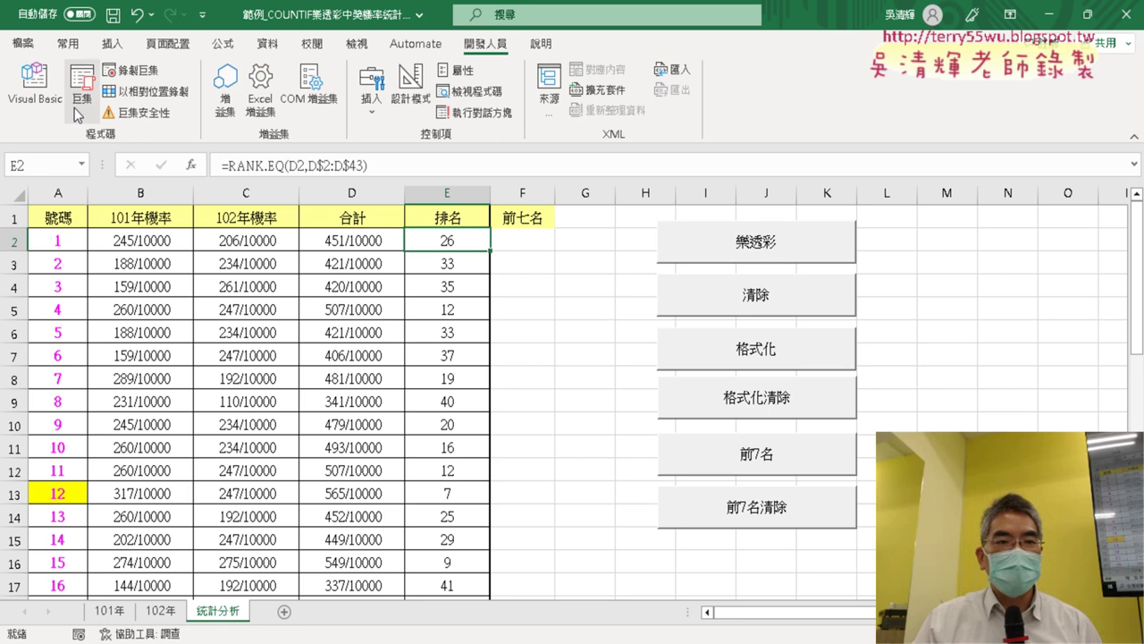
left_click(34, 85)
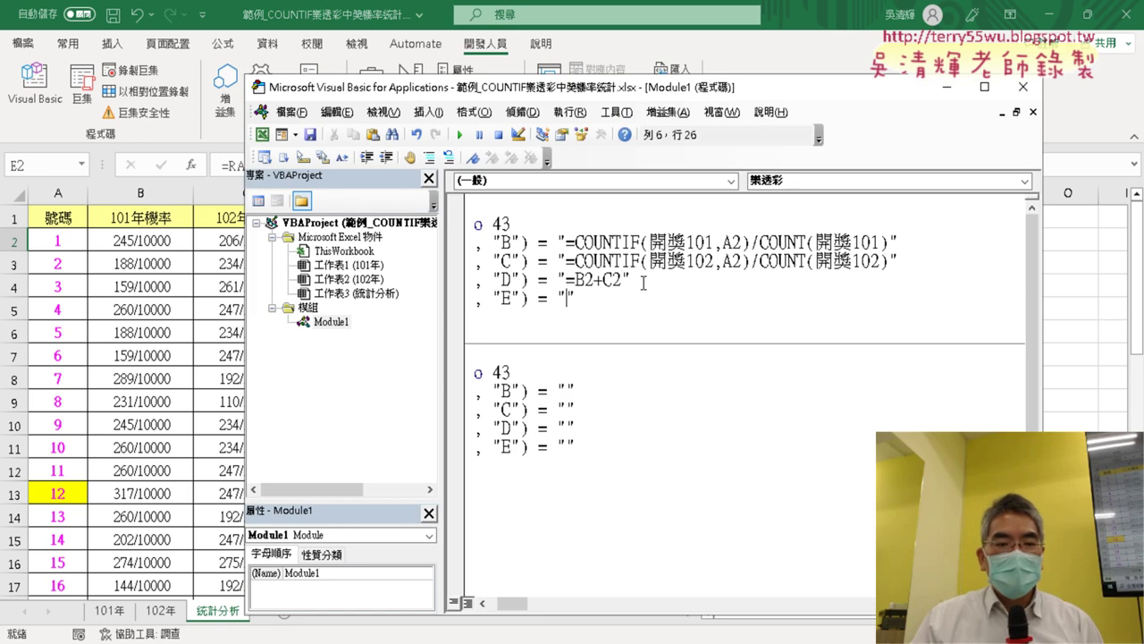
left_click(566, 298)
key("ctrl+v")
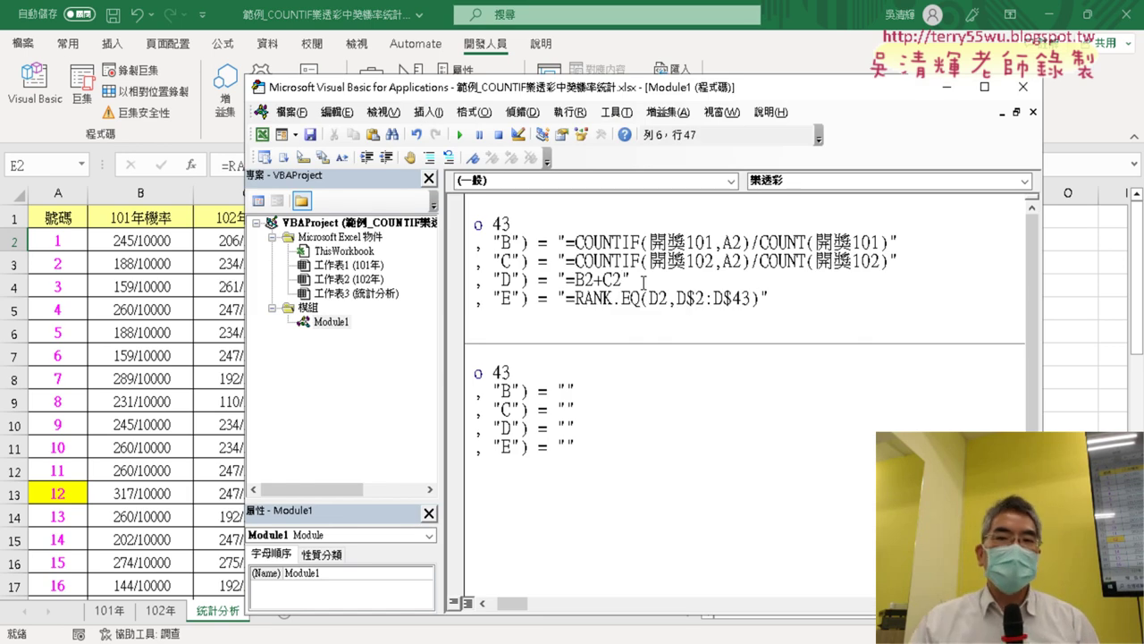
Move and widen the code window so full lines show, selecting the 2 in A2
left_click(720, 112)
left_click(623, 87)
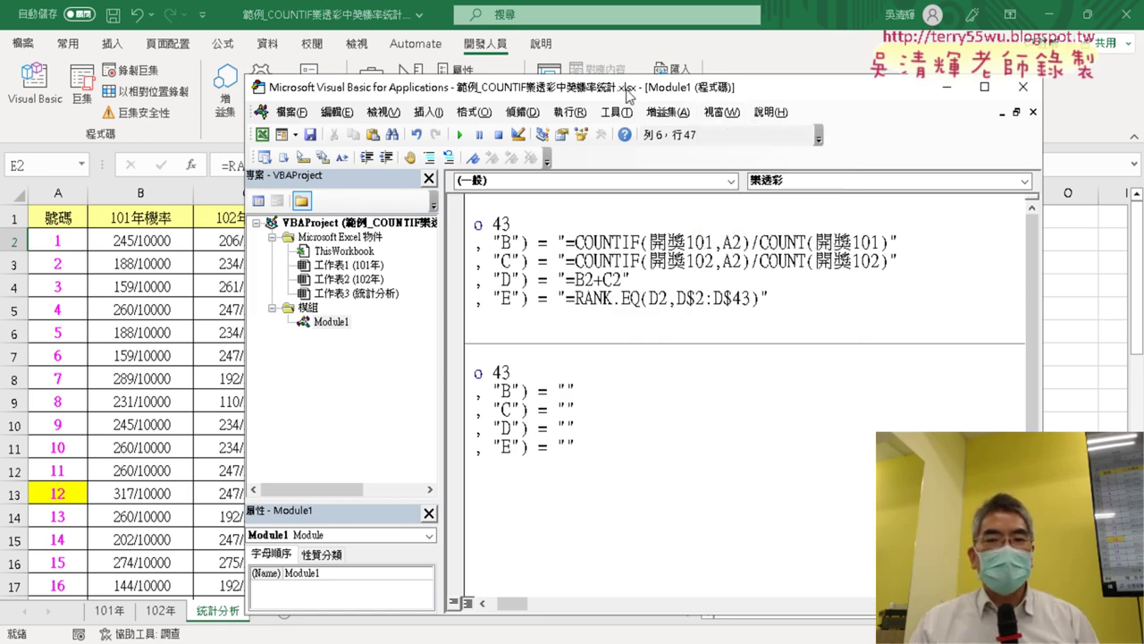
left_click_drag(626, 89, 445, 69)
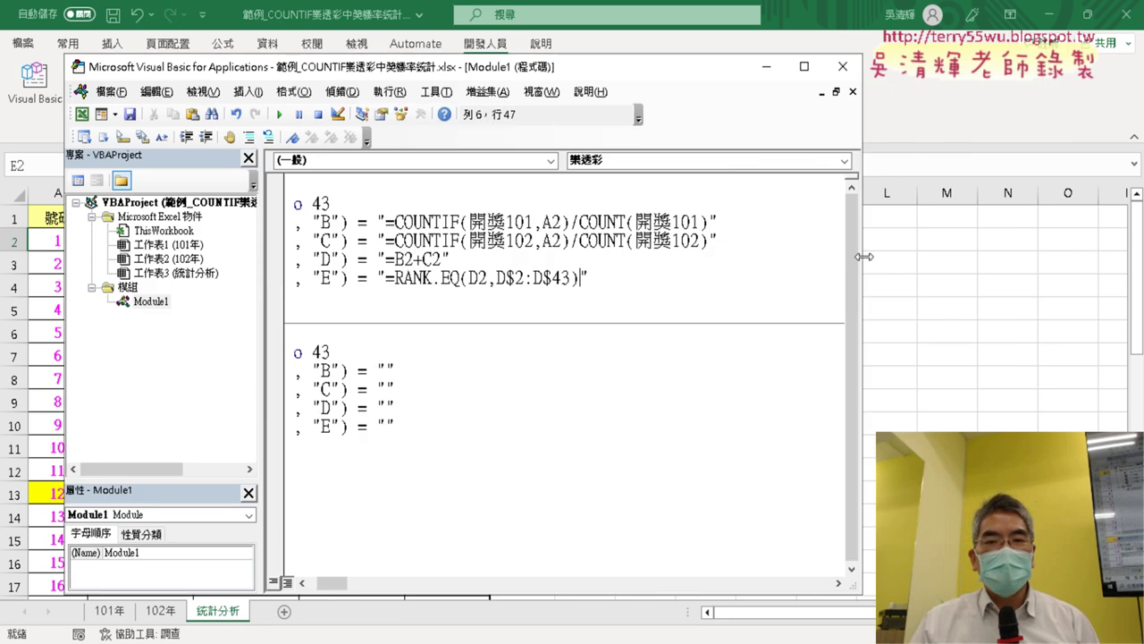
left_click_drag(861, 259, 1039, 258)
left_click_drag(351, 586, 337, 585)
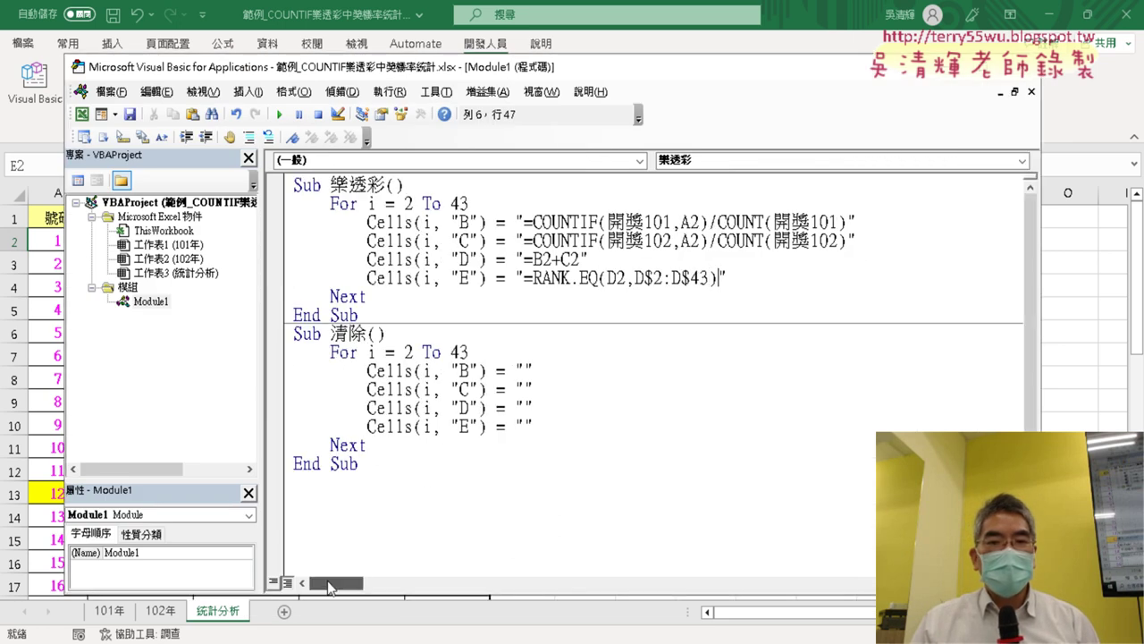
left_click_drag(698, 221, 690, 220)
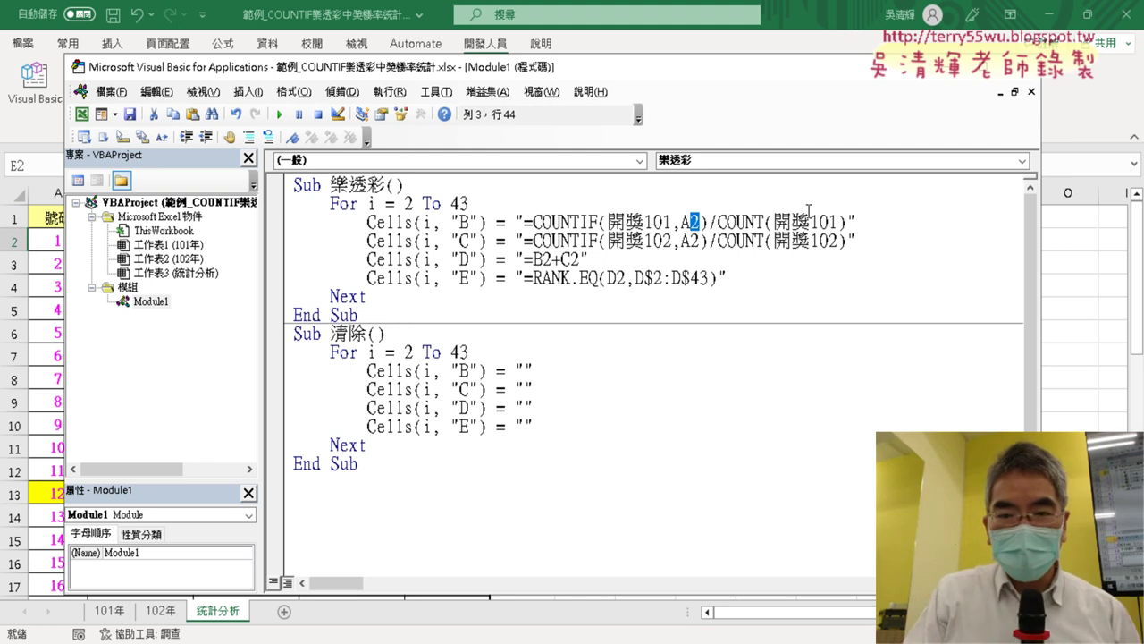
On the column B line, replace the fixed 2 in A2 with " & i & "
type("\"\"")
key("Left")
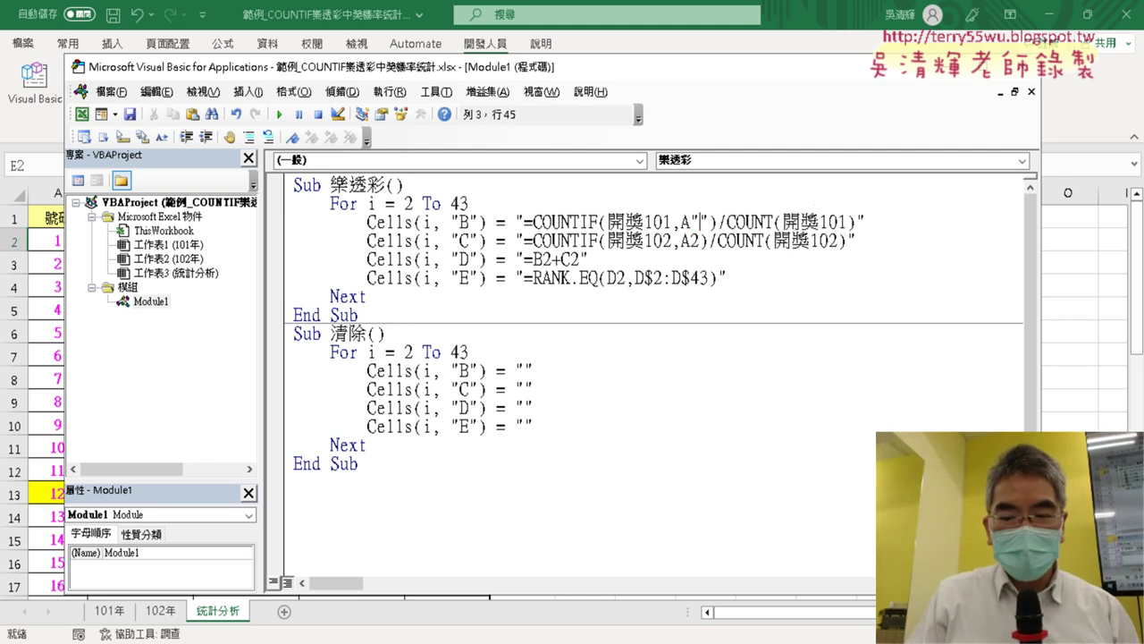
type("＆")
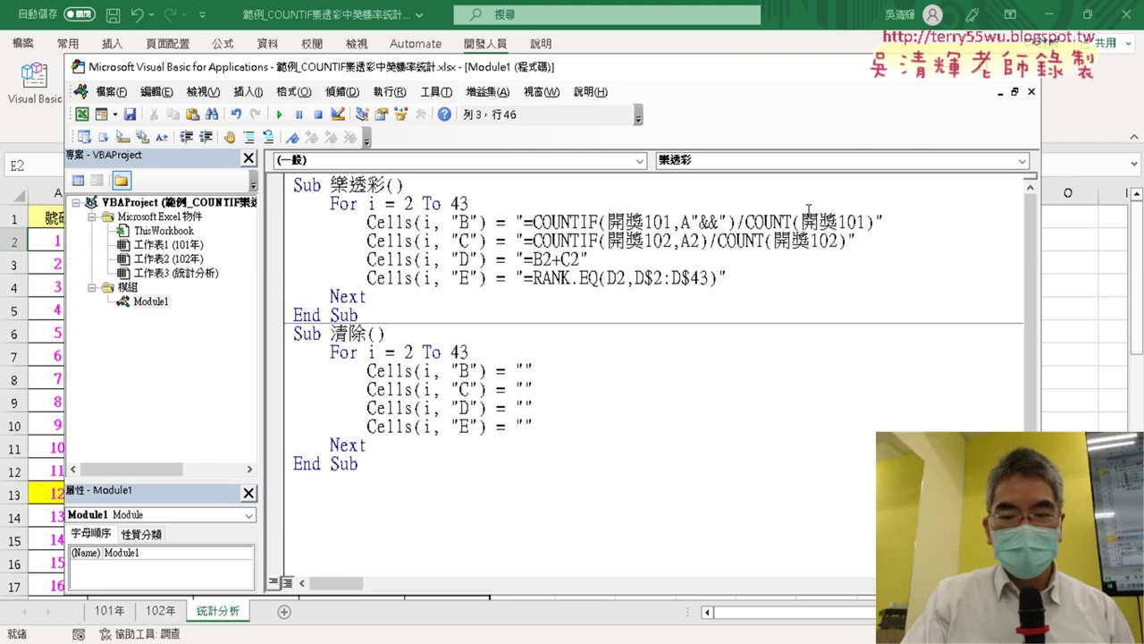
type("找")
key("BackSpace")
type("&")
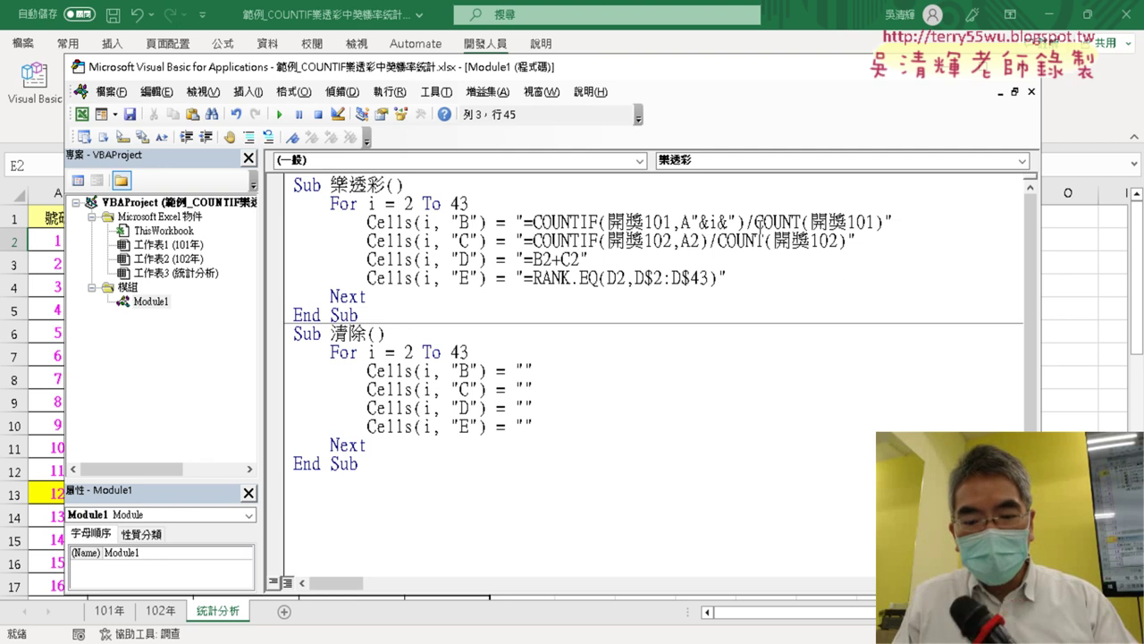
key("Left")
key("Left")
key("Left")
key("Right")
key("Right")
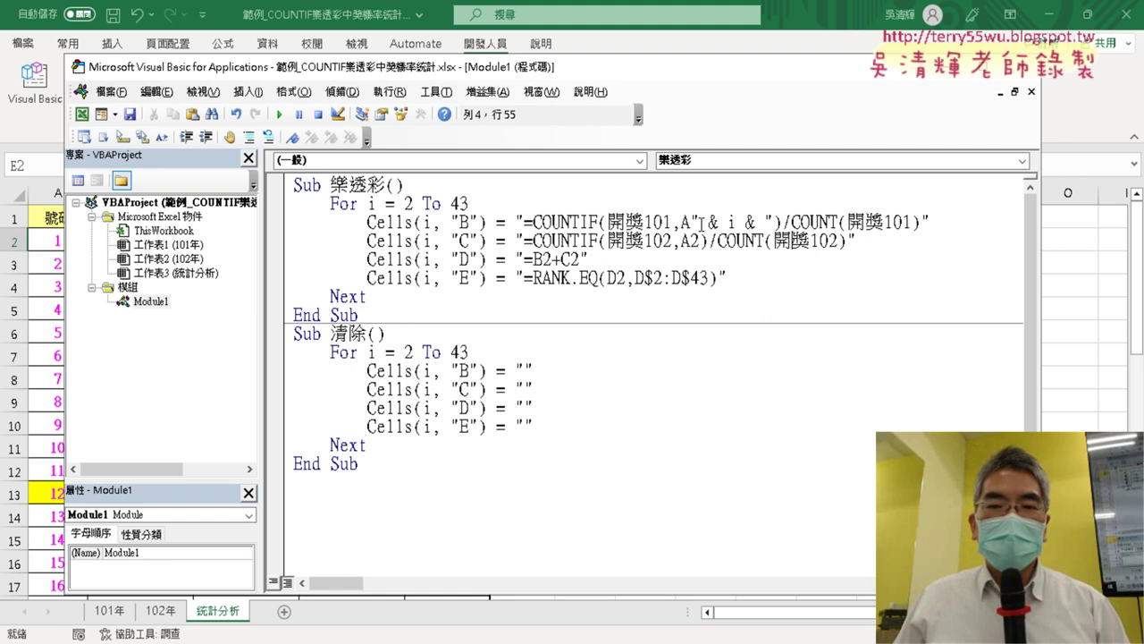
Copy the " & i & " fragment and paste it over the 2 in A2 on the column C line
left_click_drag(689, 221, 774, 221)
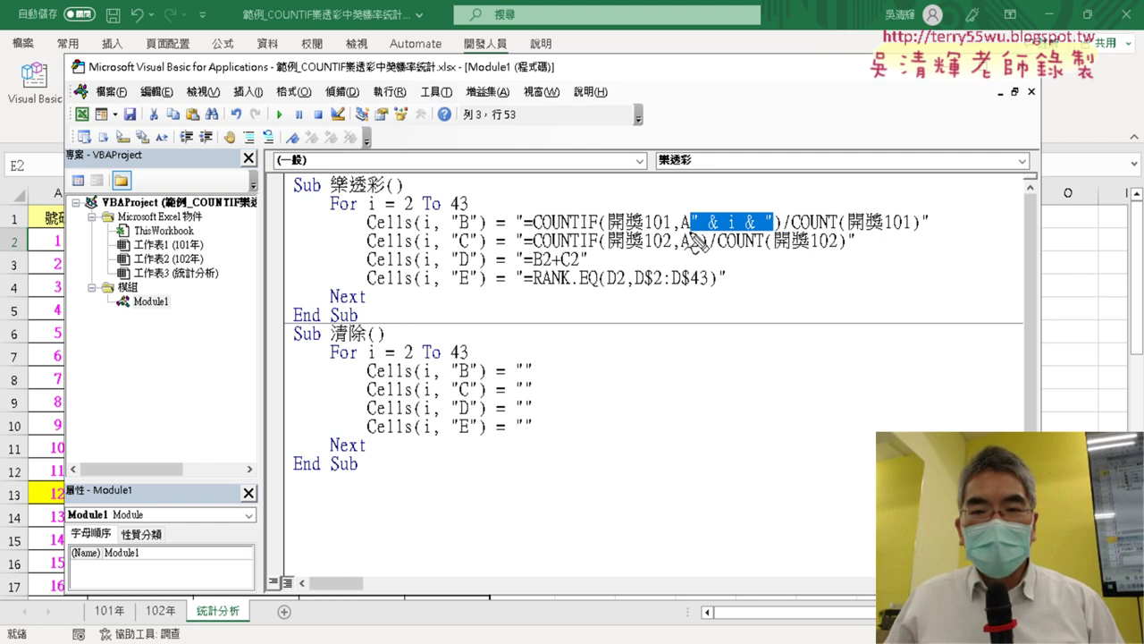
left_click_drag(702, 234, 770, 226)
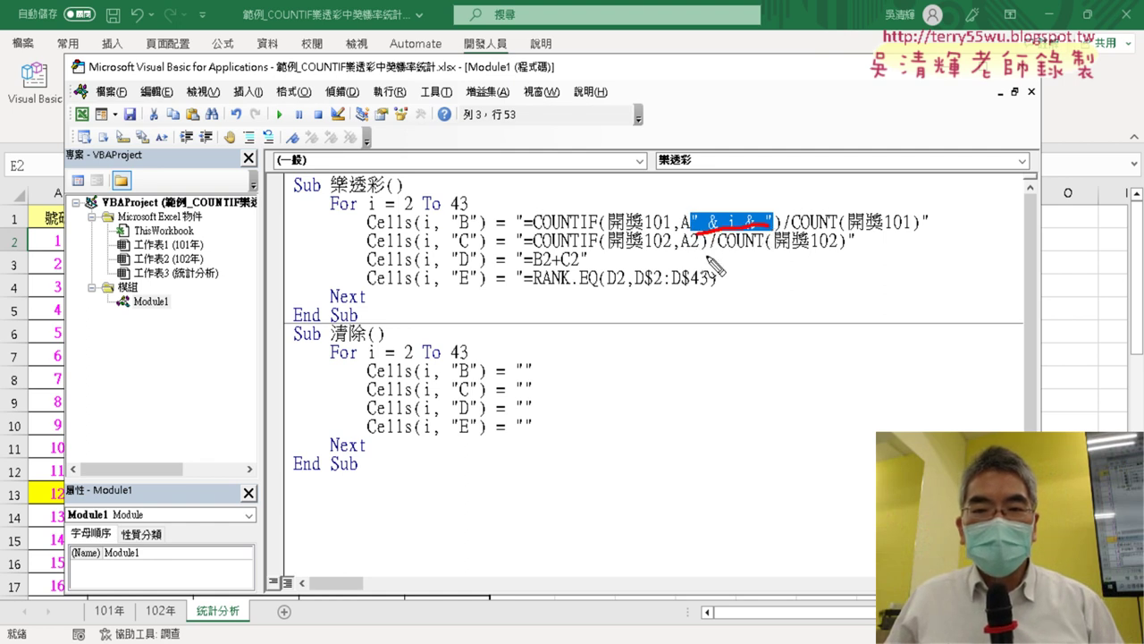
left_click_drag(689, 252, 782, 217)
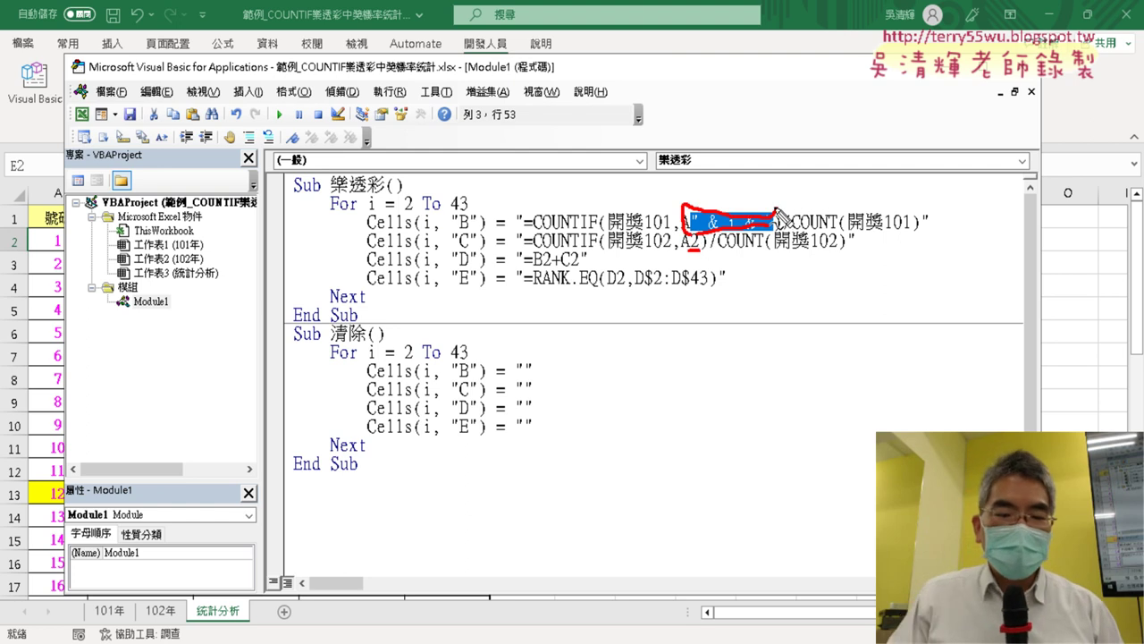
key("Escape")
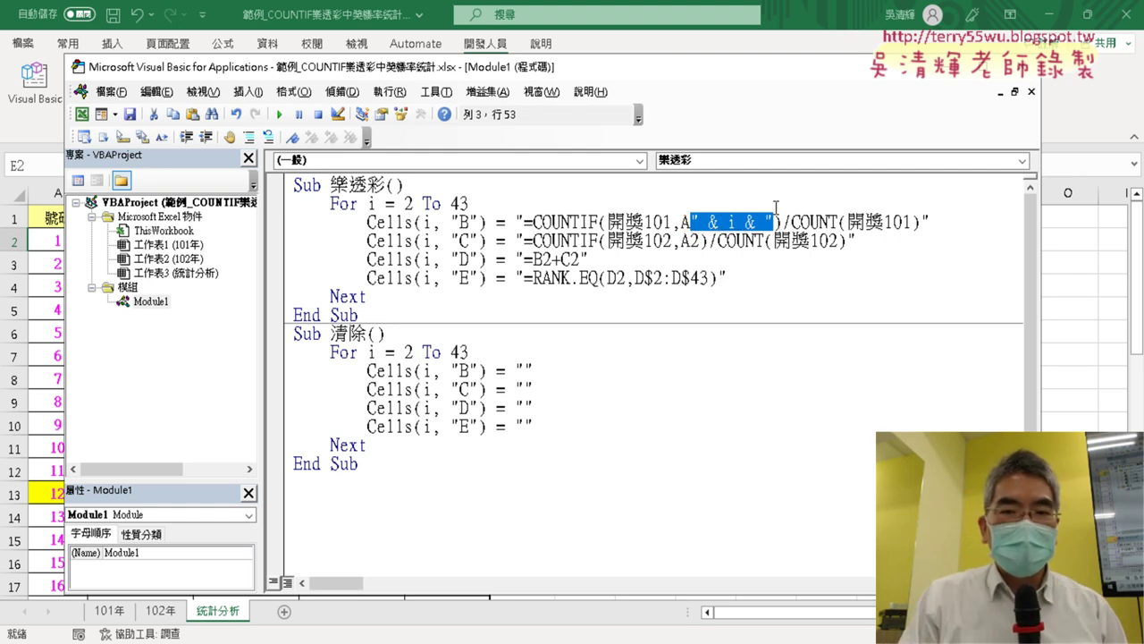
right_click(753, 222)
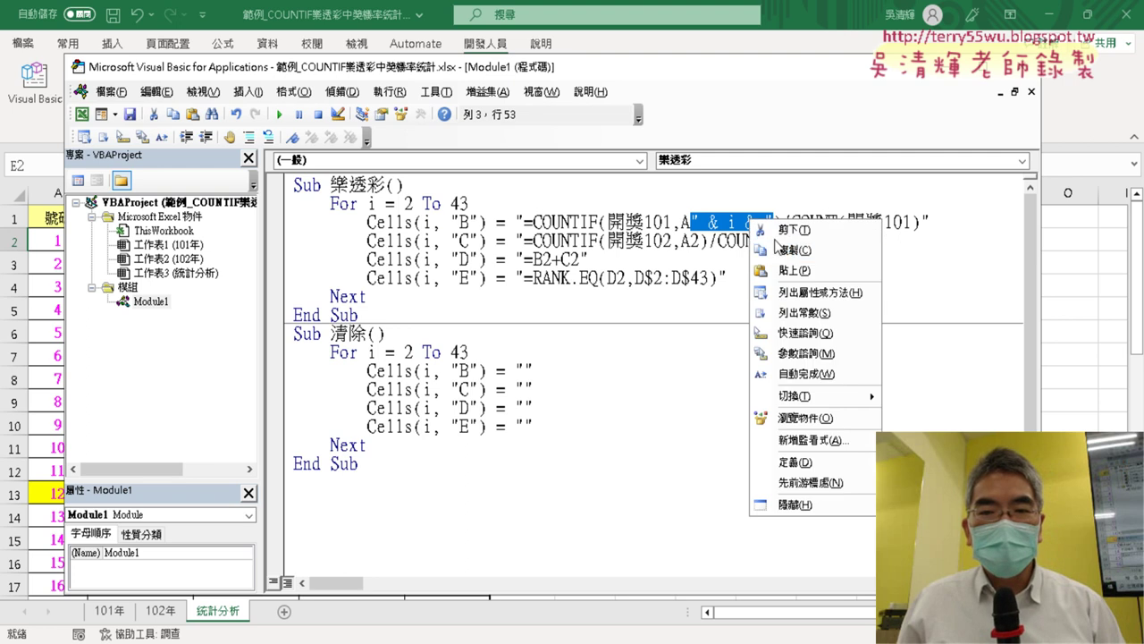
key("Escape")
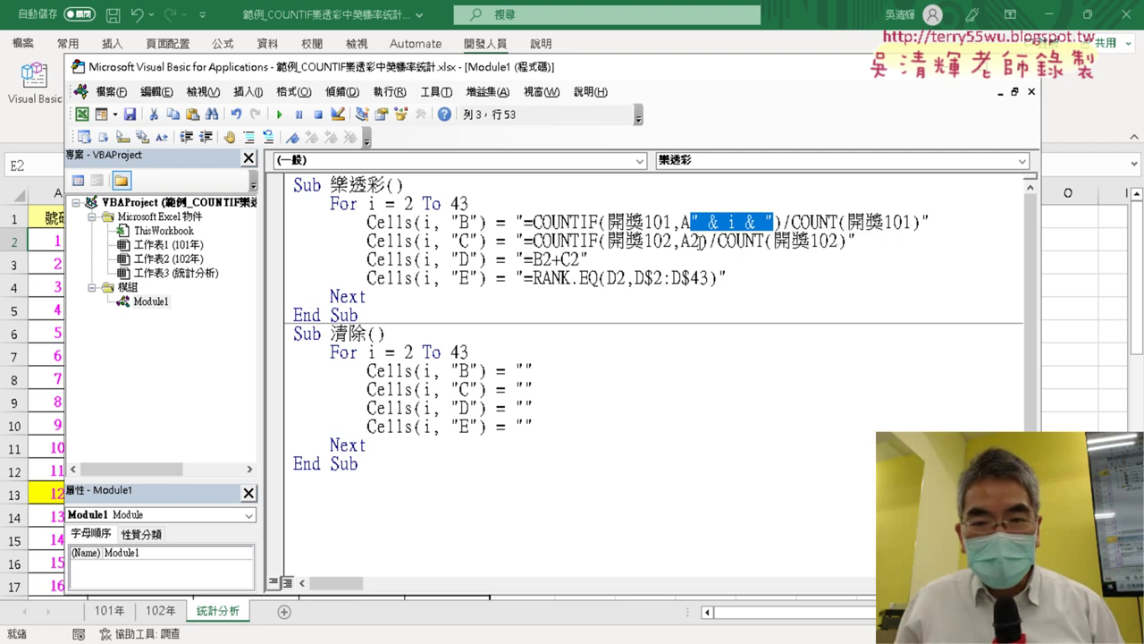
left_click_drag(700, 241, 689, 241)
right_click(695, 247)
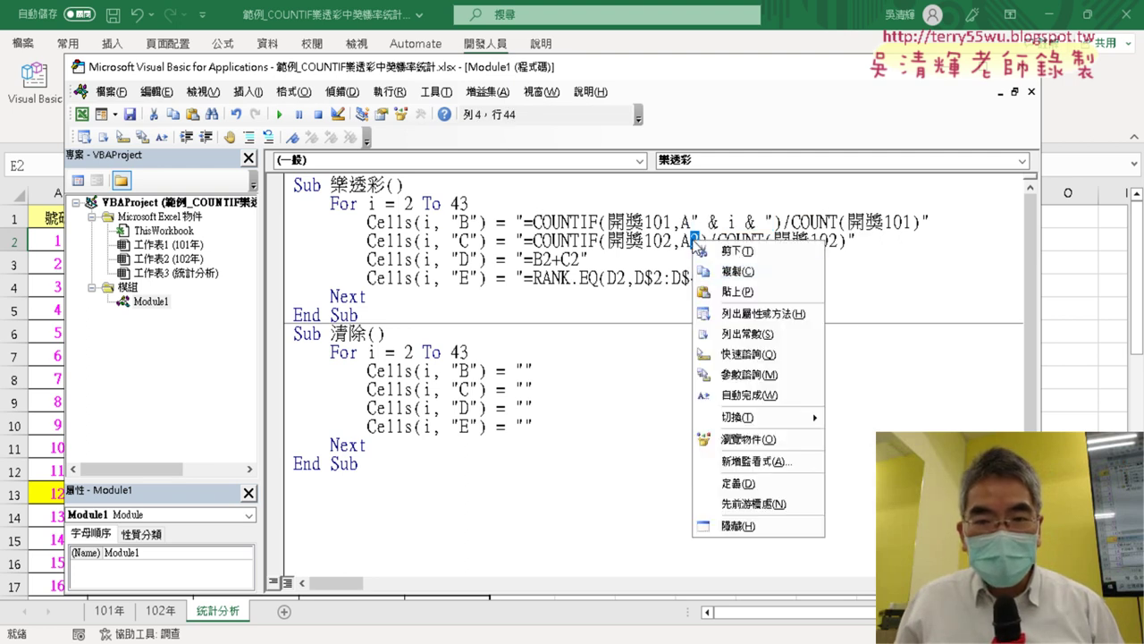
left_click(733, 287)
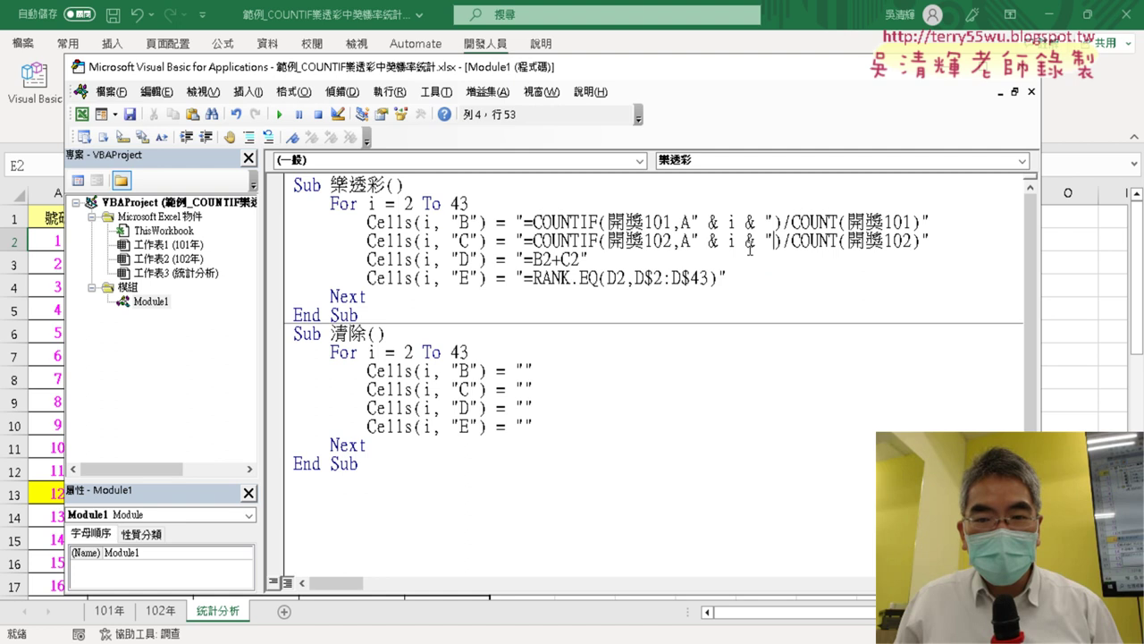
Replace the 2 in B2, C2 and D2 of the total and rank formulas with " & i & "
left_click_drag(554, 260, 542, 260)
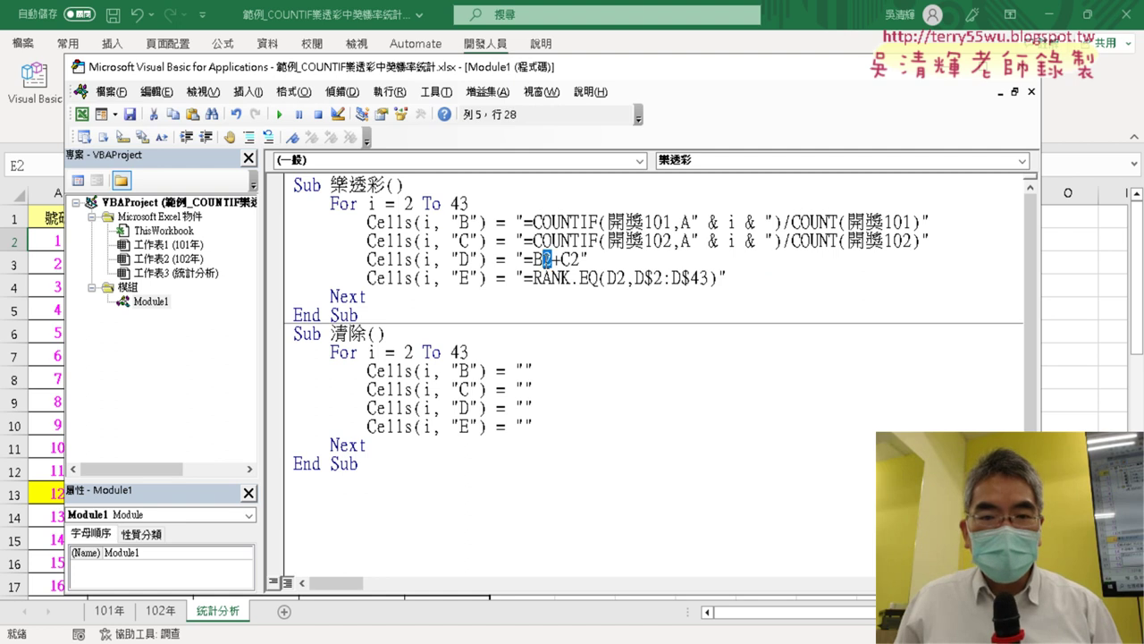
right_click(547, 260)
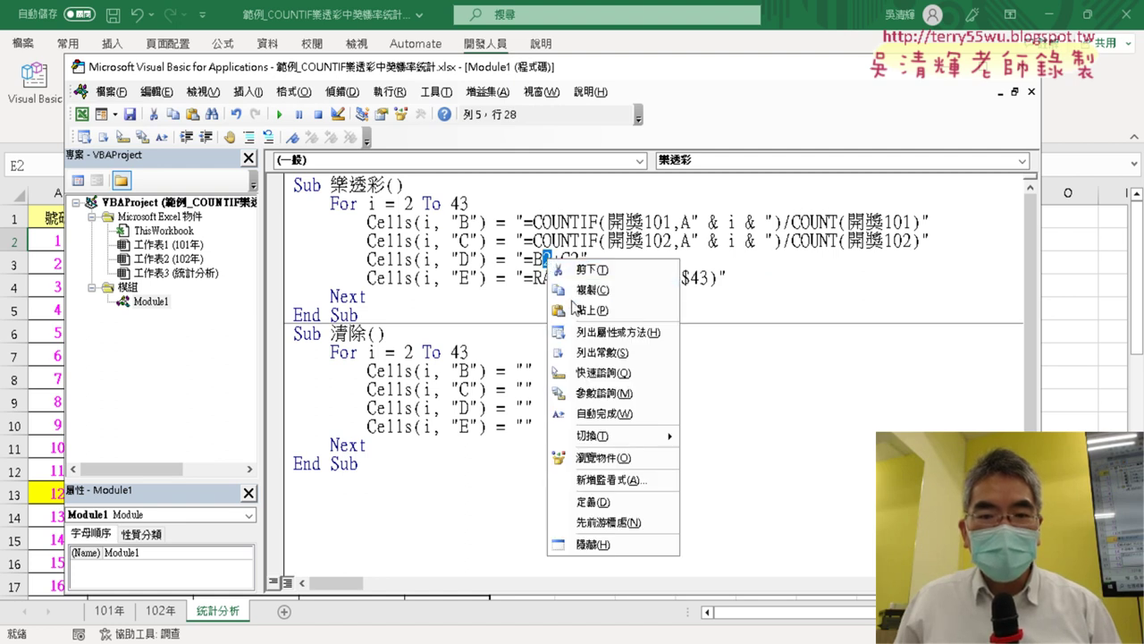
left_click(590, 313)
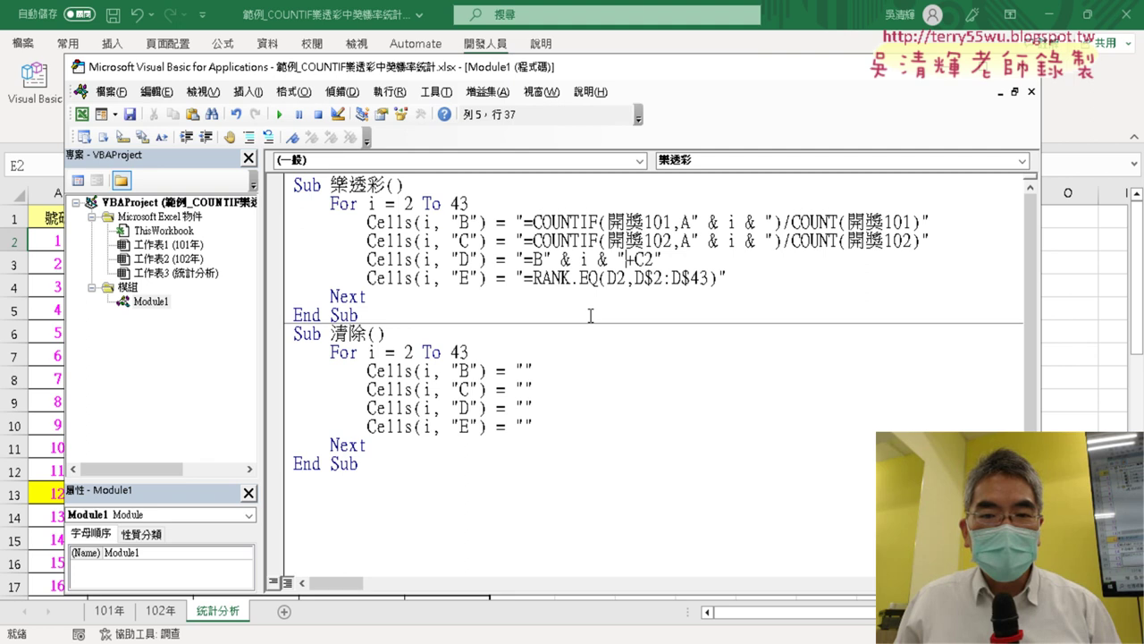
left_click_drag(542, 259, 617, 259)
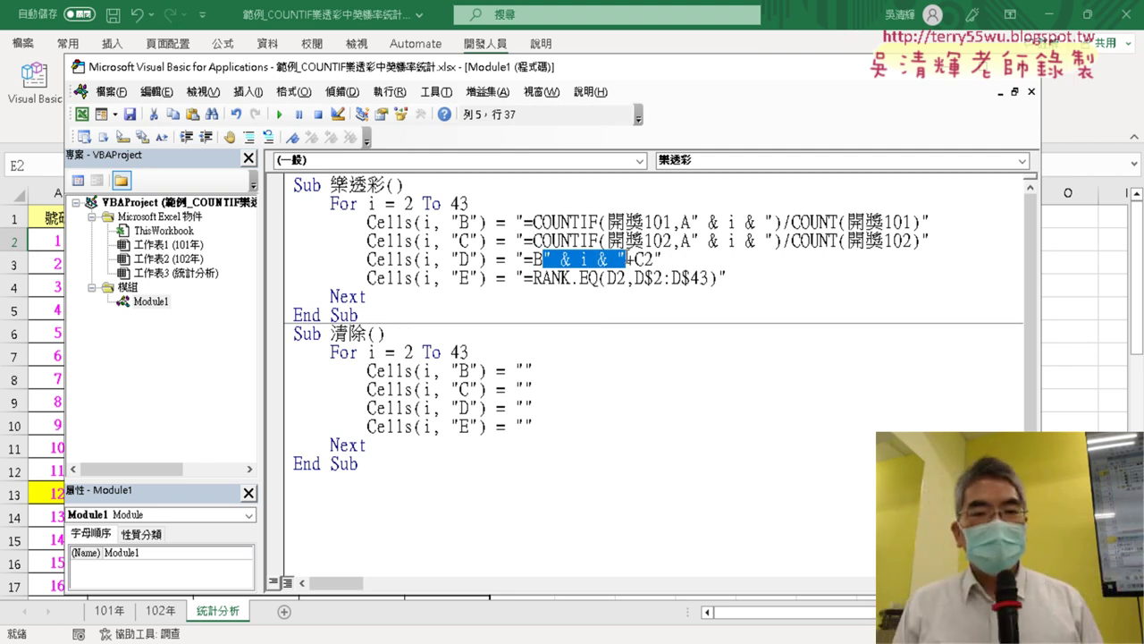
left_click_drag(642, 260, 657, 259)
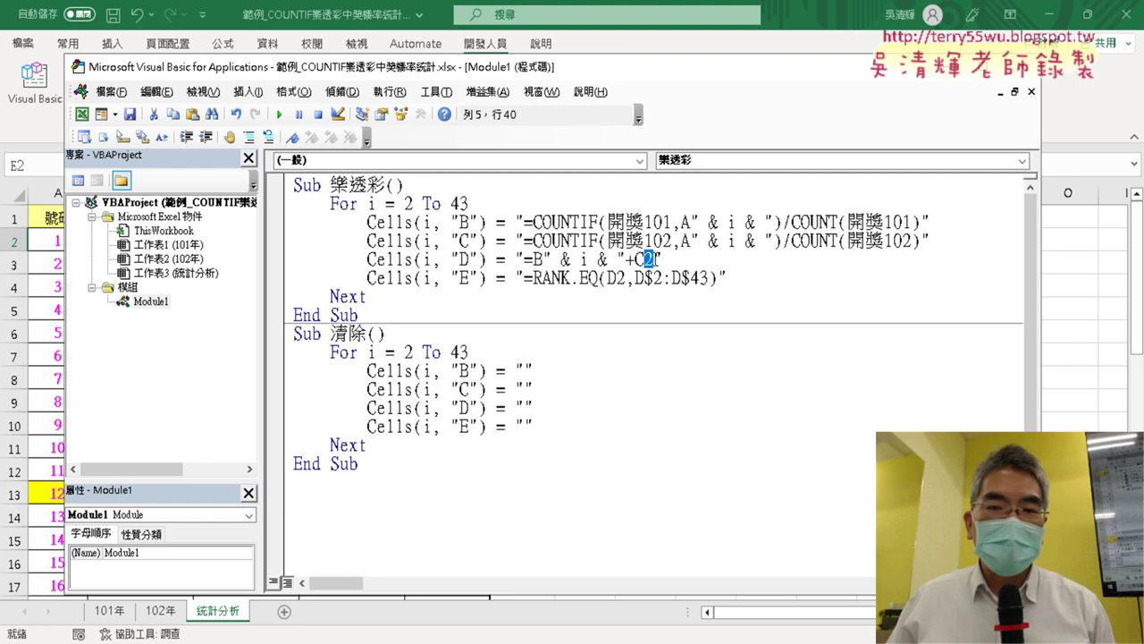
right_click(648, 261)
left_click(696, 313)
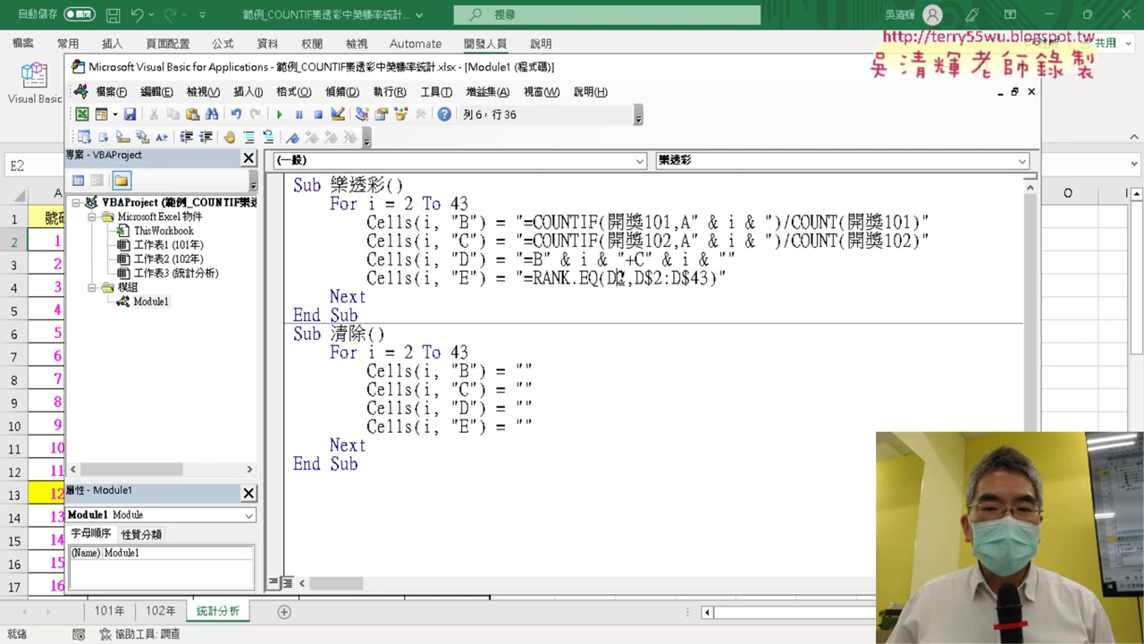
left_click_drag(616, 278, 626, 278)
right_click(623, 278)
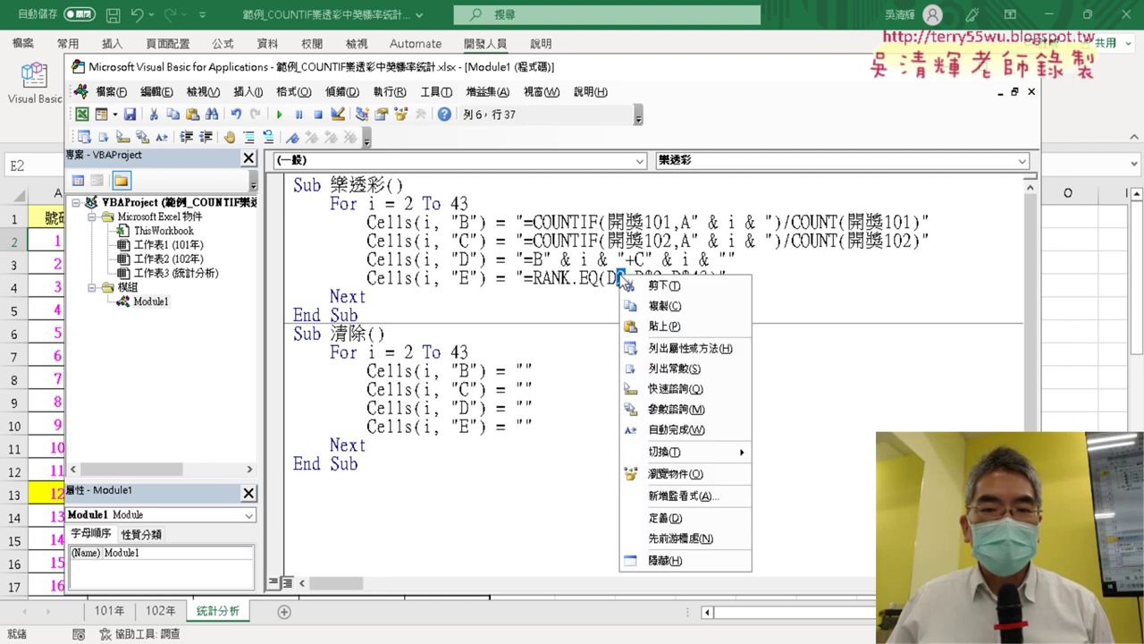
left_click(653, 329)
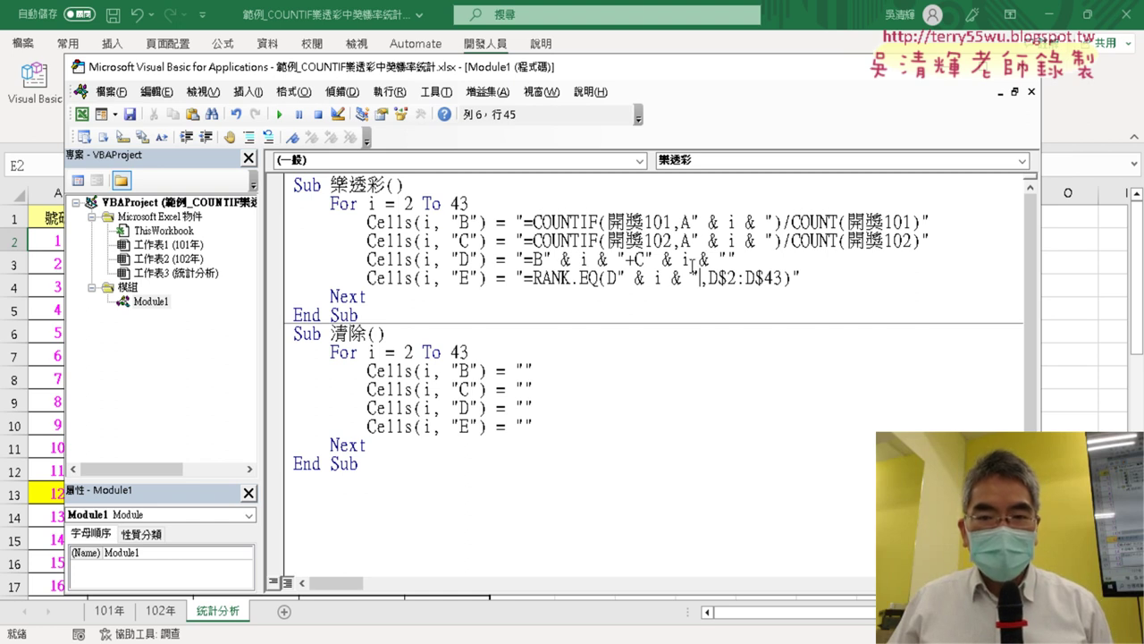
left_click_drag(617, 278, 693, 278)
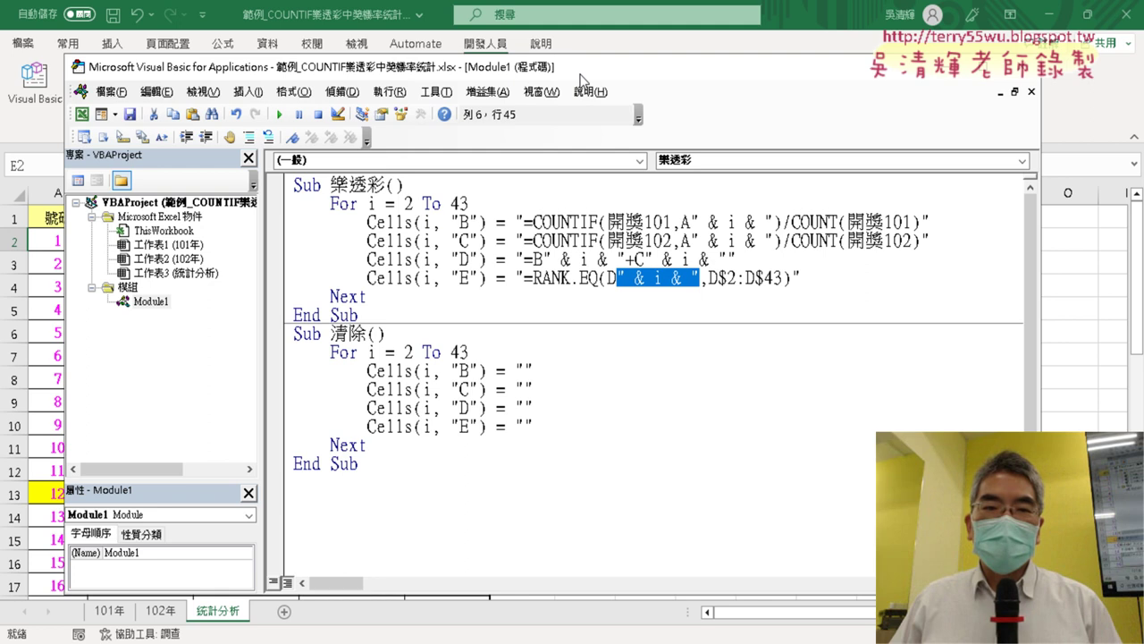
Run the 清除 macro to empty columns B–E
left_click_drag(583, 80, 964, 74)
left_click(795, 383)
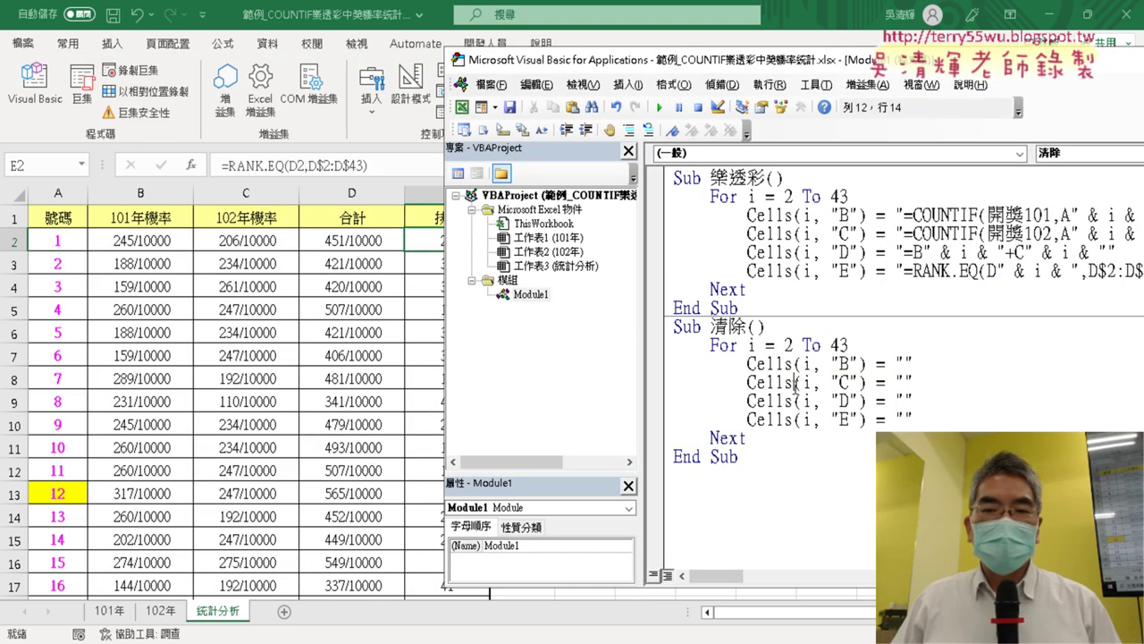
left_click(659, 106)
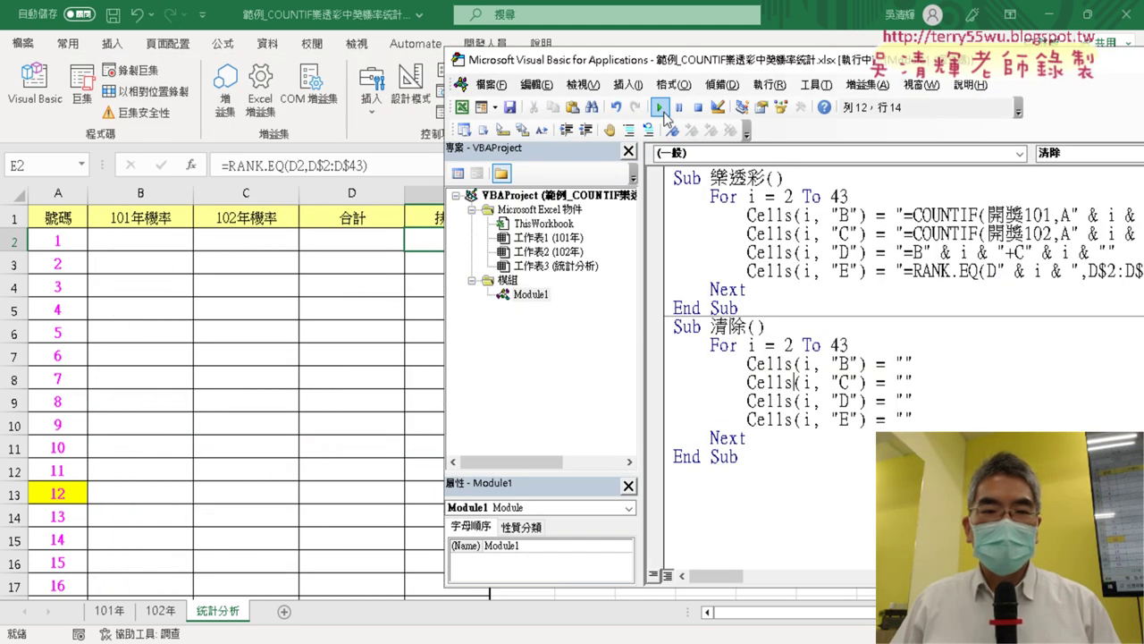
Run the 樂透彩 macro to refill columns B–E with rates, totals and ranks
left_click_drag(642, 68, 749, 68)
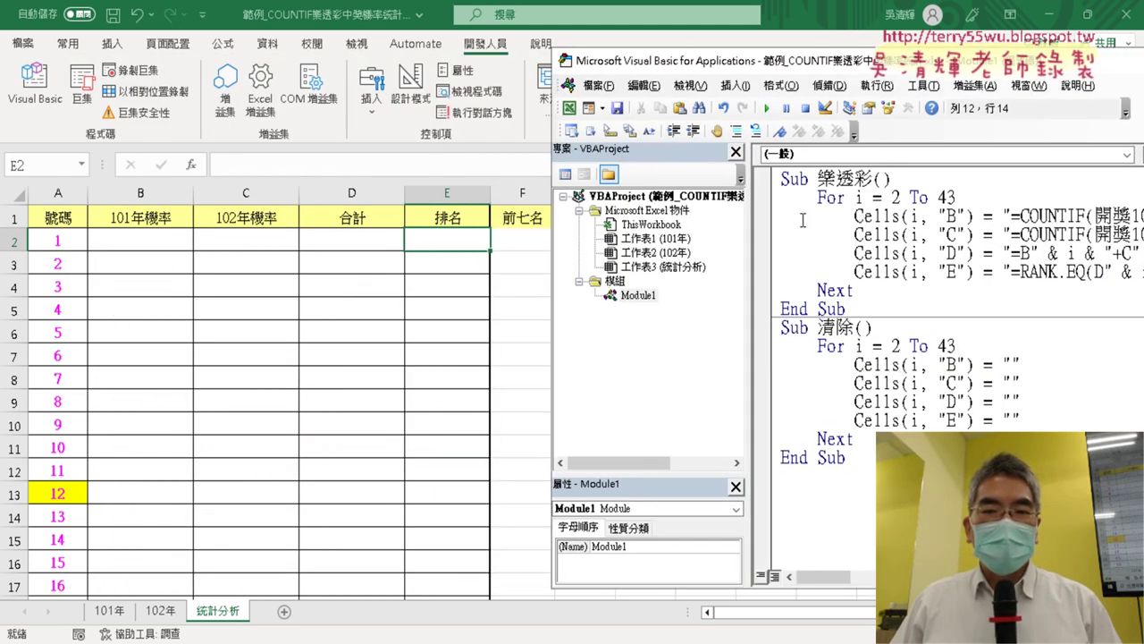
left_click(901, 252)
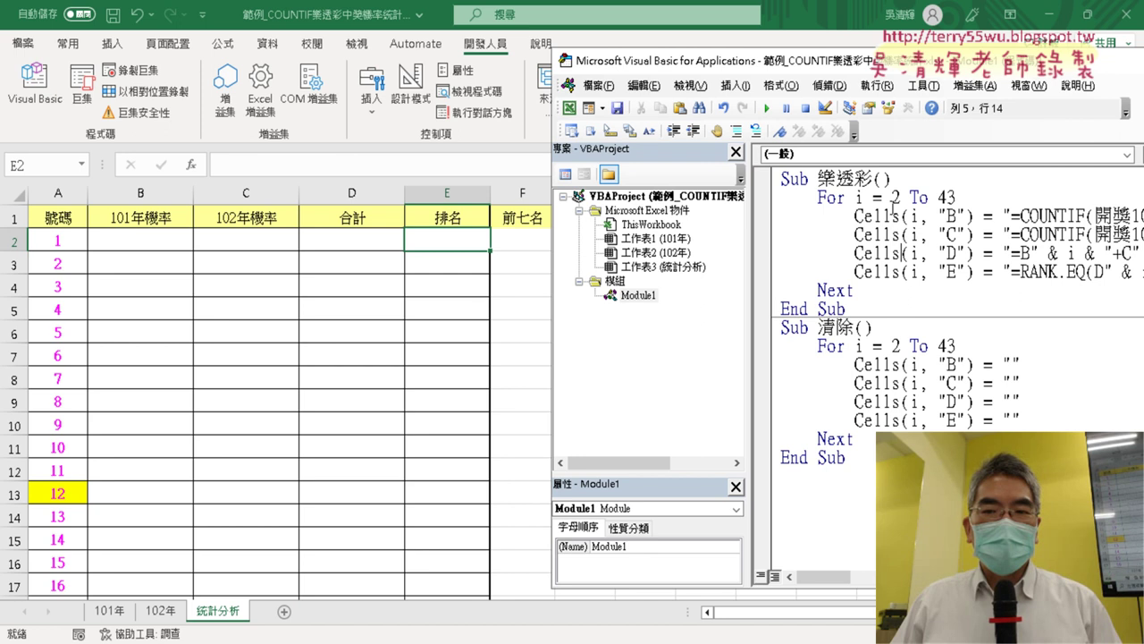
left_click(764, 115)
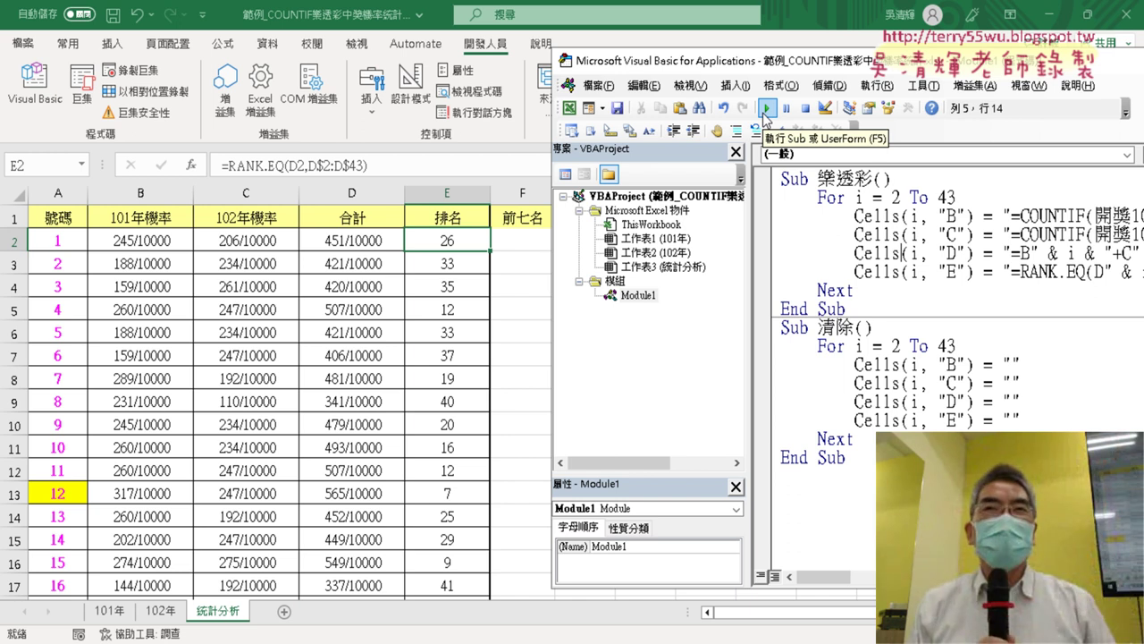
left_click(764, 114)
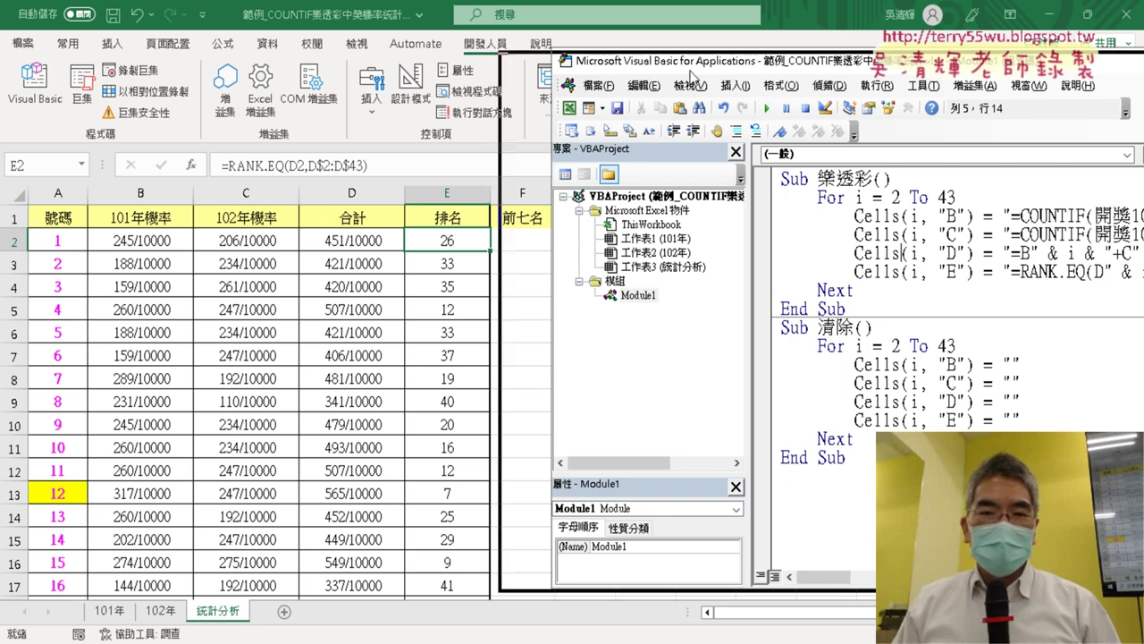
Bring the 統計分析 sheet forward and run 清除 then 樂透彩 twice, refilling rates, totals and ranks in B–E
left_click_drag(746, 72, 336, 105)
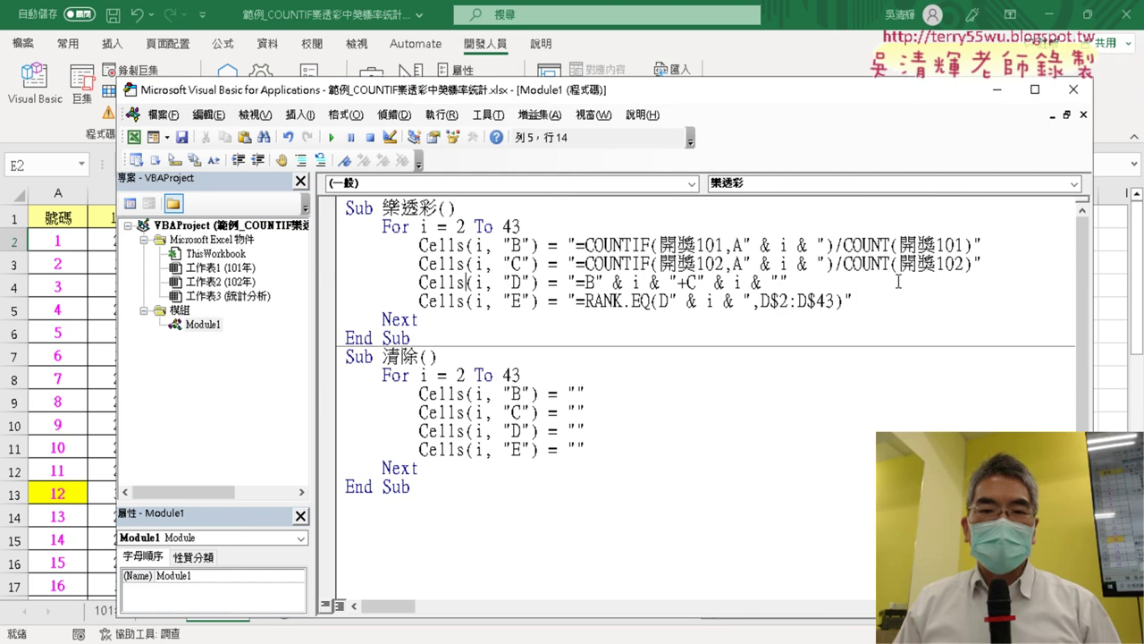
left_click(1102, 347)
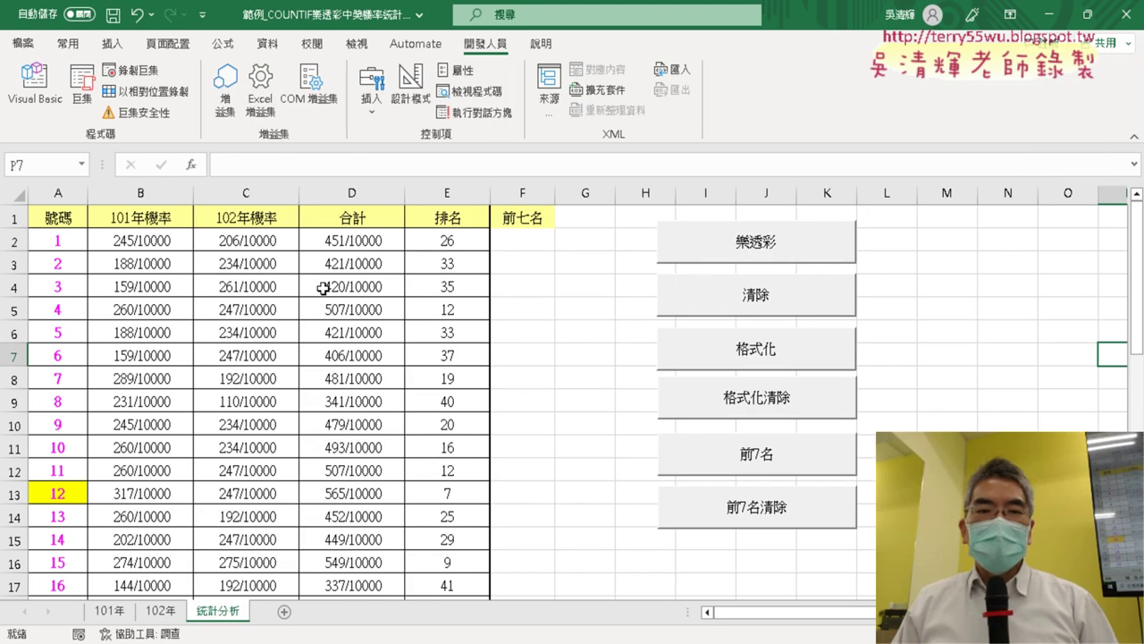
left_click(741, 309)
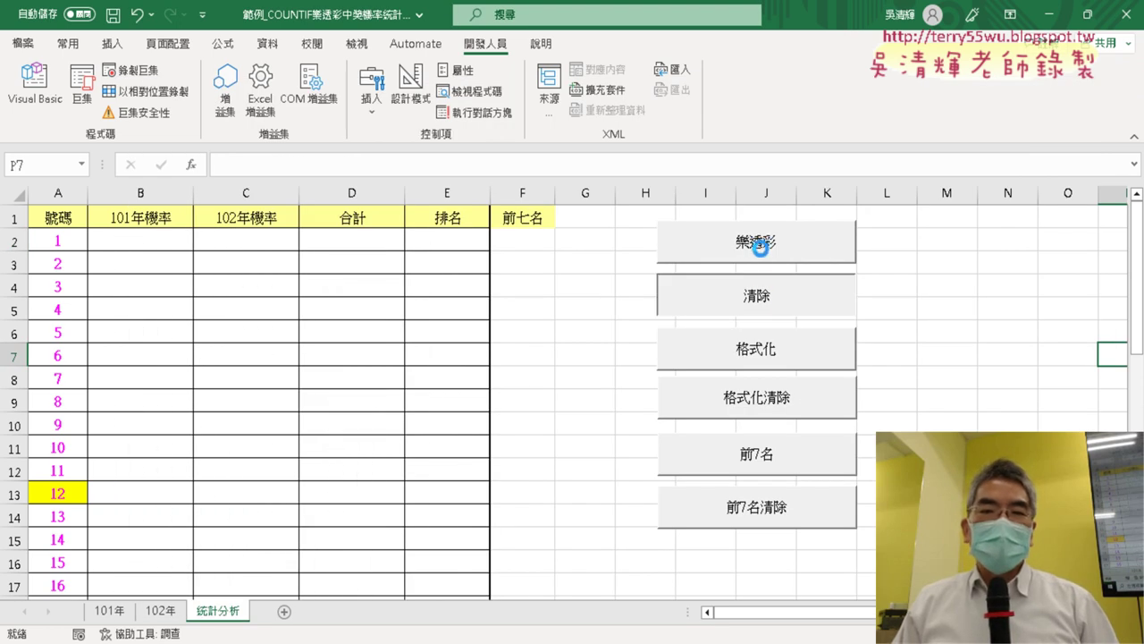
left_click(760, 251)
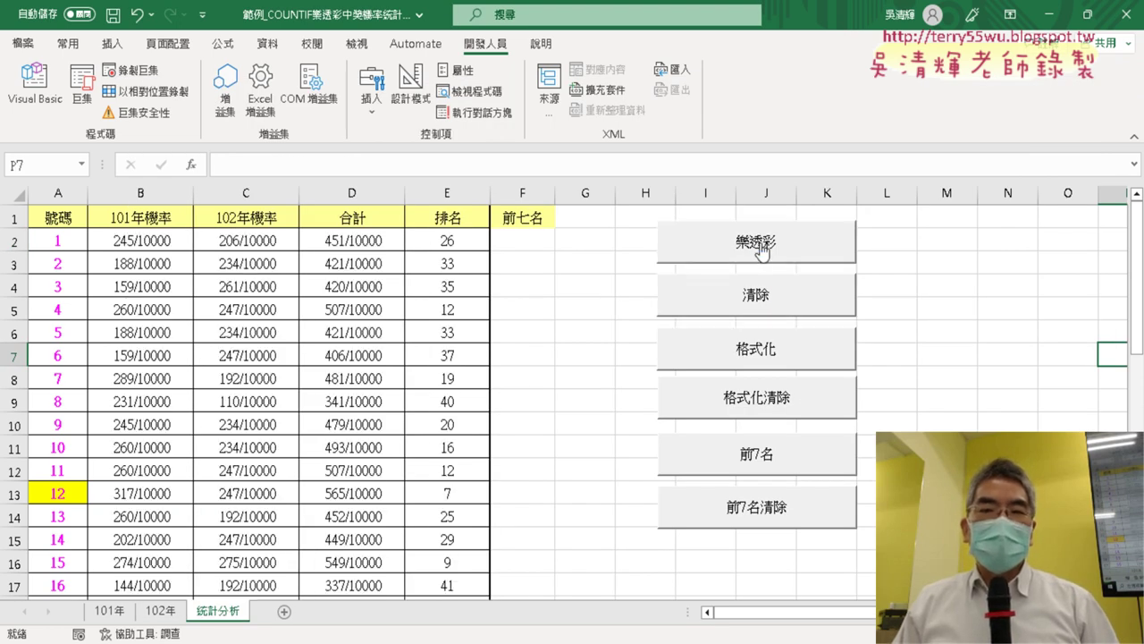
left_click(756, 295)
left_click(765, 252)
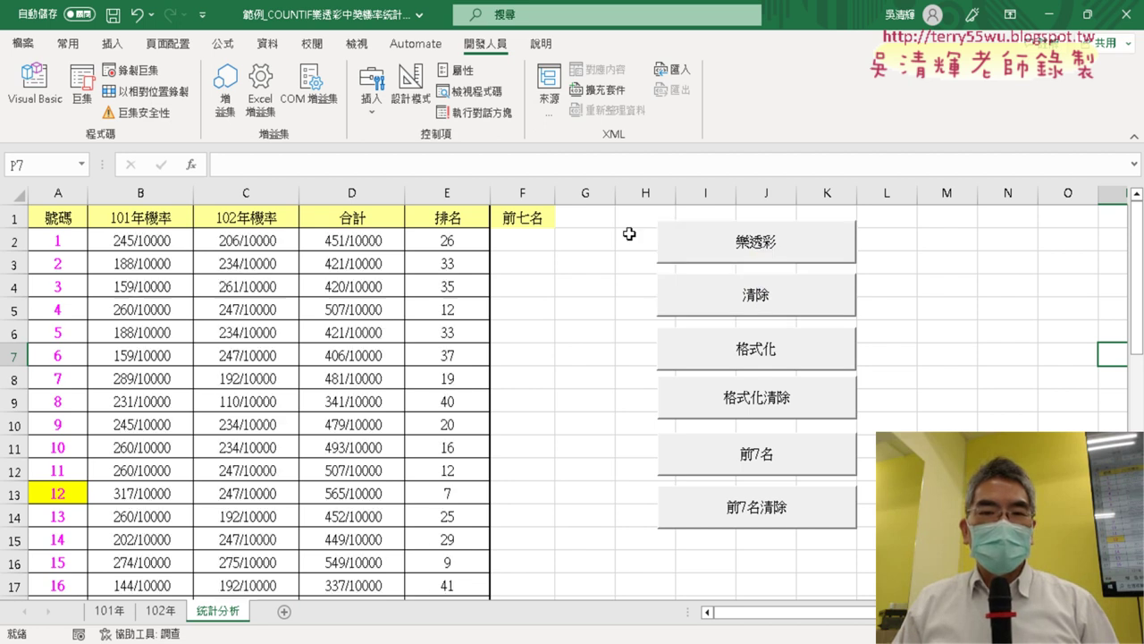
left_click(371, 115)
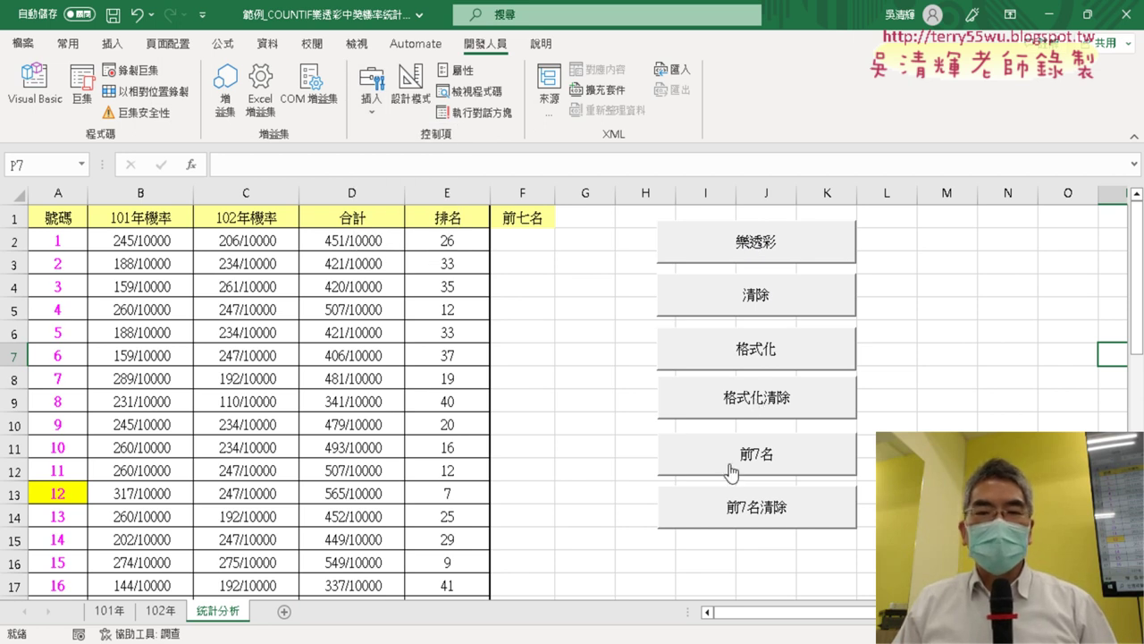
left_click_drag(527, 252, 545, 412)
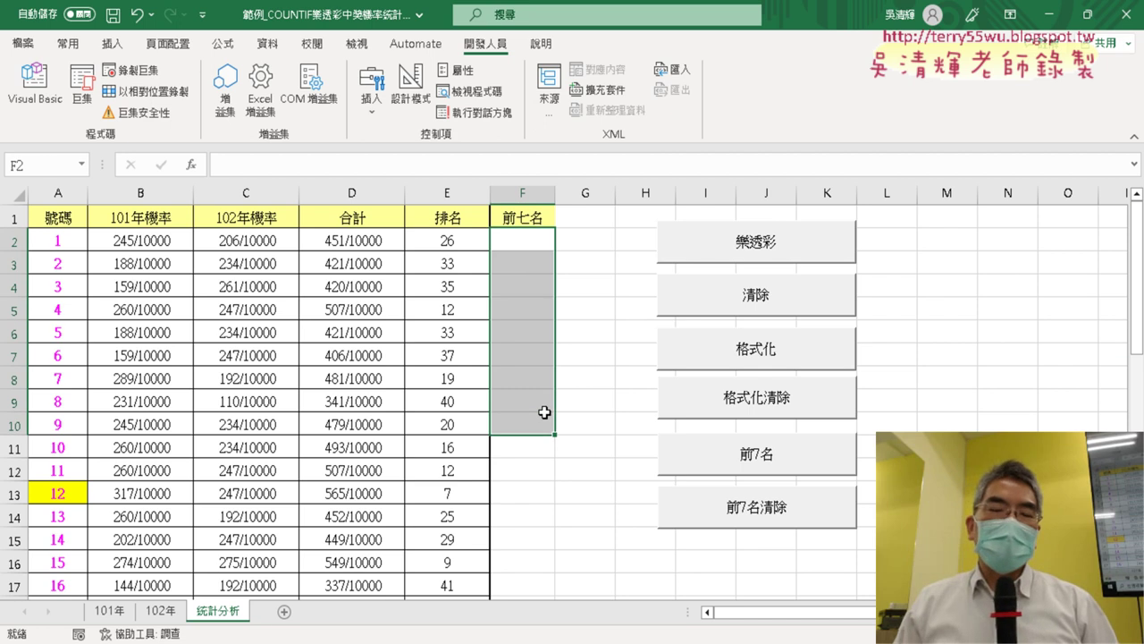